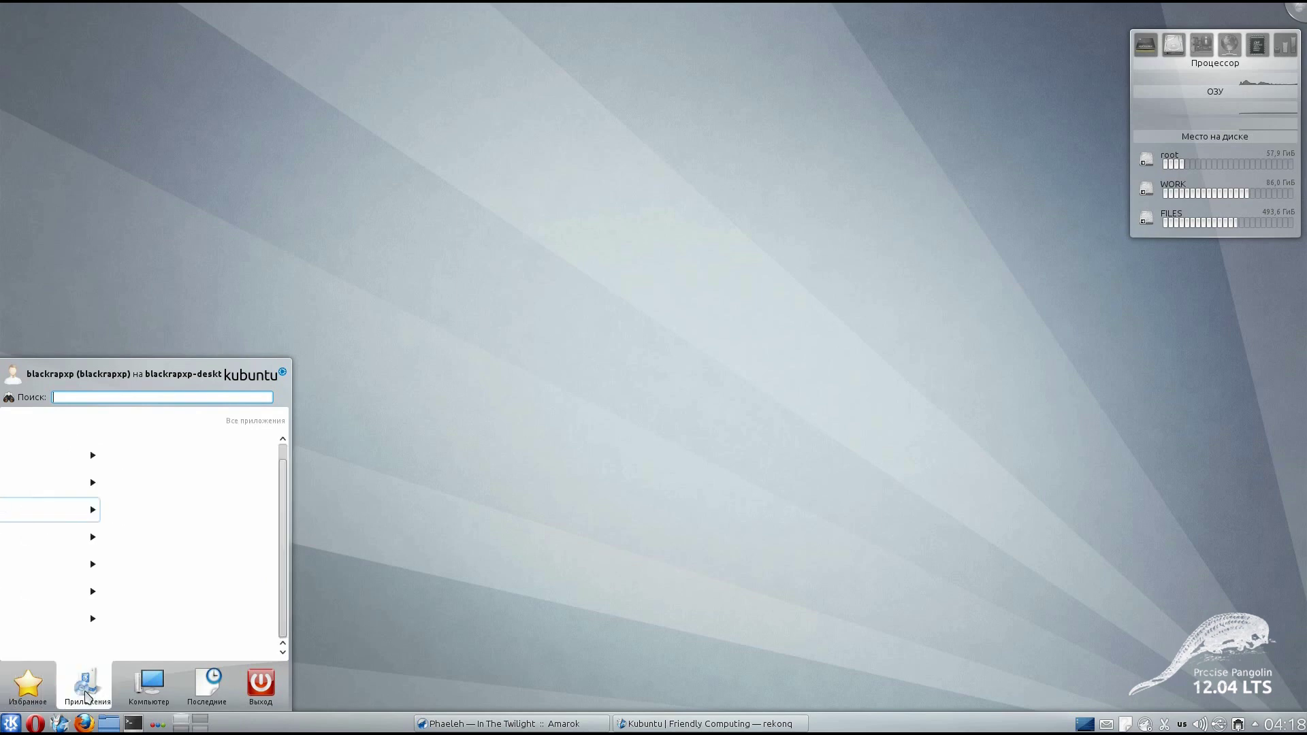
Browse the applications in the launcher's Графика, Игры, Интернет and Мультимедиа categories.
scroll(112, 467, up, 1)
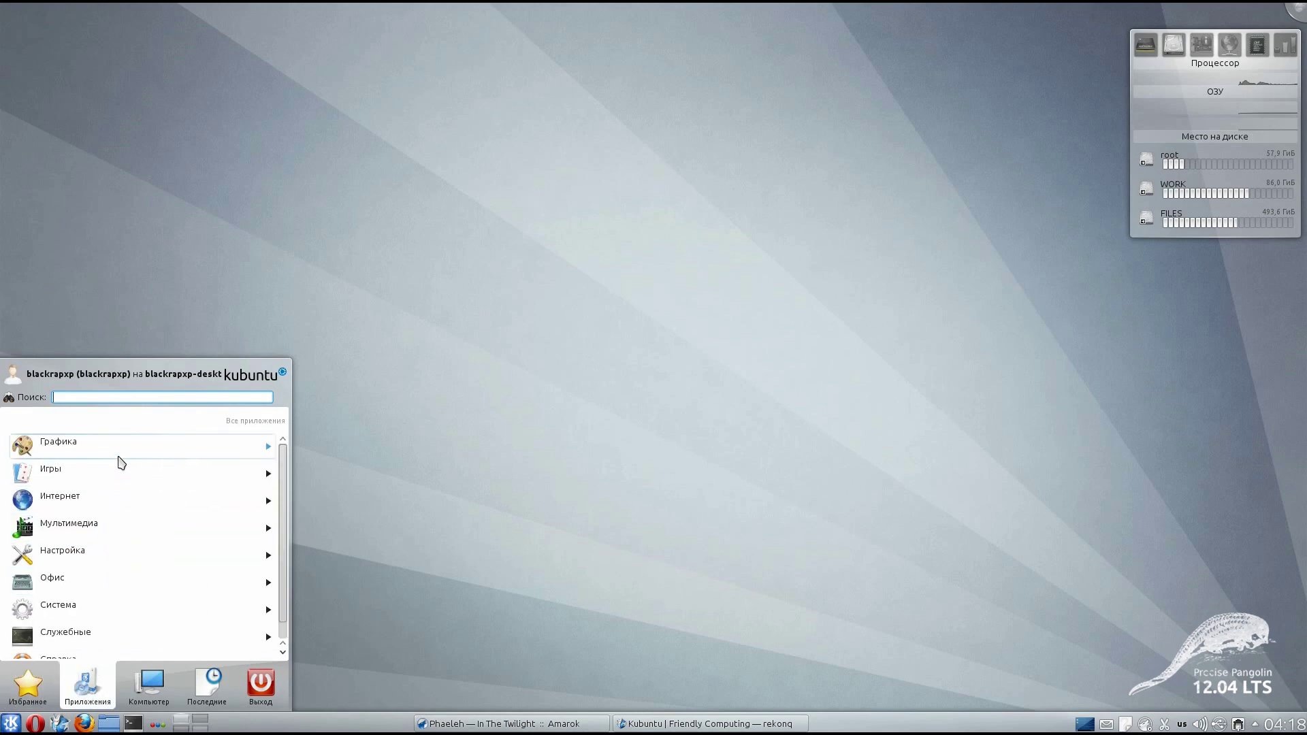
click(126, 452)
scroll(136, 449, down, 3)
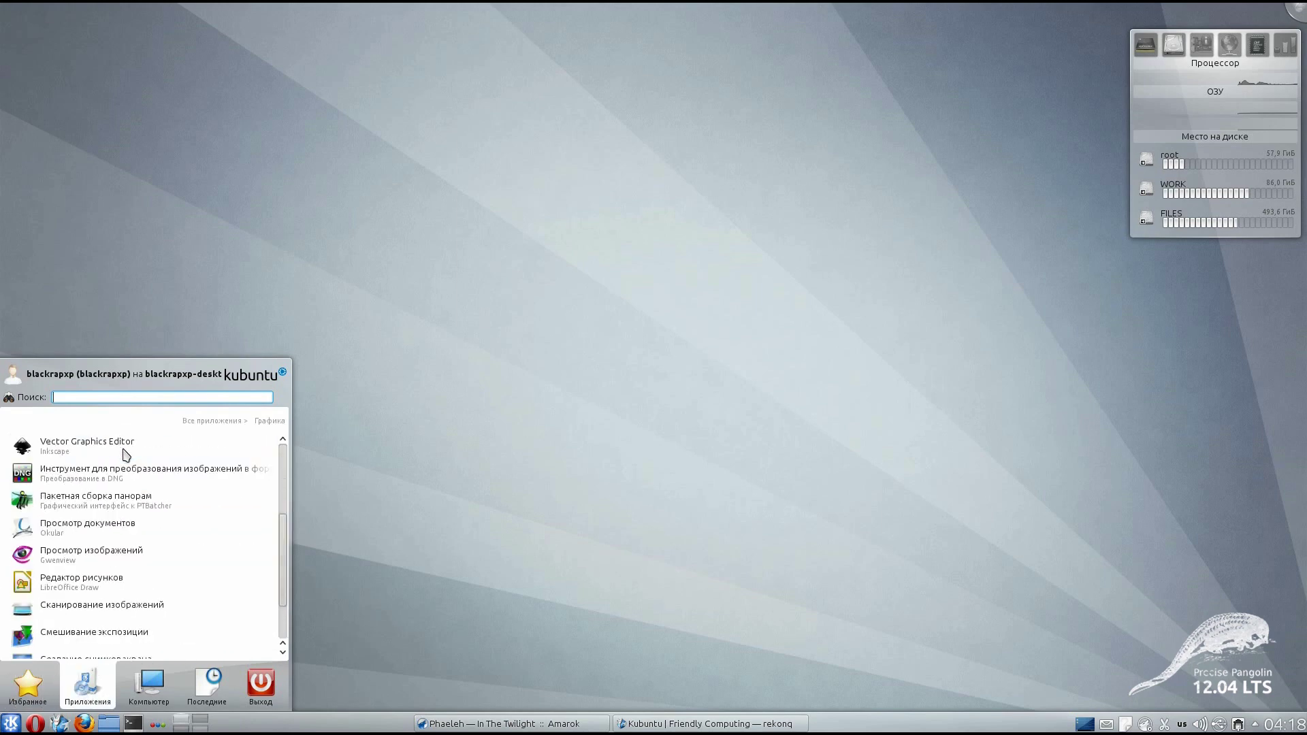
scroll(177, 447, up, 1)
click(214, 422)
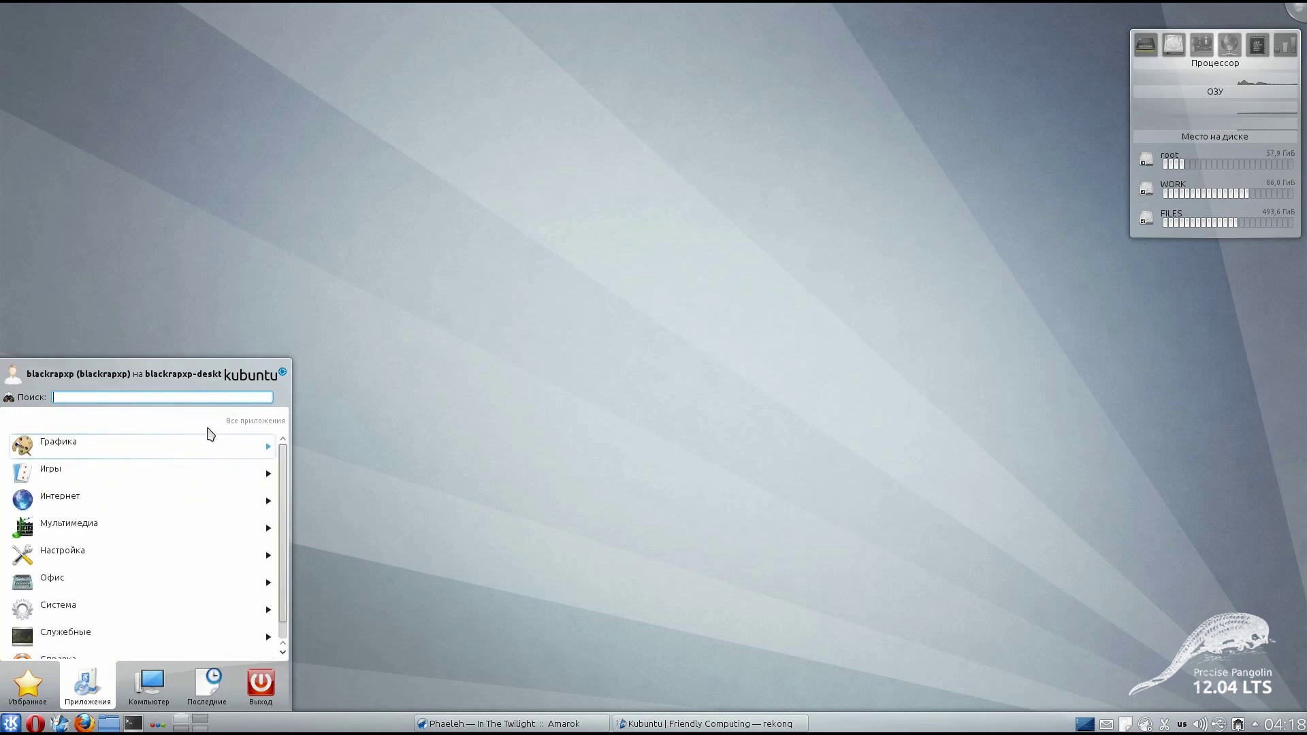
click(119, 475)
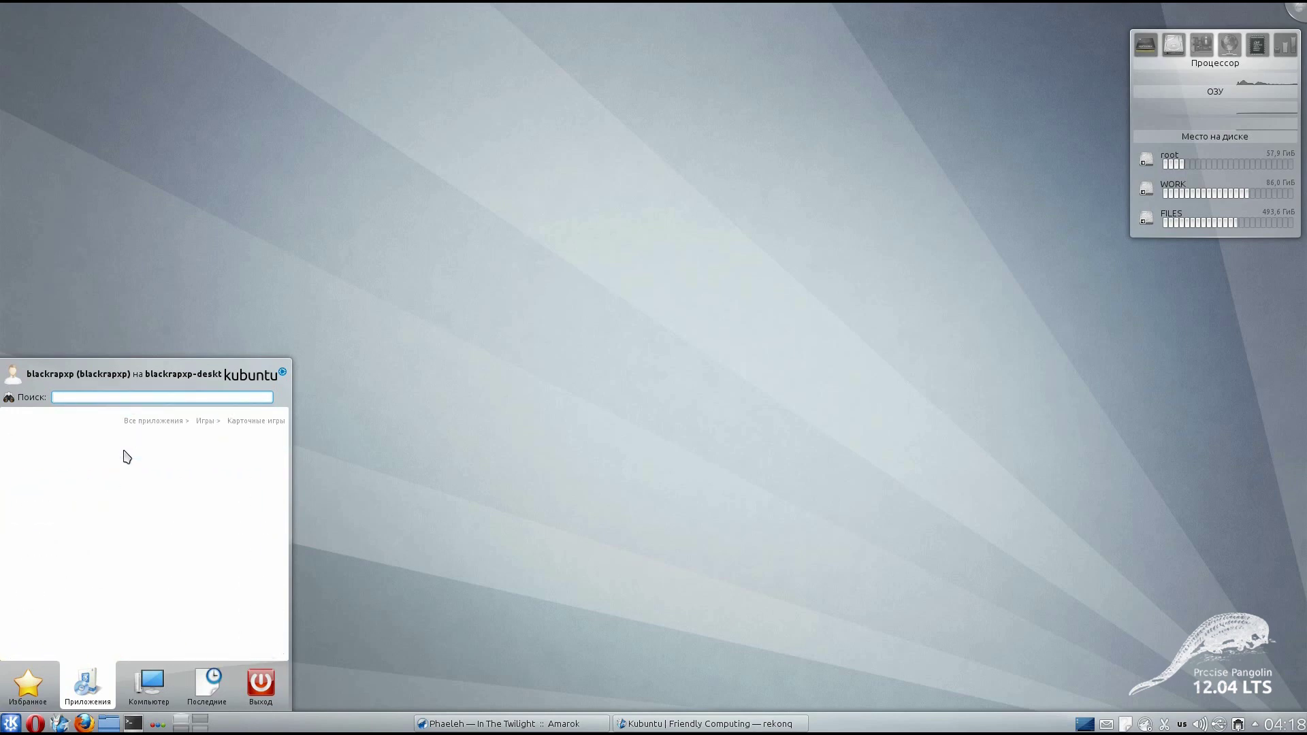
click(174, 422)
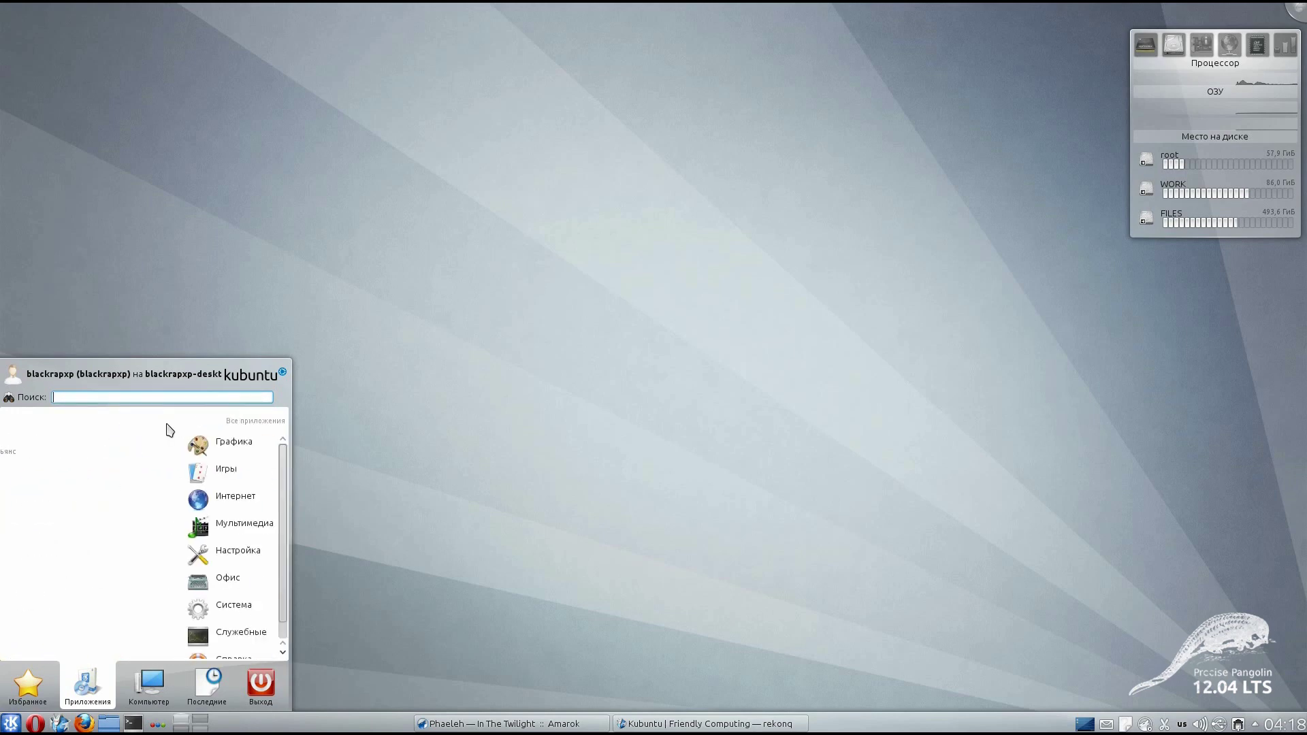
scroll(116, 497, down, 3)
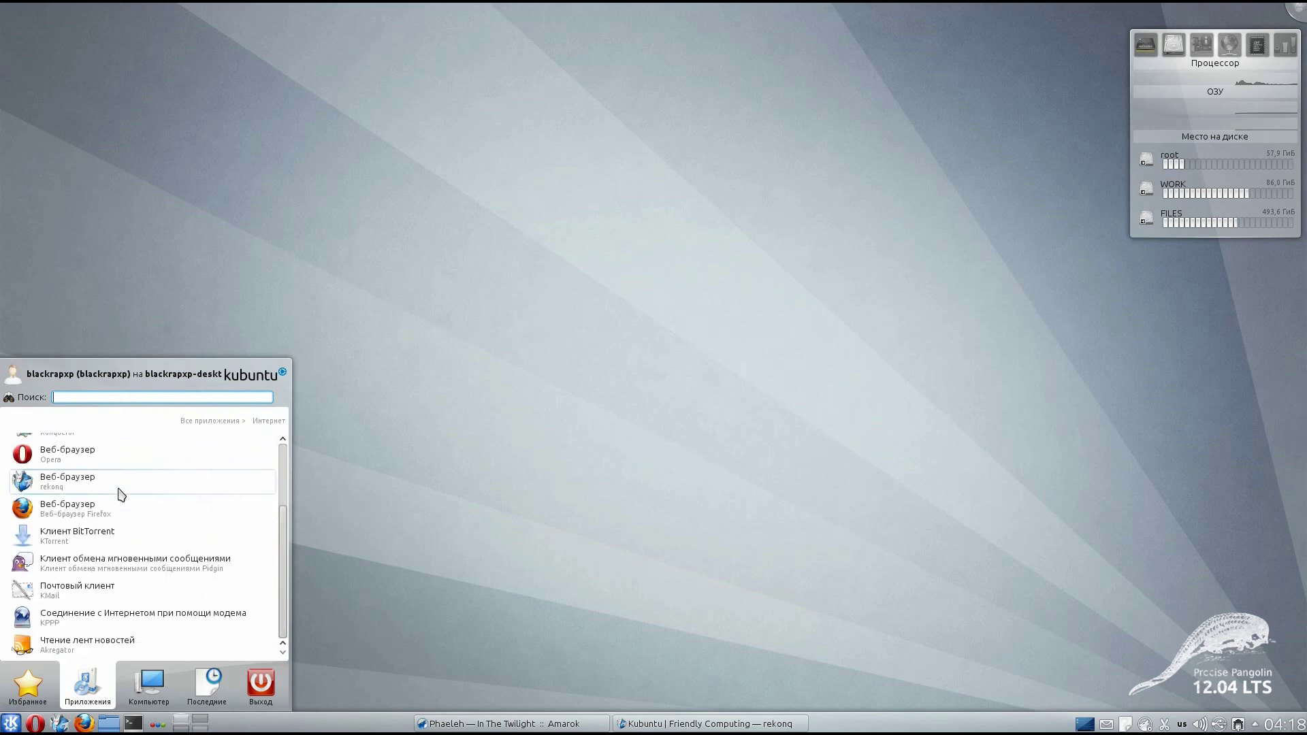
scroll(122, 492, up, 3)
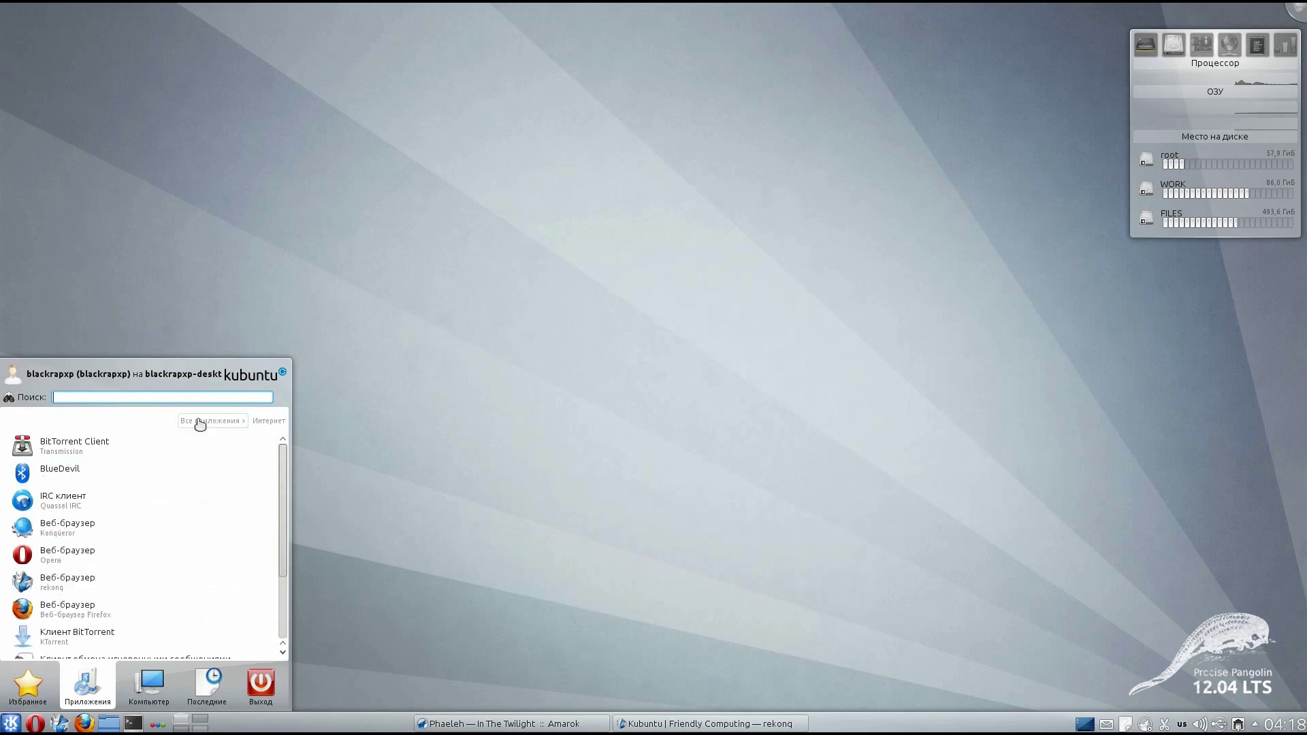
click(200, 421)
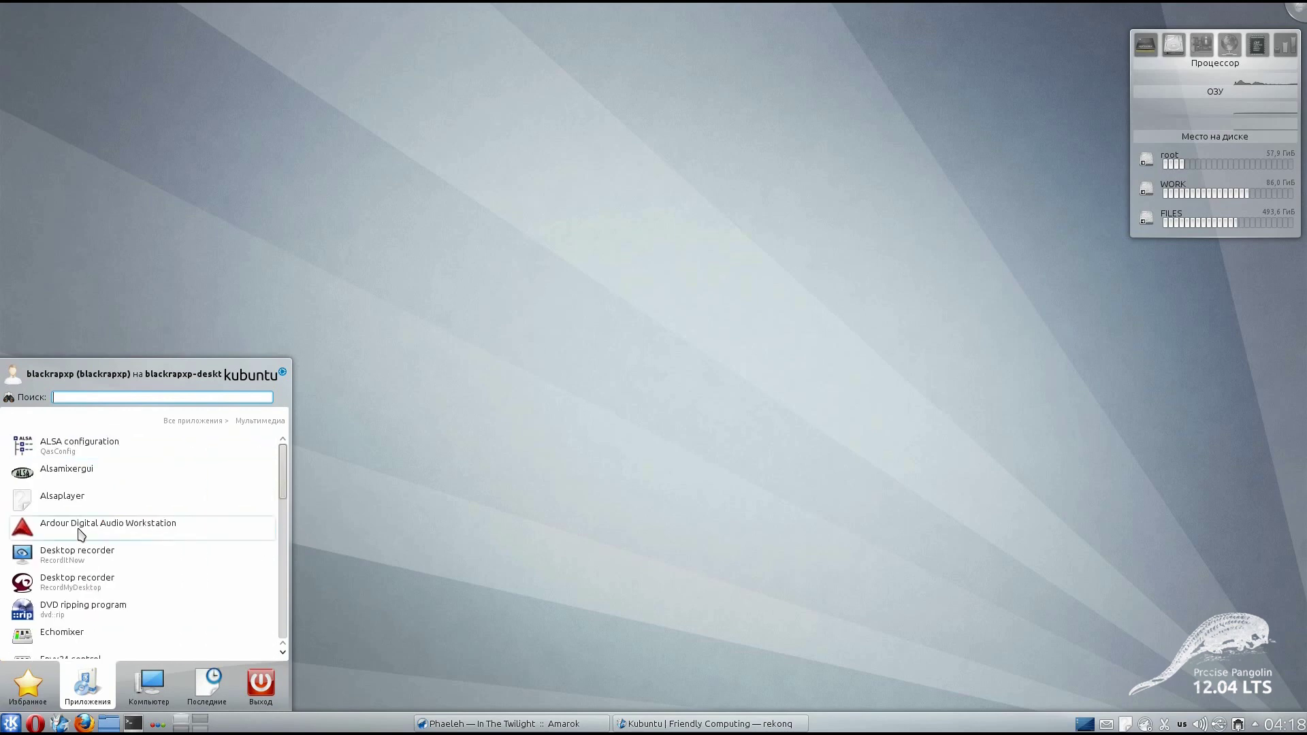
scroll(80, 534, down, 1)
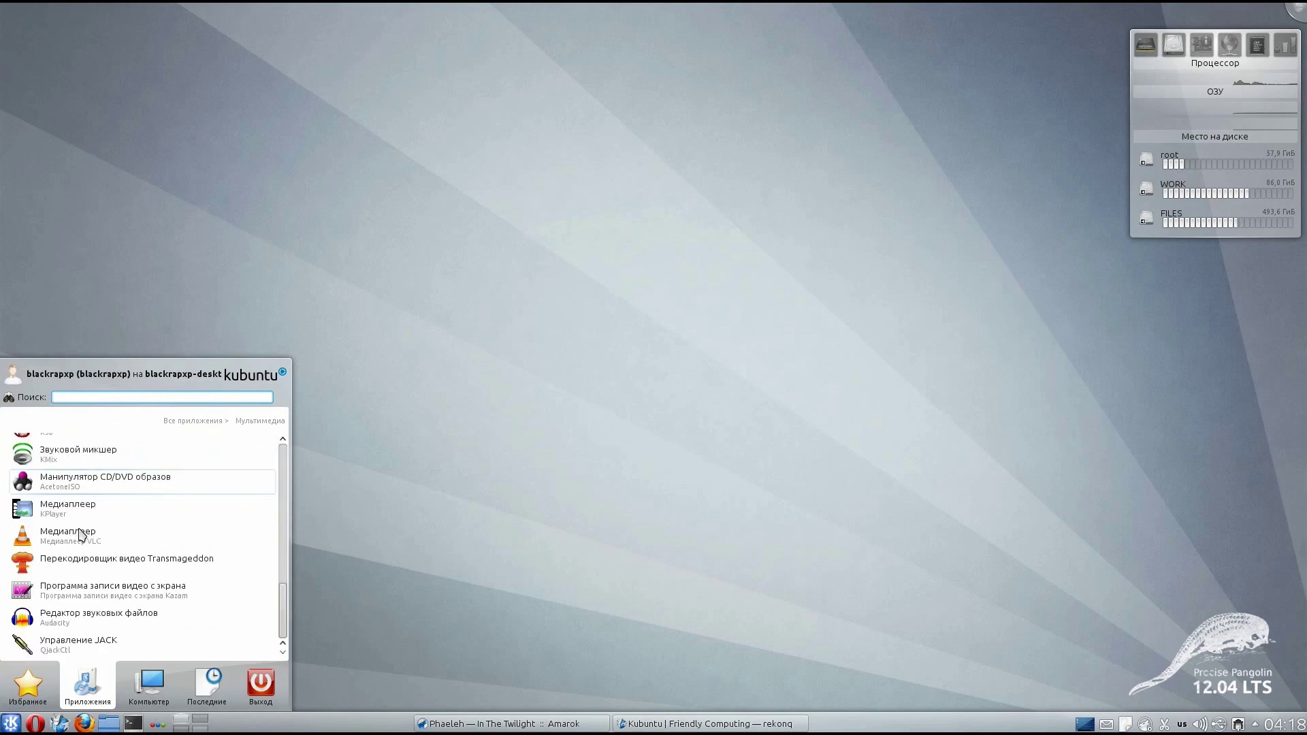
scroll(112, 512, up, 1)
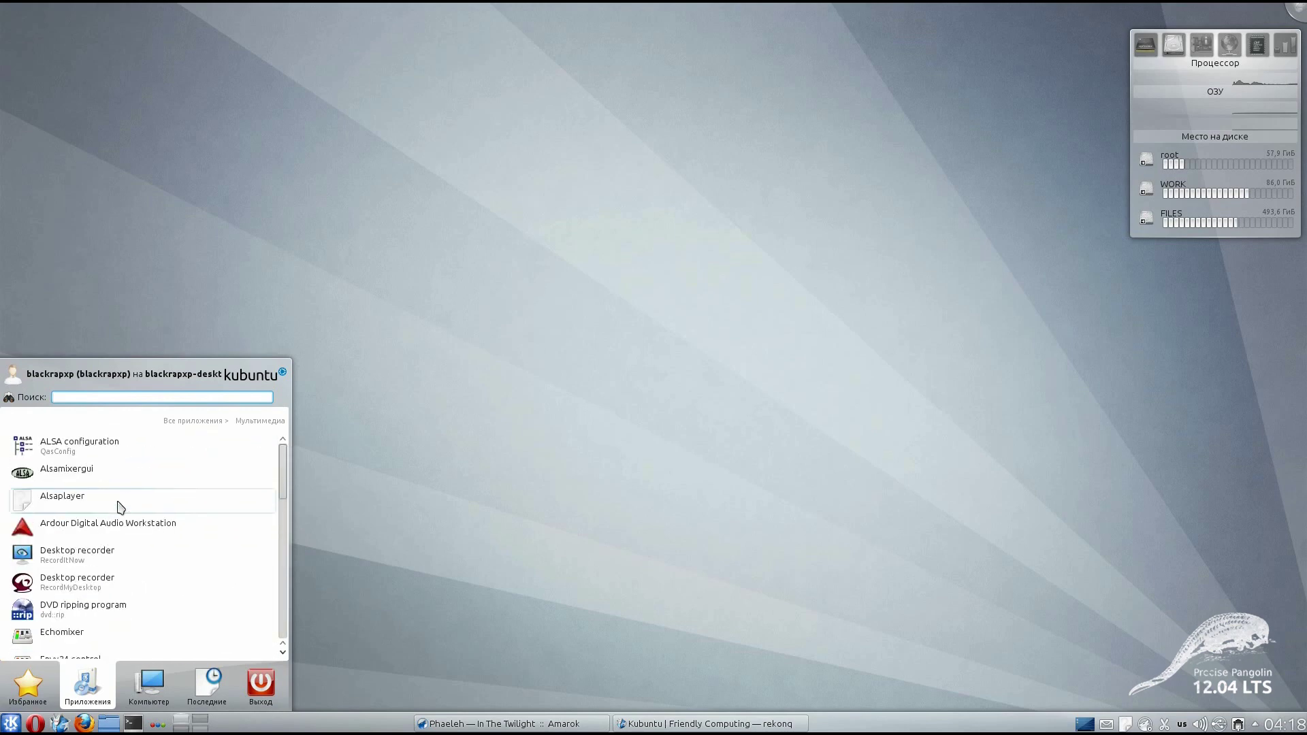
click(187, 422)
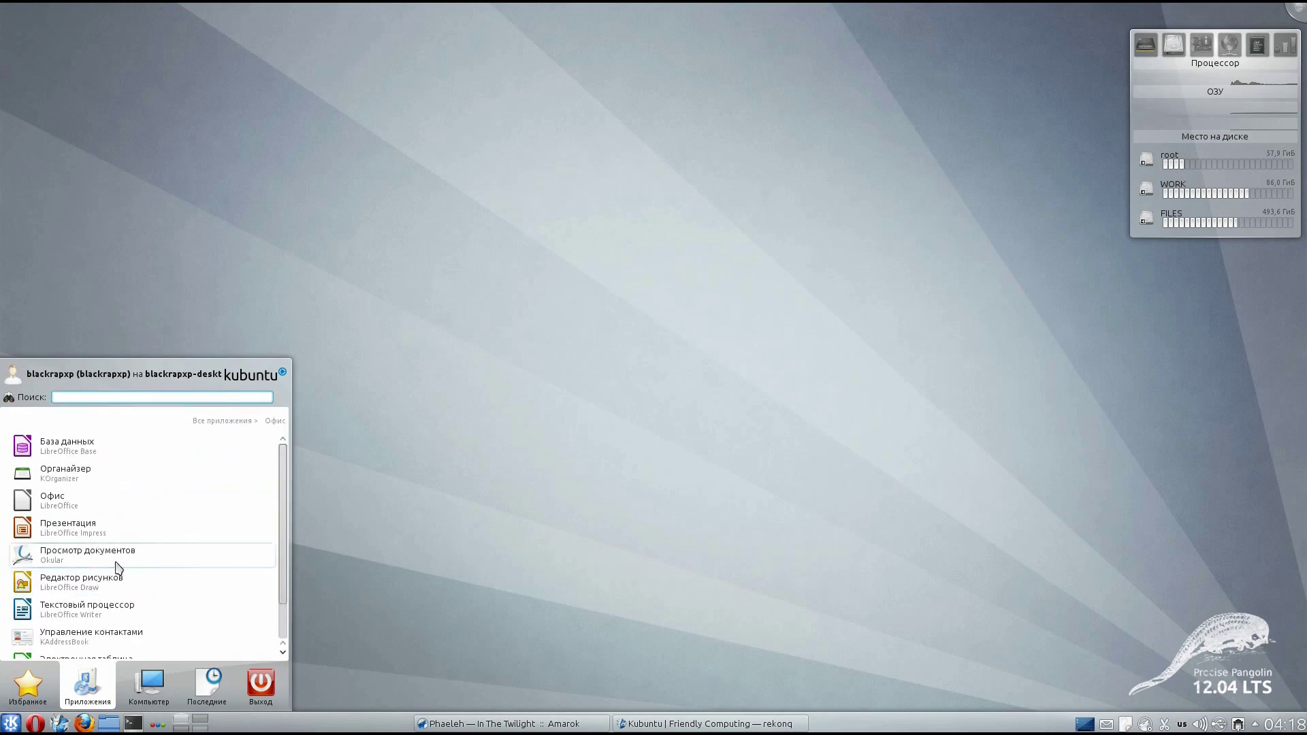
Look through the launcher's Офис, Система and Служебные categories, as well as its Компьютер section.
drag(280, 492, 285, 503)
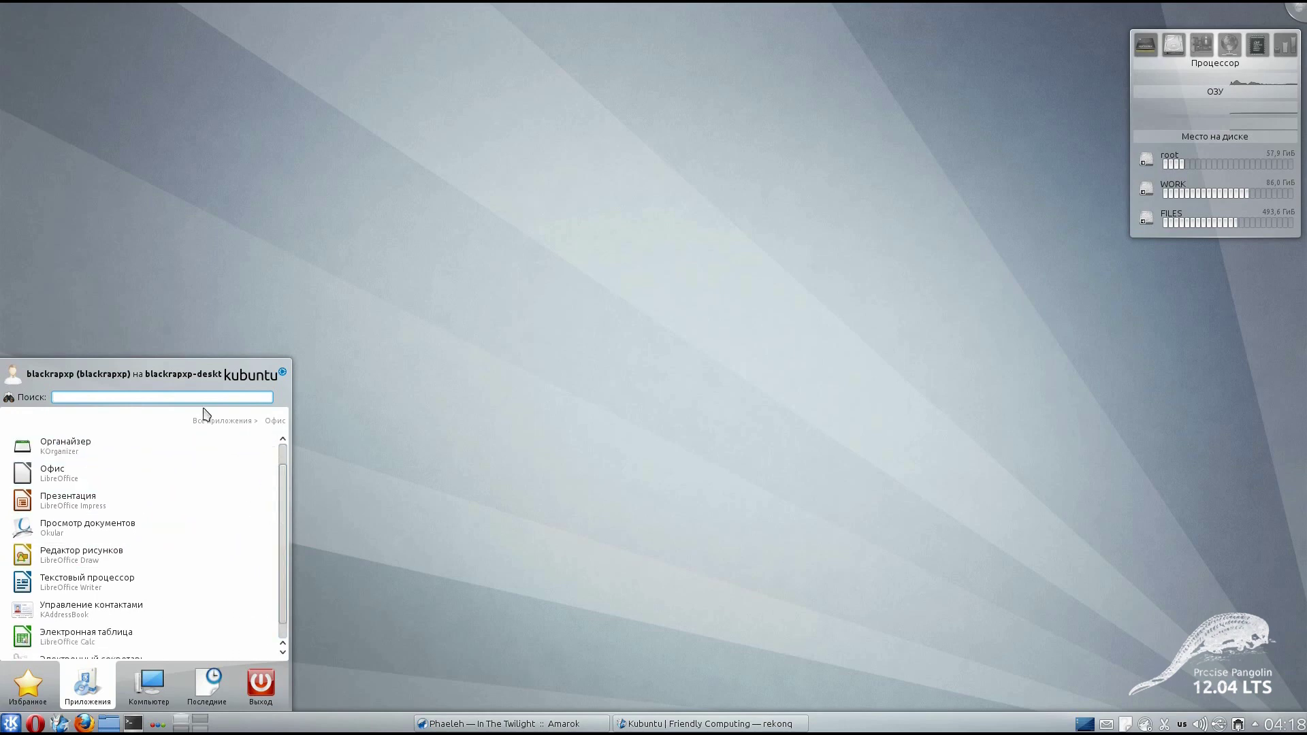
scroll(51, 575, down, 1)
click(55, 579)
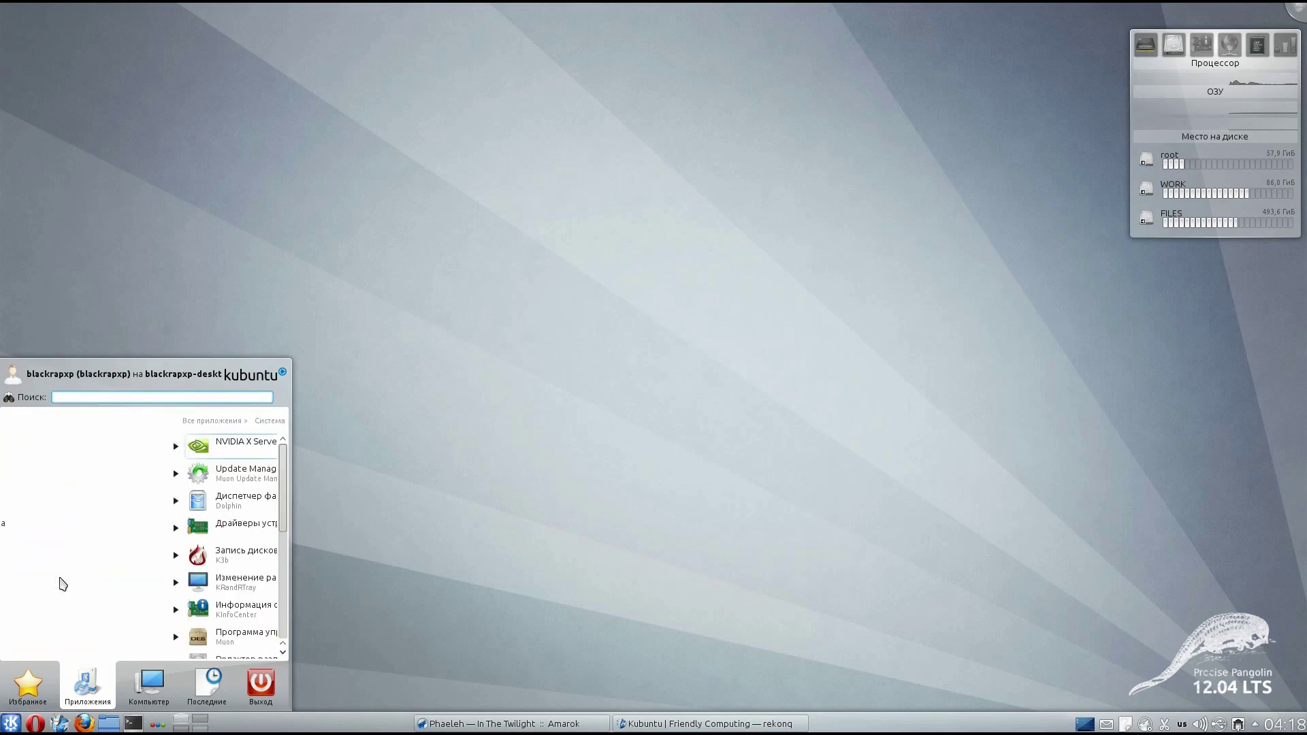
drag(285, 479, 284, 595)
scroll(258, 452, up, 1)
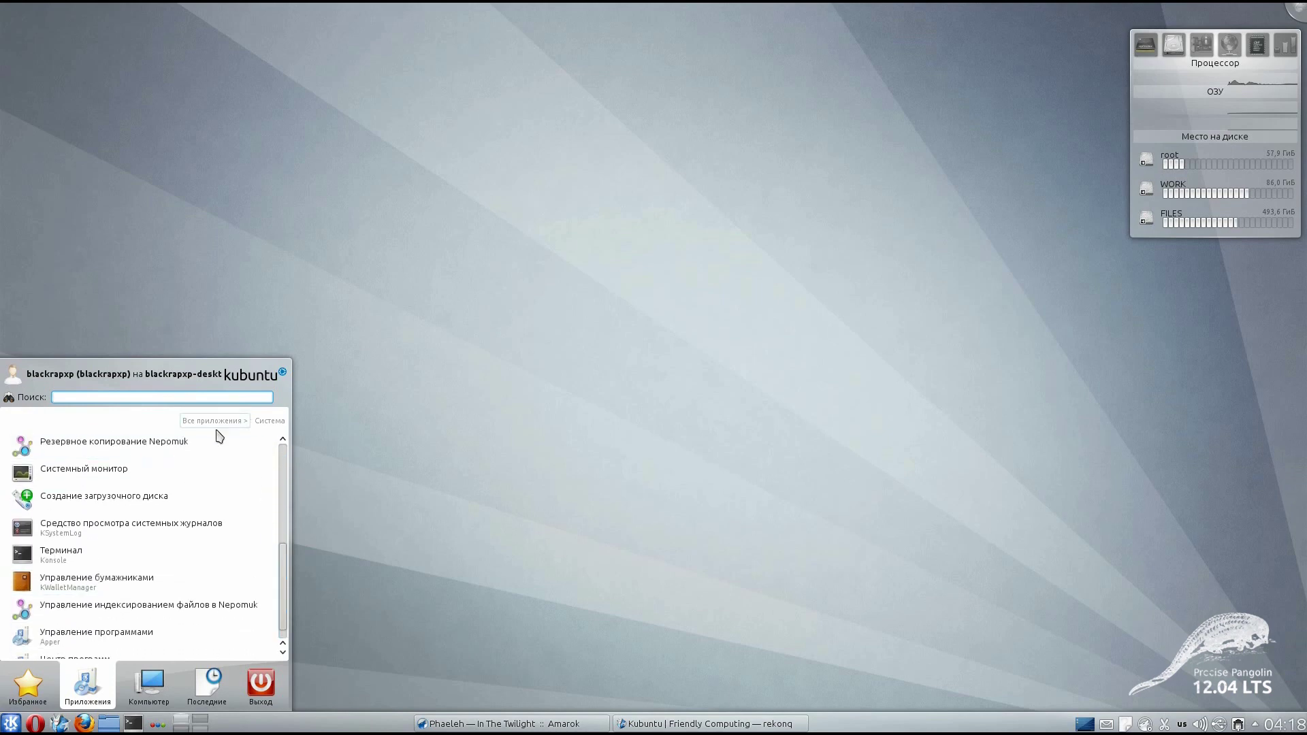
click(216, 422)
scroll(121, 571, down, 1)
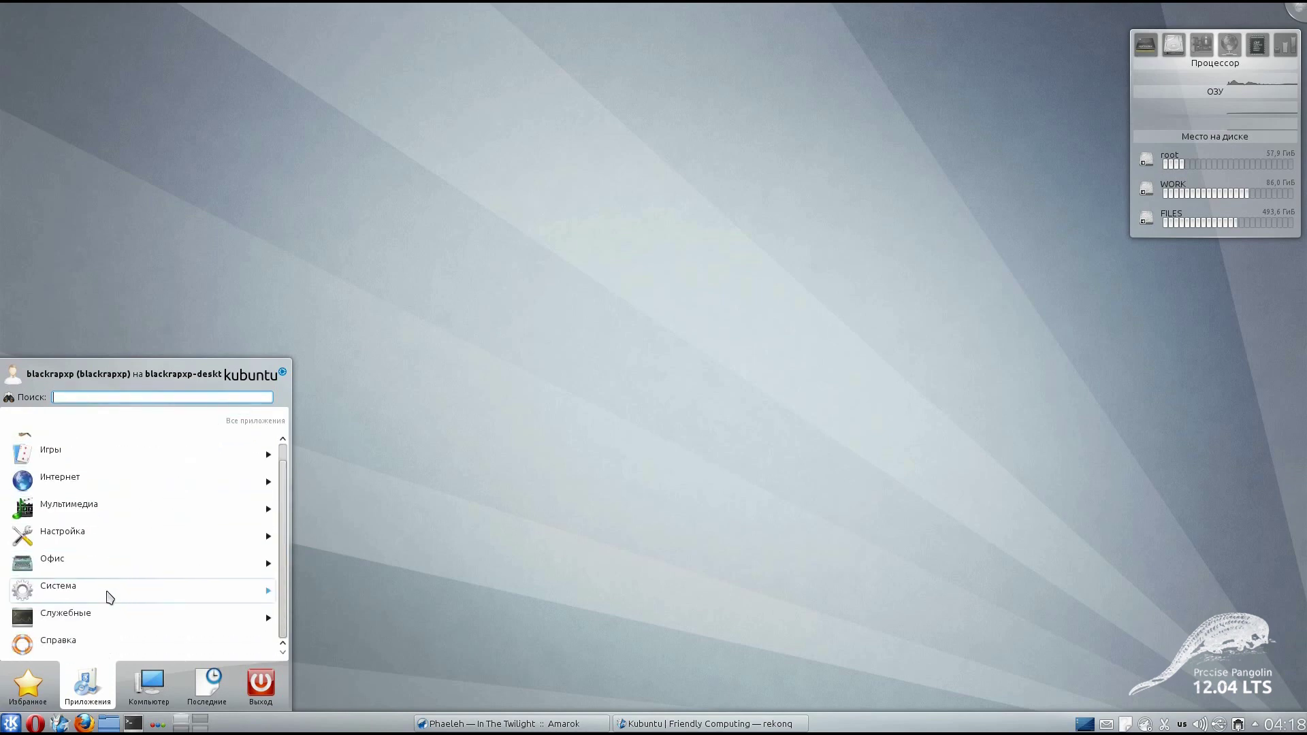
click(106, 619)
scroll(125, 584, down, 3)
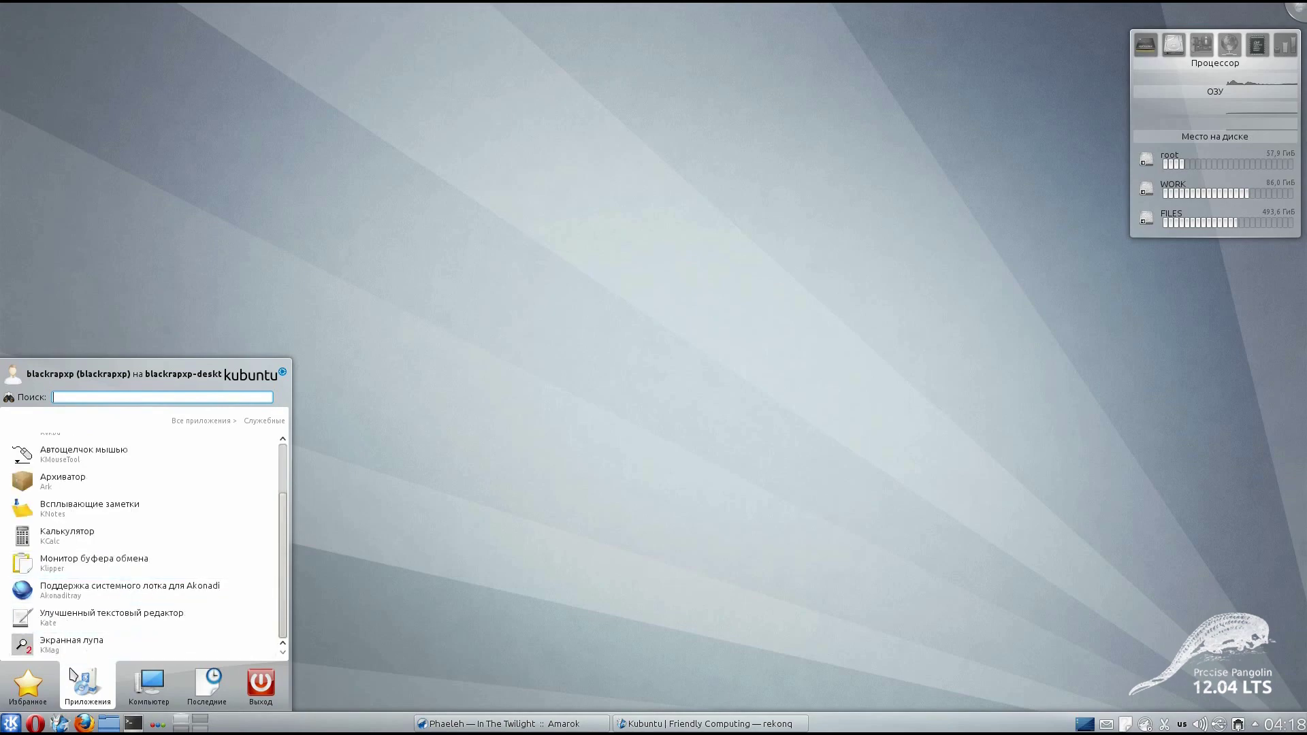
click(163, 692)
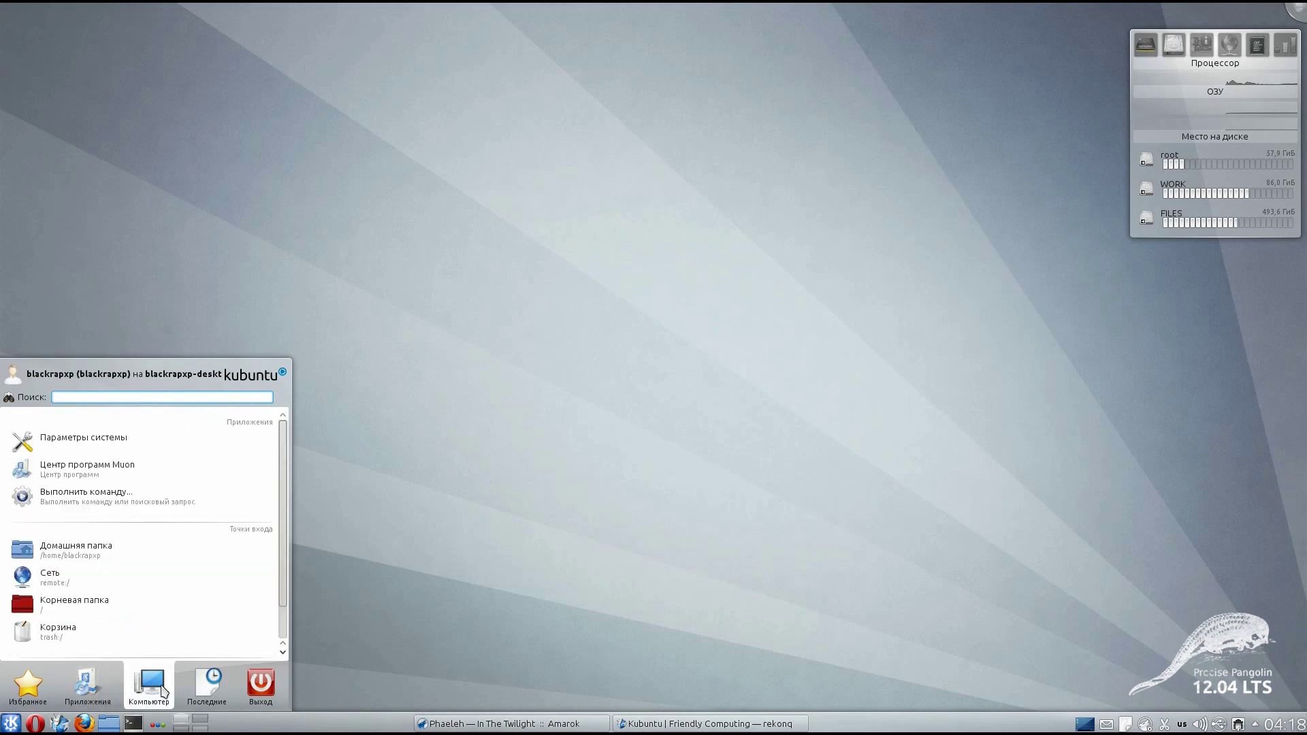
mouse_move(257, 692)
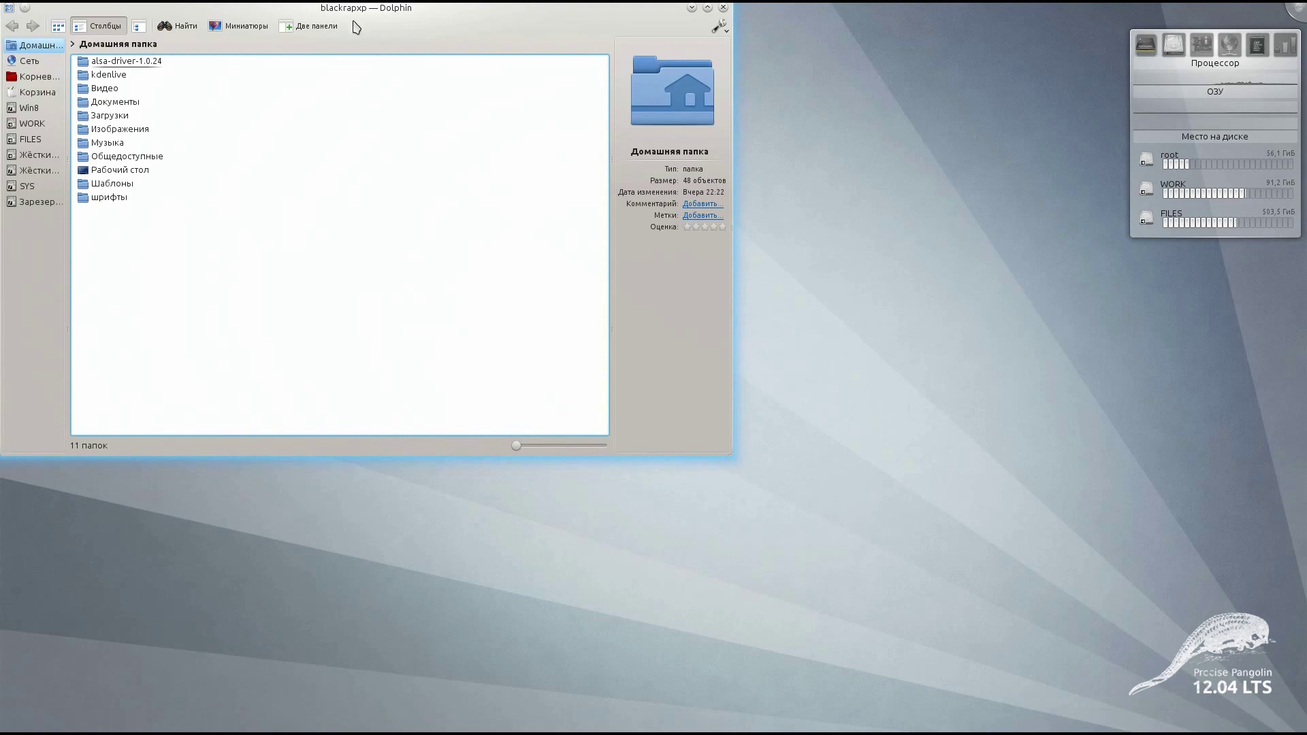
Tile Firefox to the lower-right quarter of the desktop, Dolphin to the upper-left quarter and rekonq to the lower-left quarter.
mouse_move(75, 732)
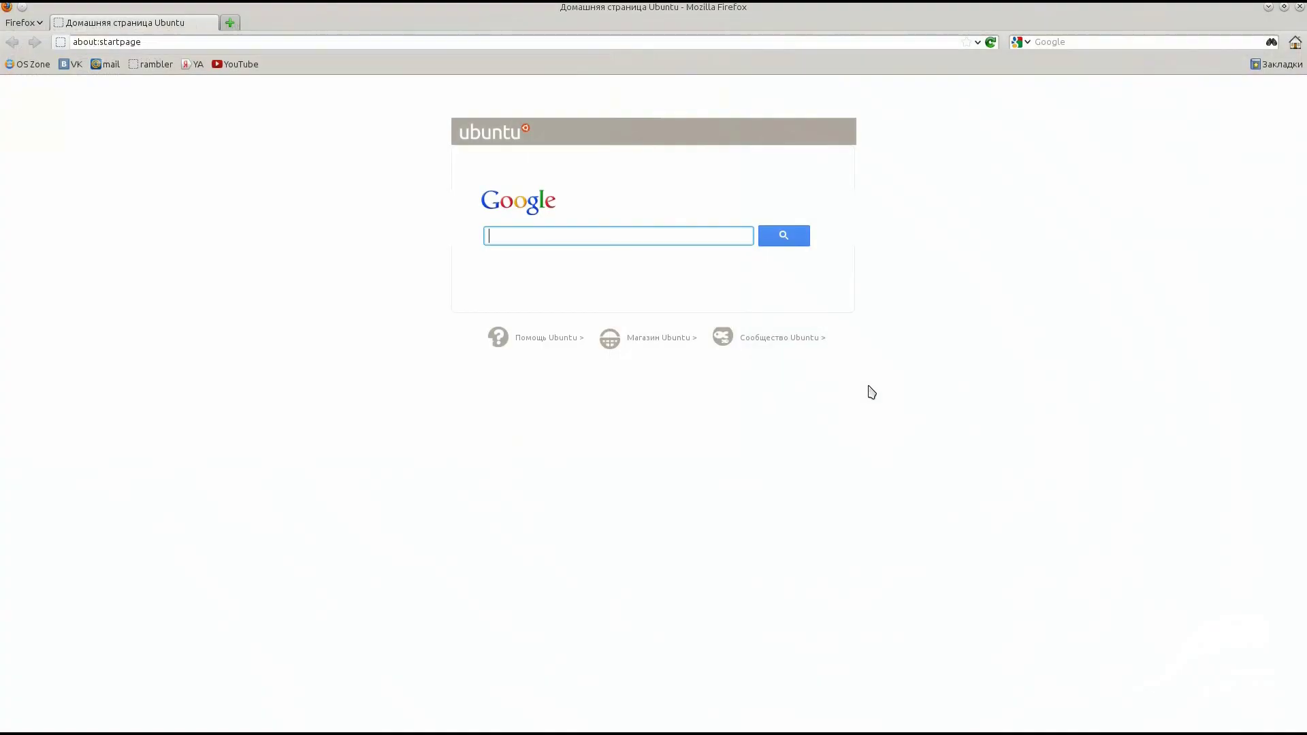
drag(762, 7, 1300, 667)
drag(439, 6, 6, 169)
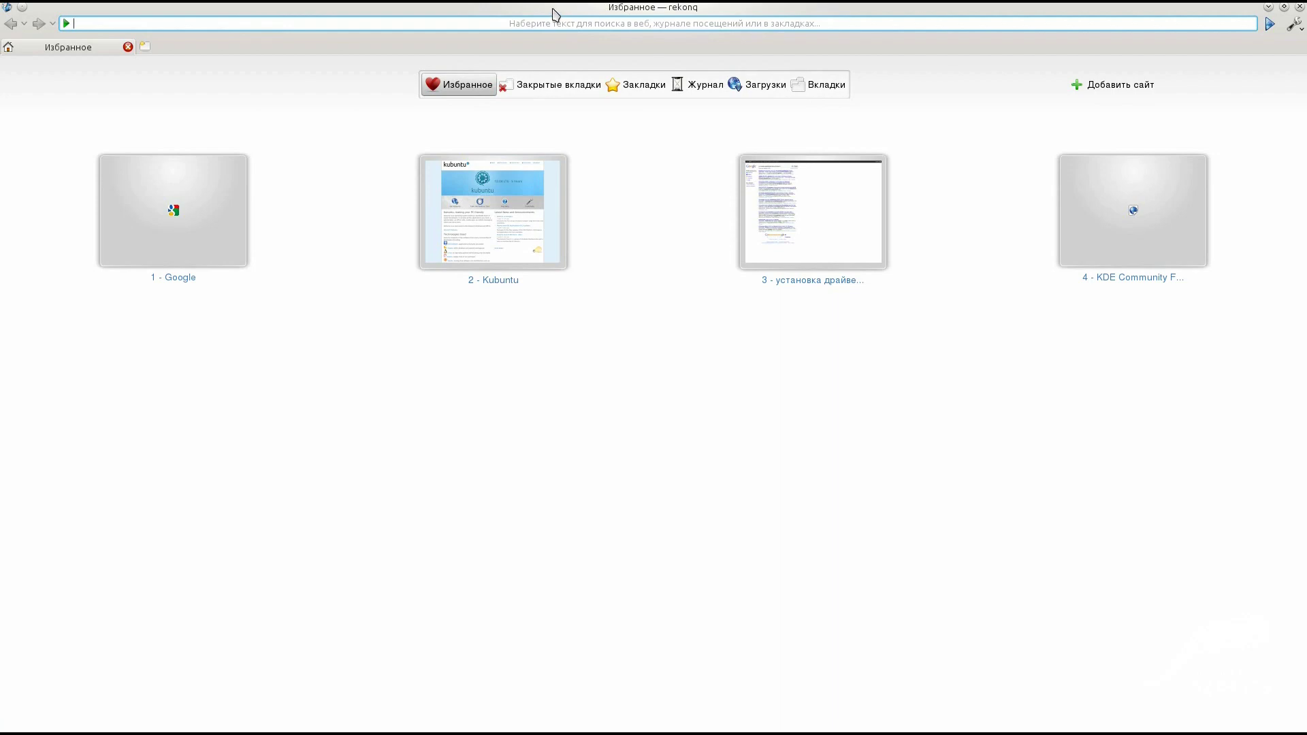
drag(555, 14, 34, 613)
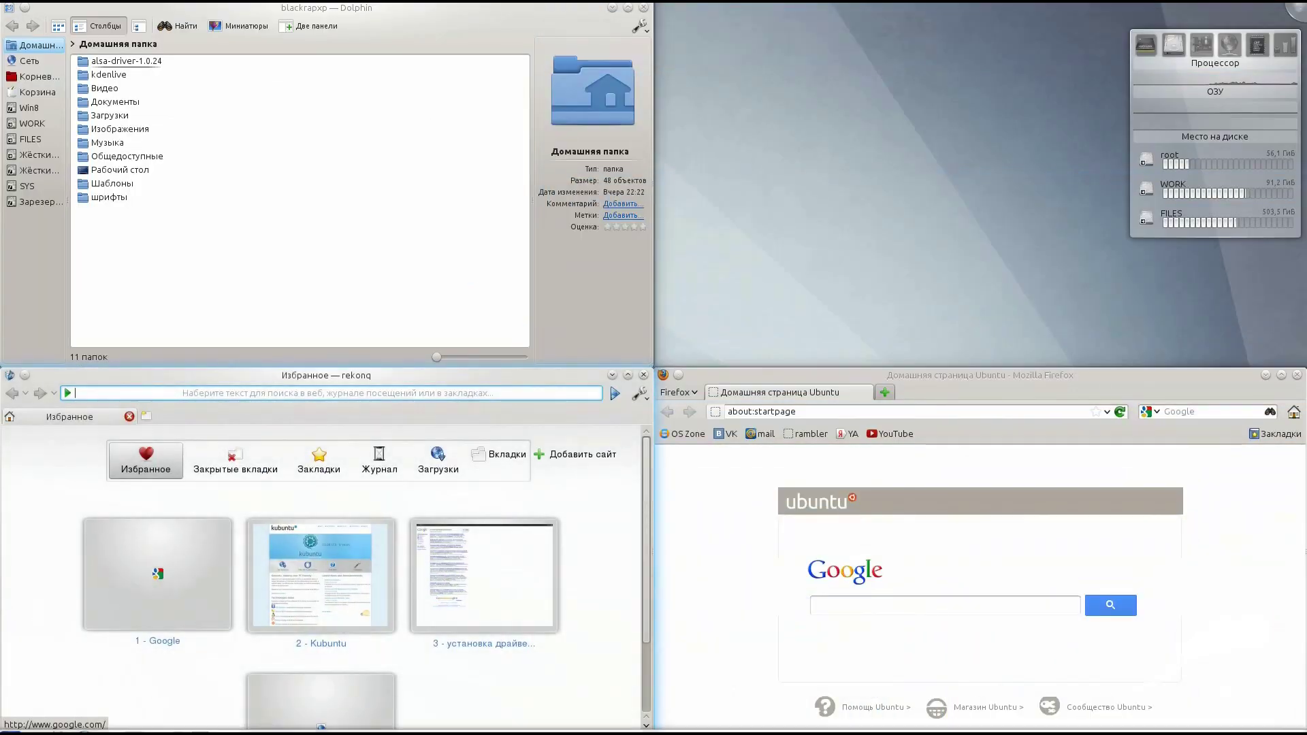
Open a second Dolphin window in the free upper-right quarter of the desktop and show the FILES drive in it.
click(109, 723)
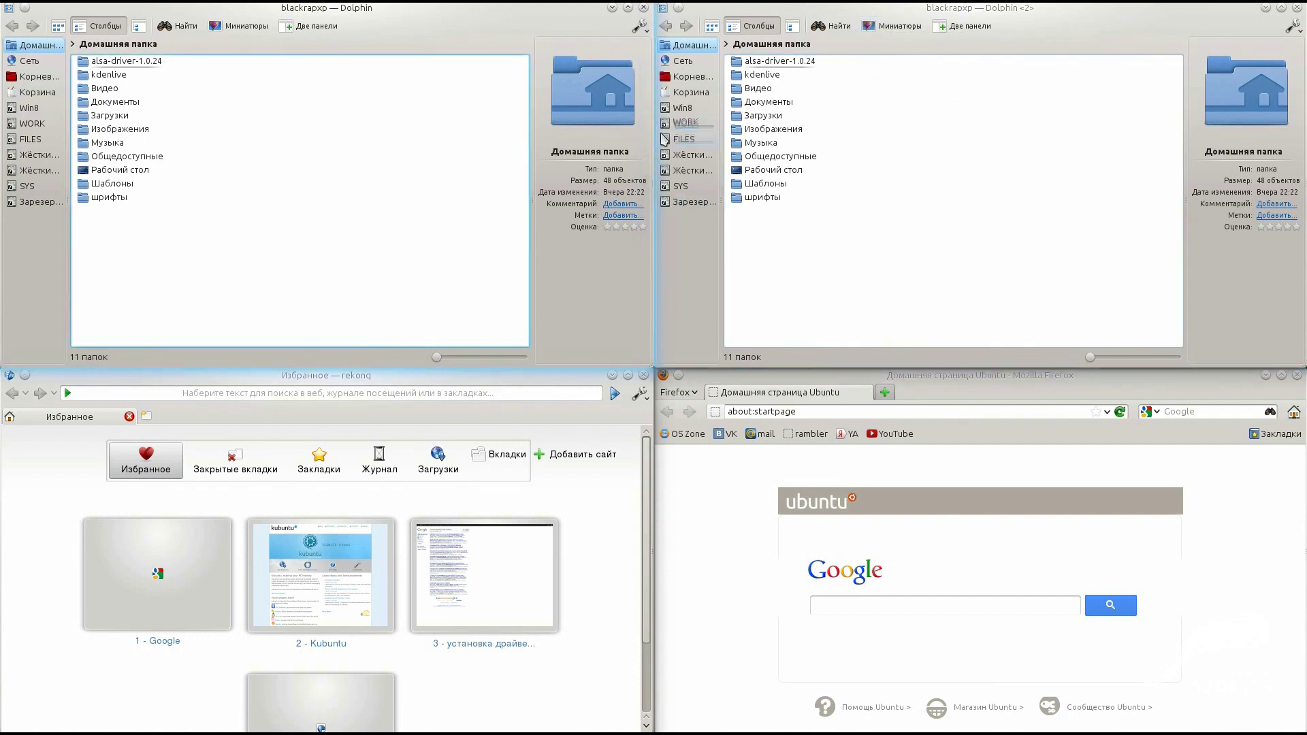
click(684, 139)
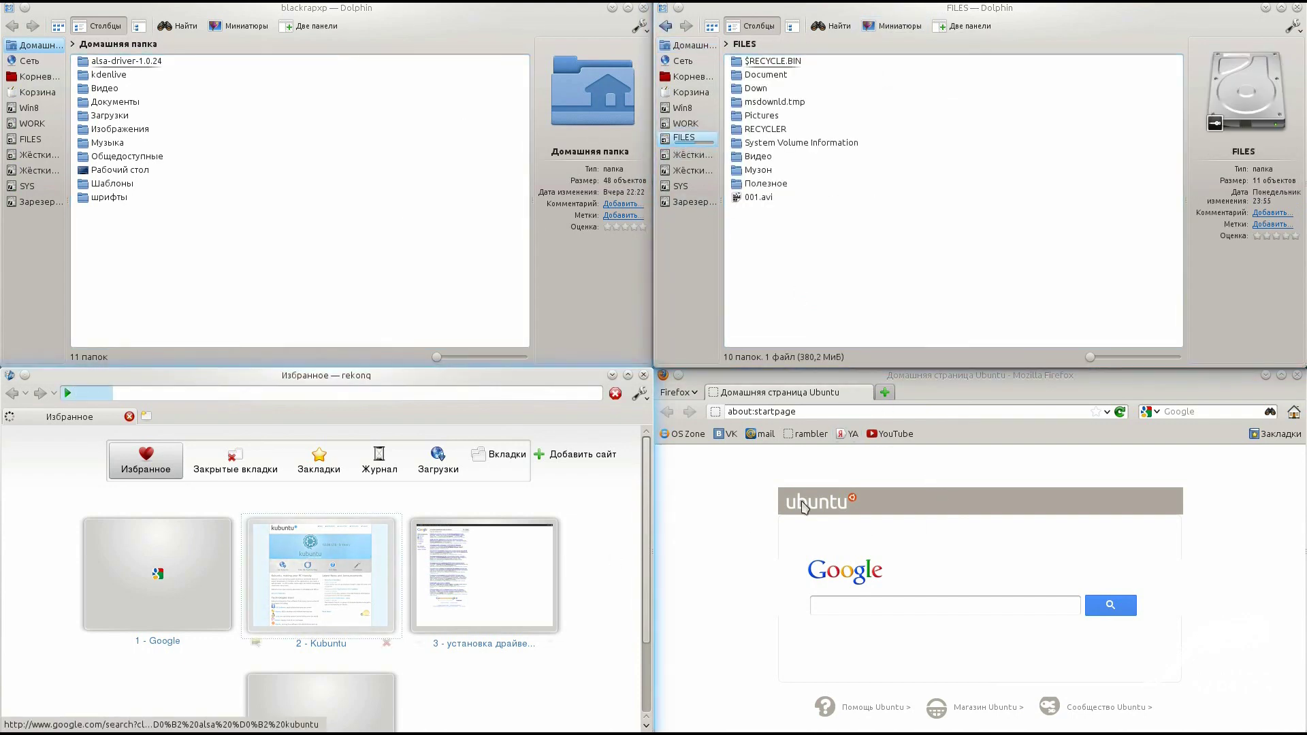
Load the Kubuntu favourite in rekonq and the OS Zone bookmark in Firefox.
click(754, 527)
click(767, 435)
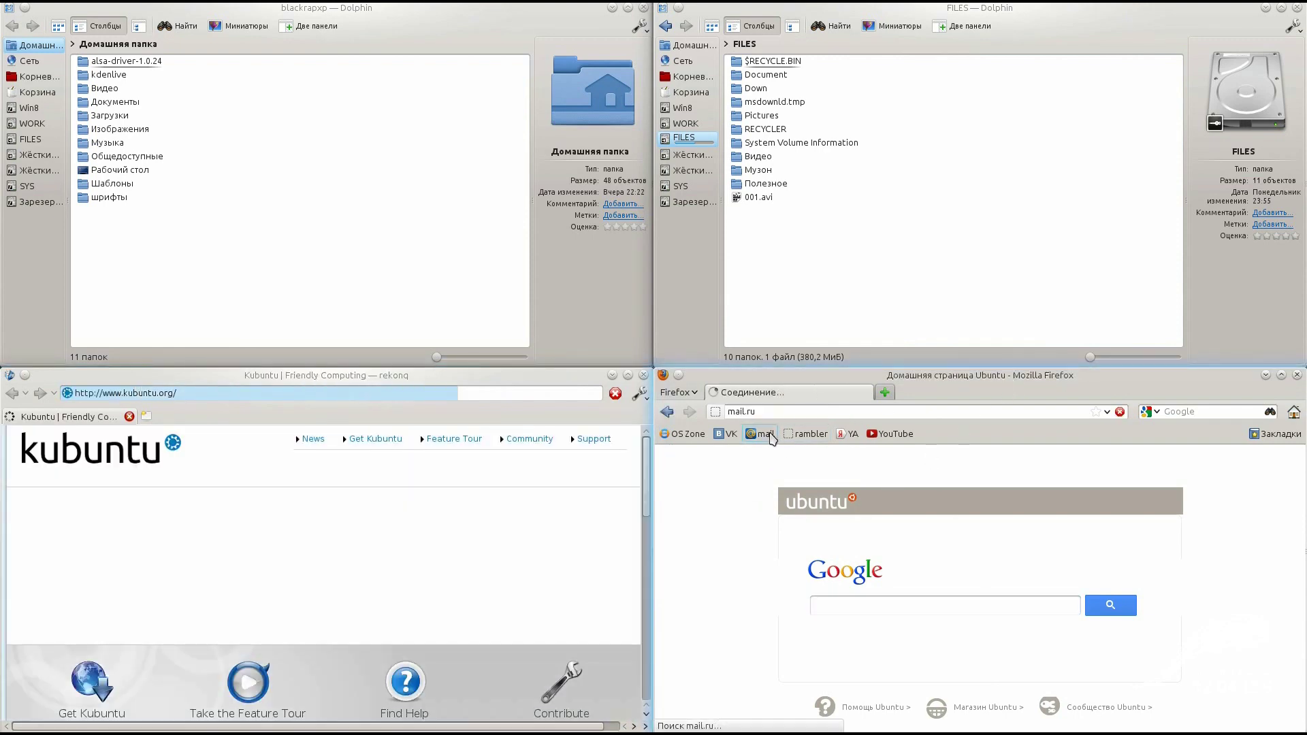
click(682, 433)
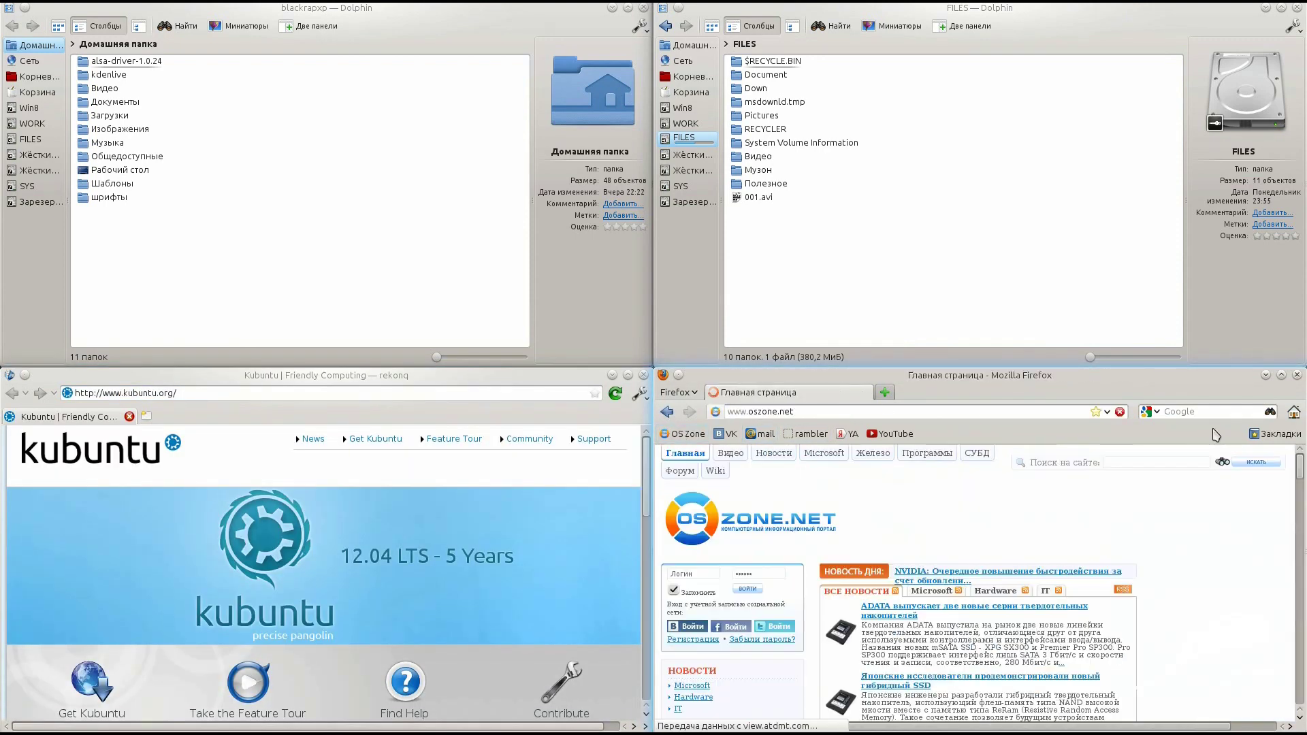
scroll(931, 568, down, 8)
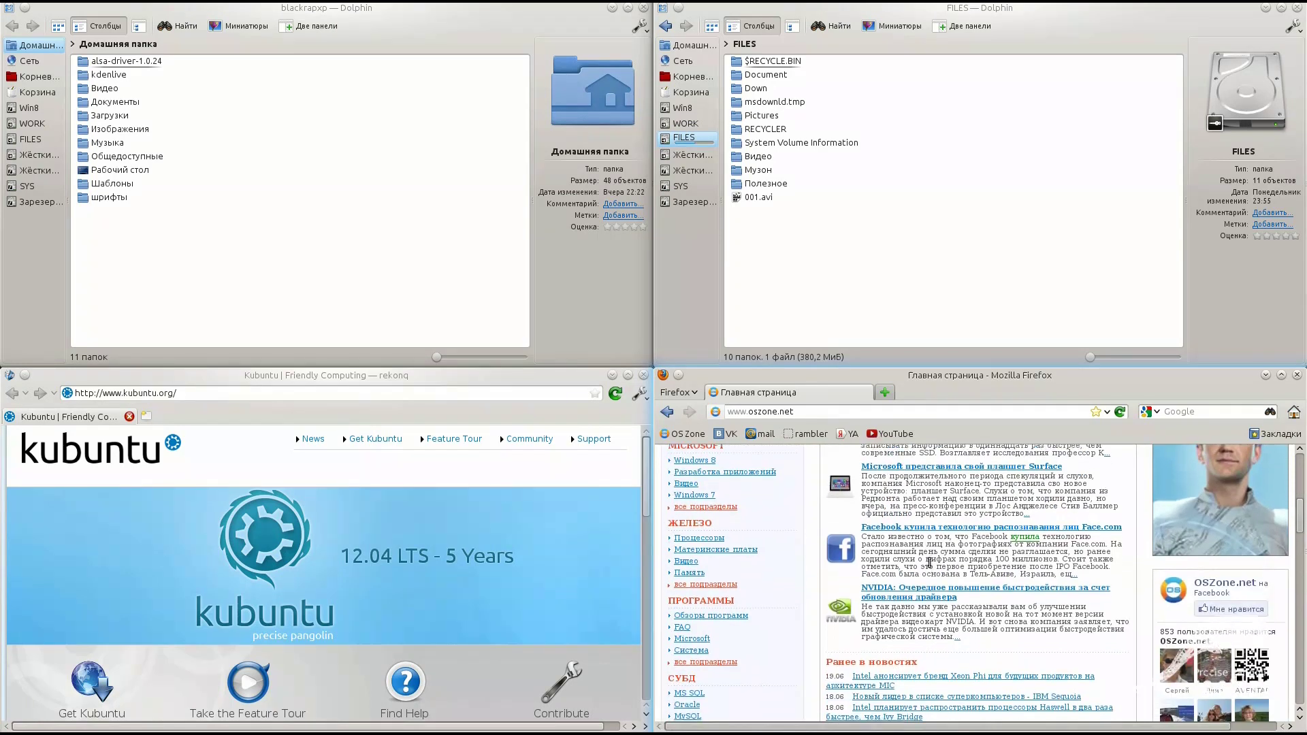
scroll(931, 568, down, 5)
scroll(433, 577, down, 7)
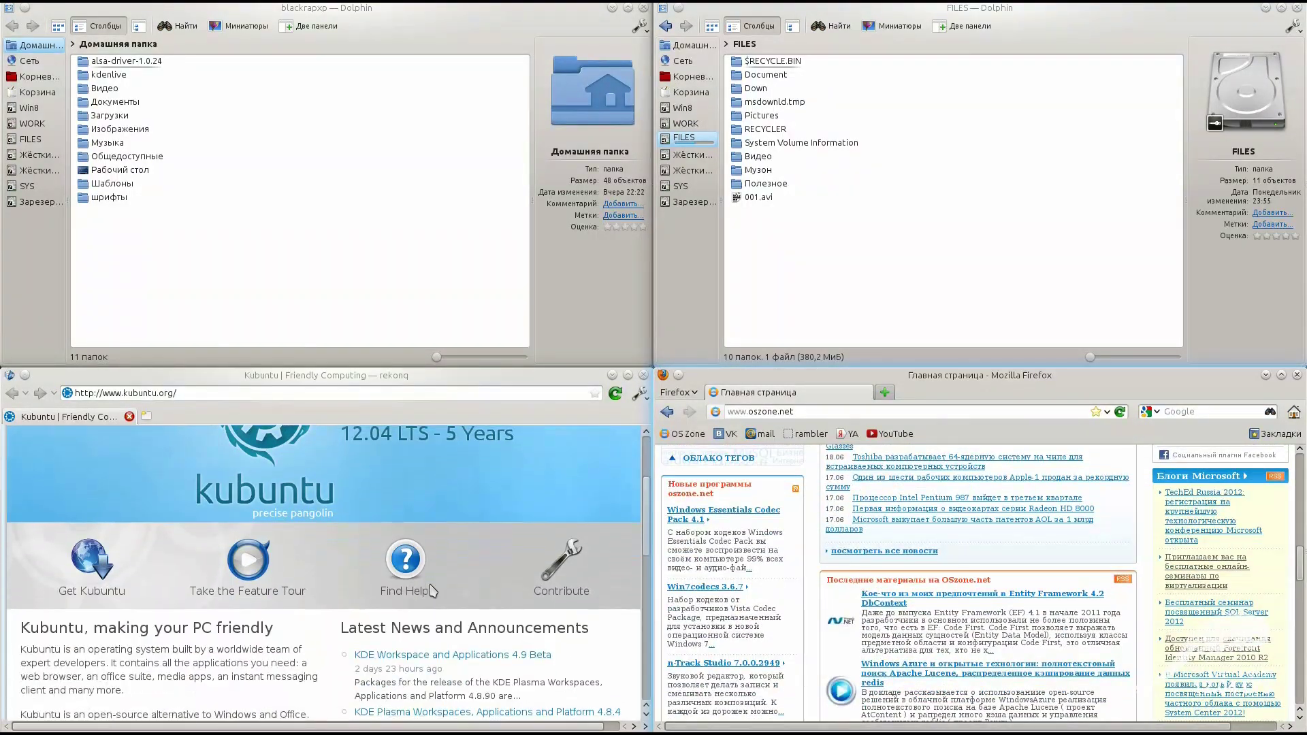
scroll(433, 578, down, 6)
scroll(433, 556, up, 15)
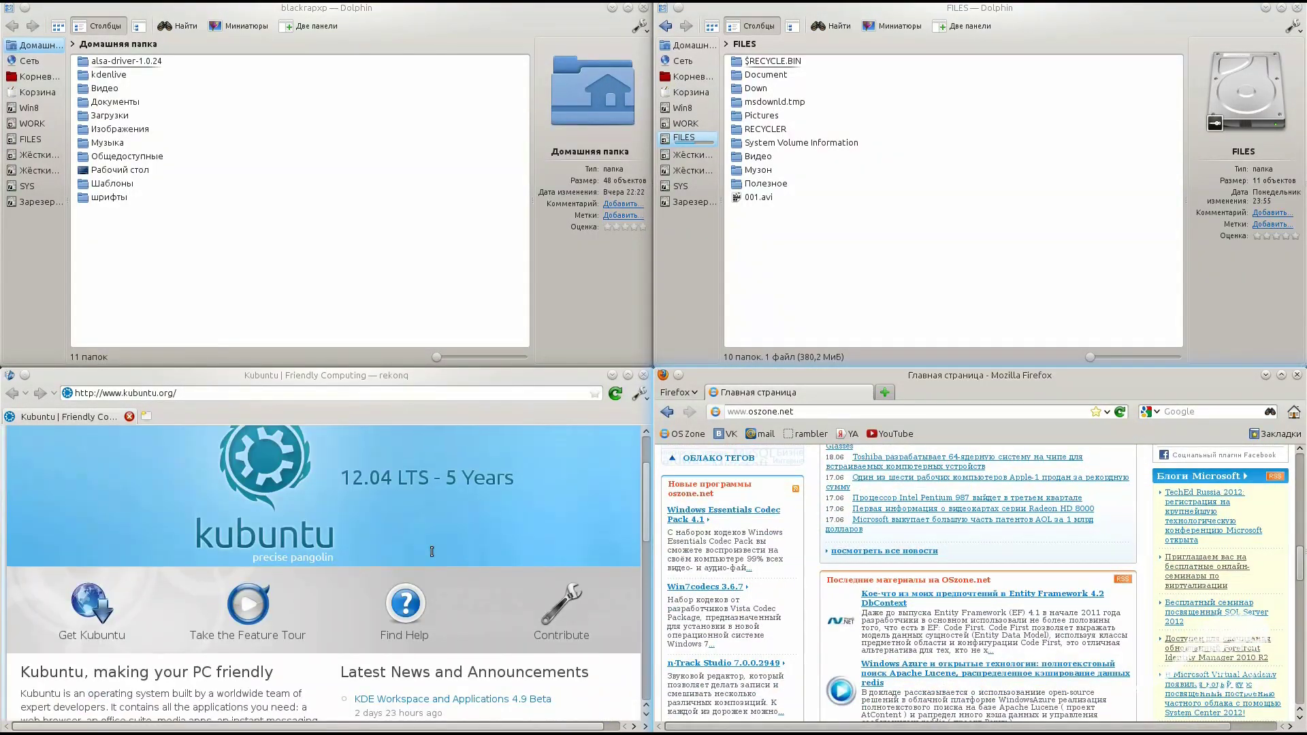
Close rekonq and Firefox, and tile the two Dolphin windows side by side, with the FILES window on the right half.
click(643, 375)
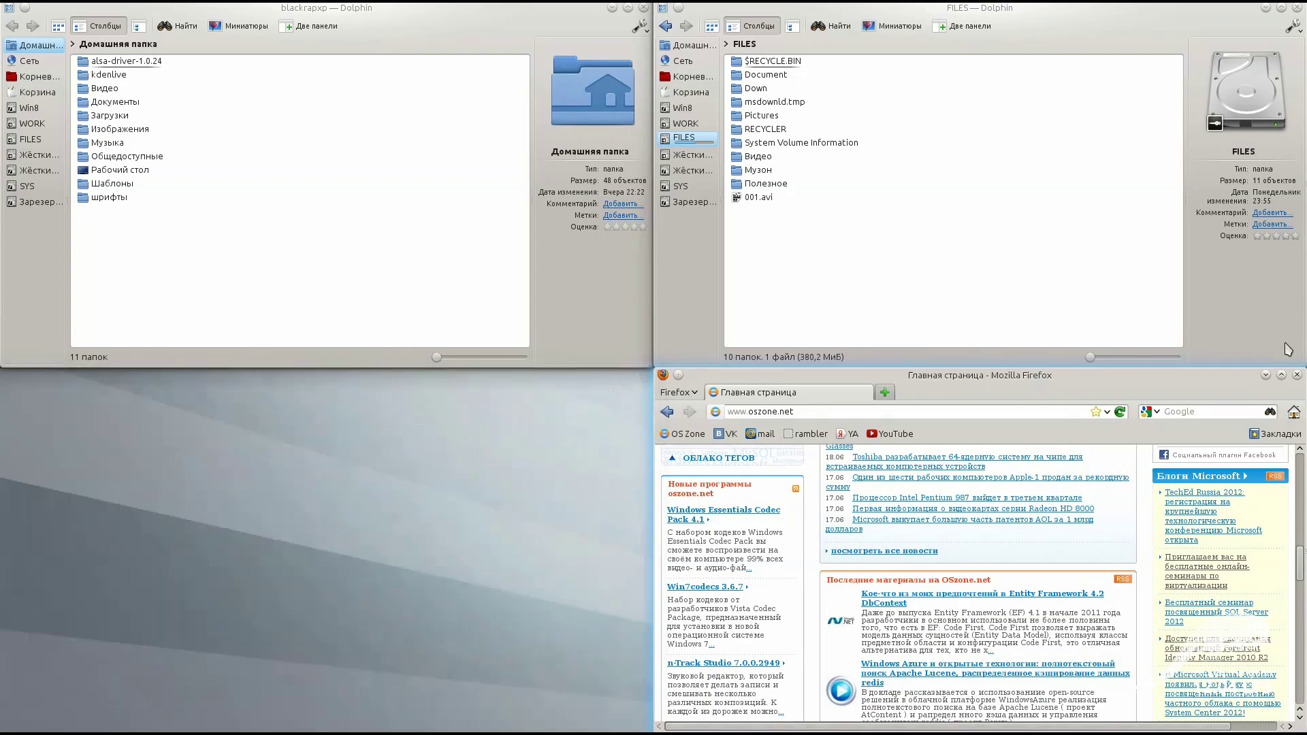
click(1298, 375)
drag(1080, 15, 1303, 306)
drag(548, 44, 1, 381)
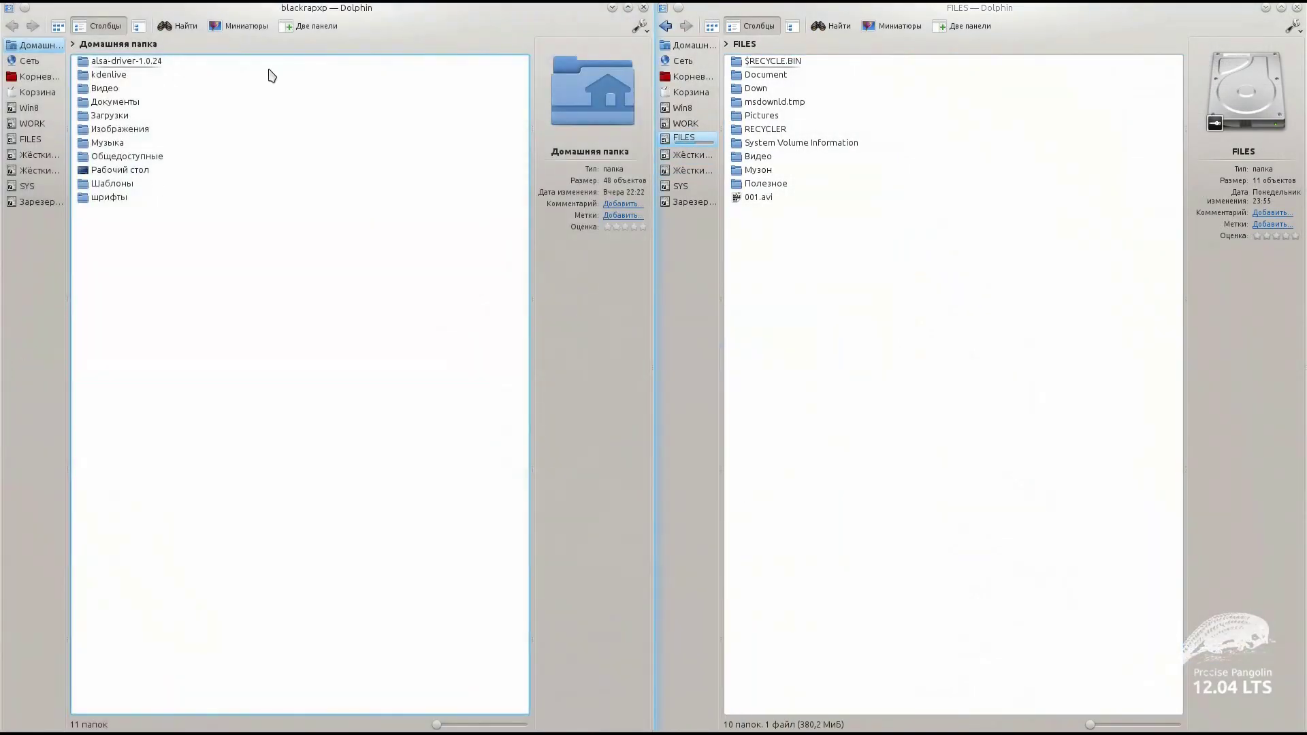
Snap the home folder window to the lower-left quarter, upper-left quarter and left half, and pull both Dolphin windows out of their tiles.
drag(474, 13, 44, 657)
drag(480, 384, 6, 143)
drag(391, 24, 4, 367)
drag(429, 25, 595, 184)
drag(1122, 8, 866, 143)
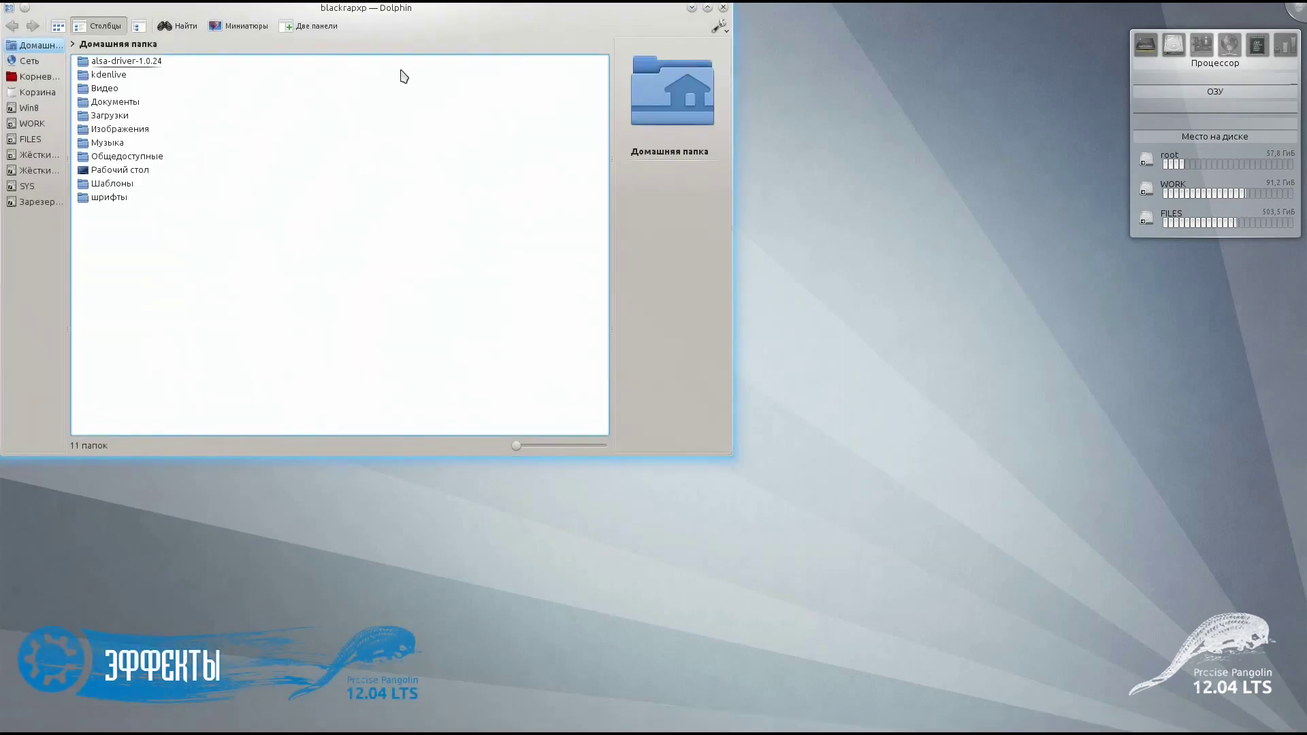
Maximize the home folder window in Dolphin, and switch to the Amarok window on the other desktop and back to Dolphin.
double_click(449, 10)
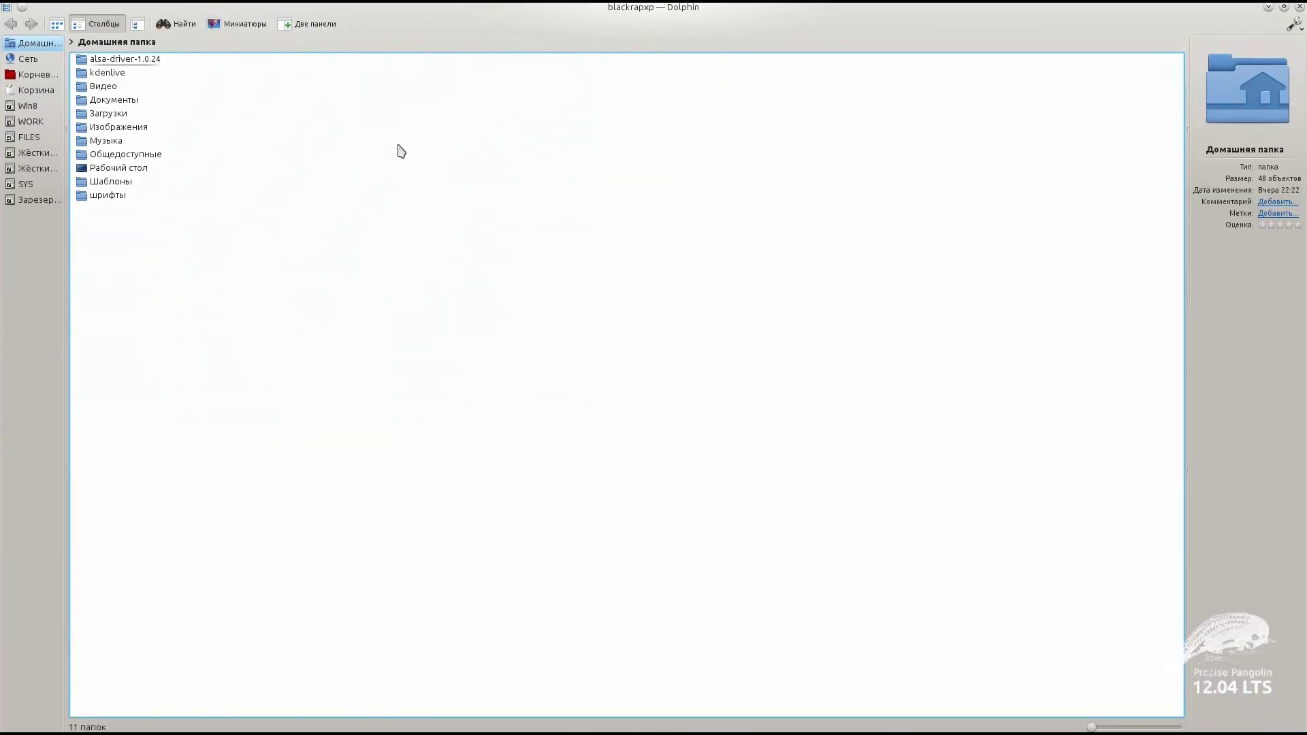
mouse_move(293, 723)
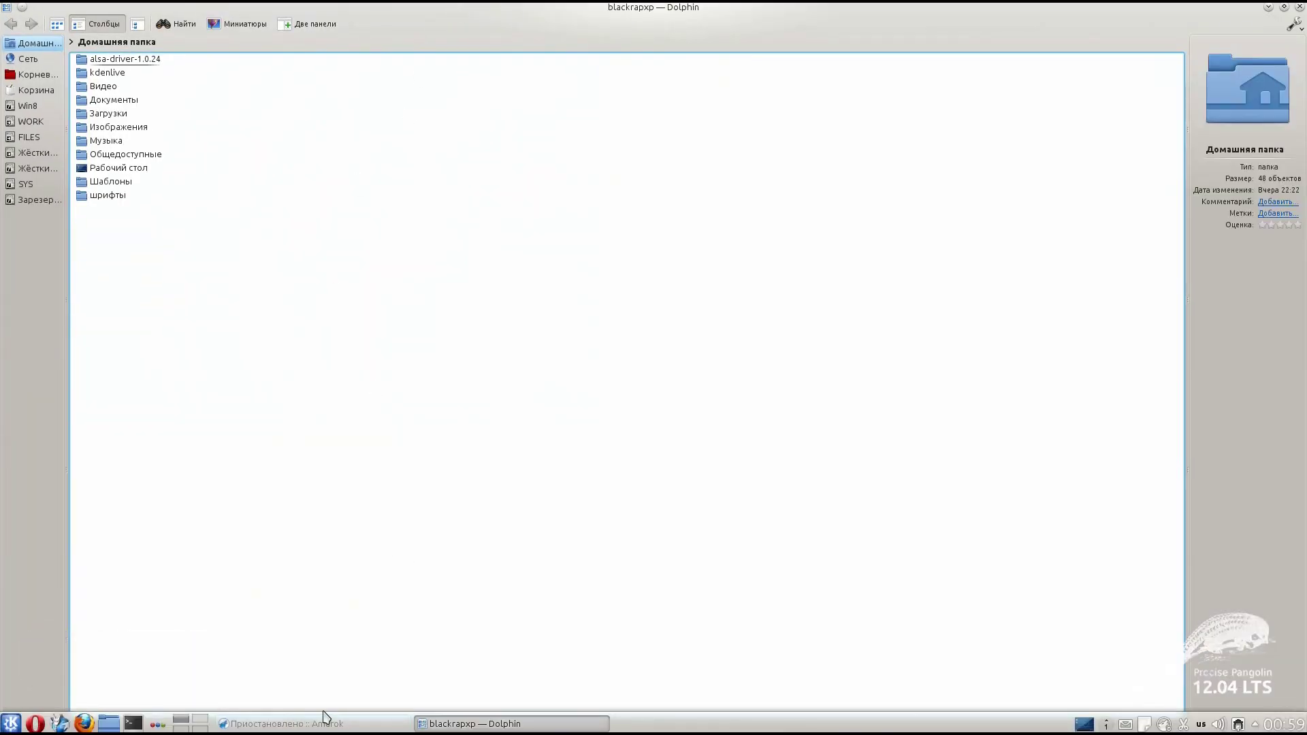
click(323, 718)
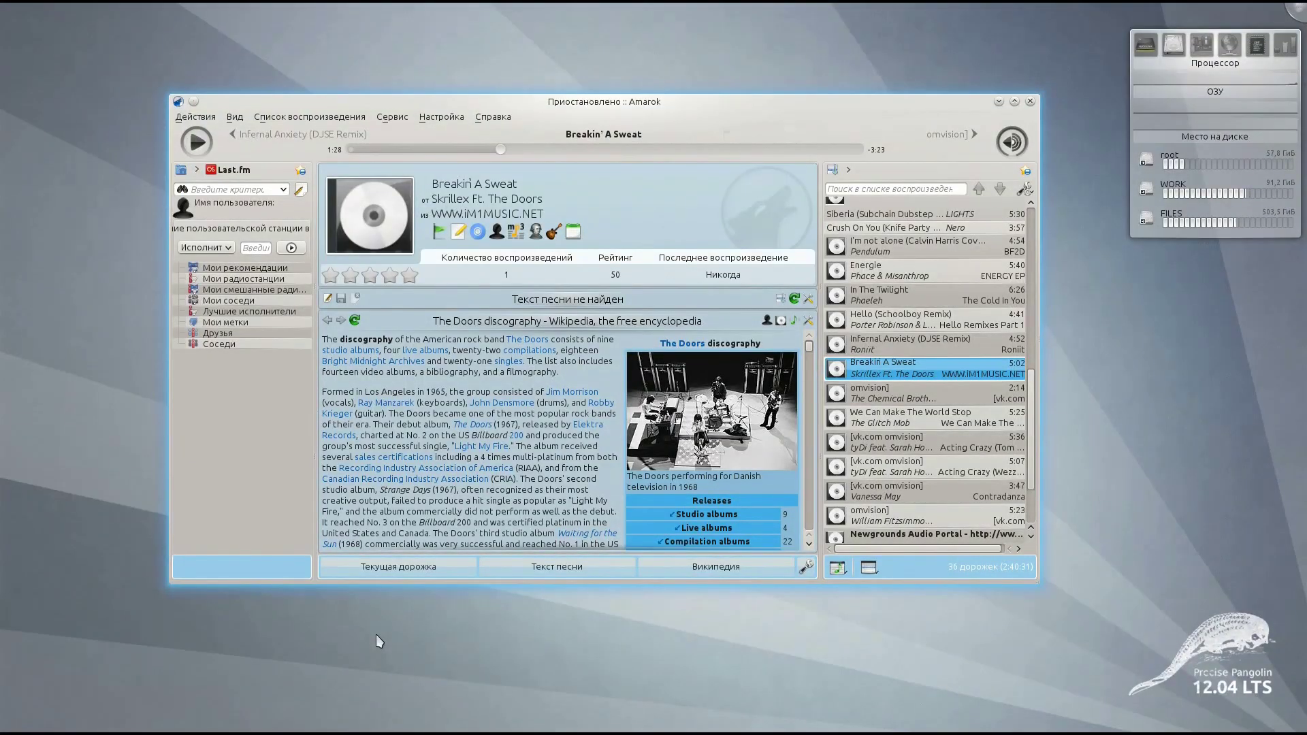
click(653, 725)
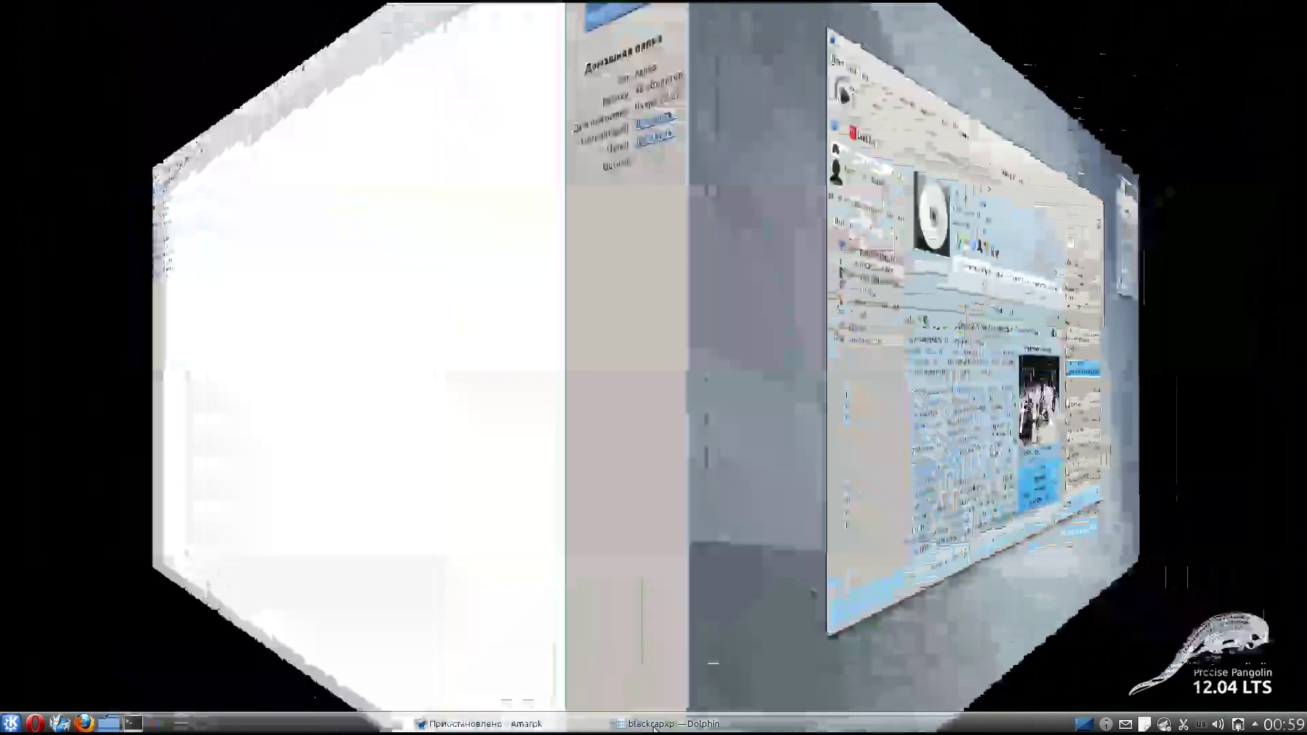
Switch to the third virtual desktop, start Opera there and load the OSZONE.NET speed dial page.
click(183, 728)
click(38, 724)
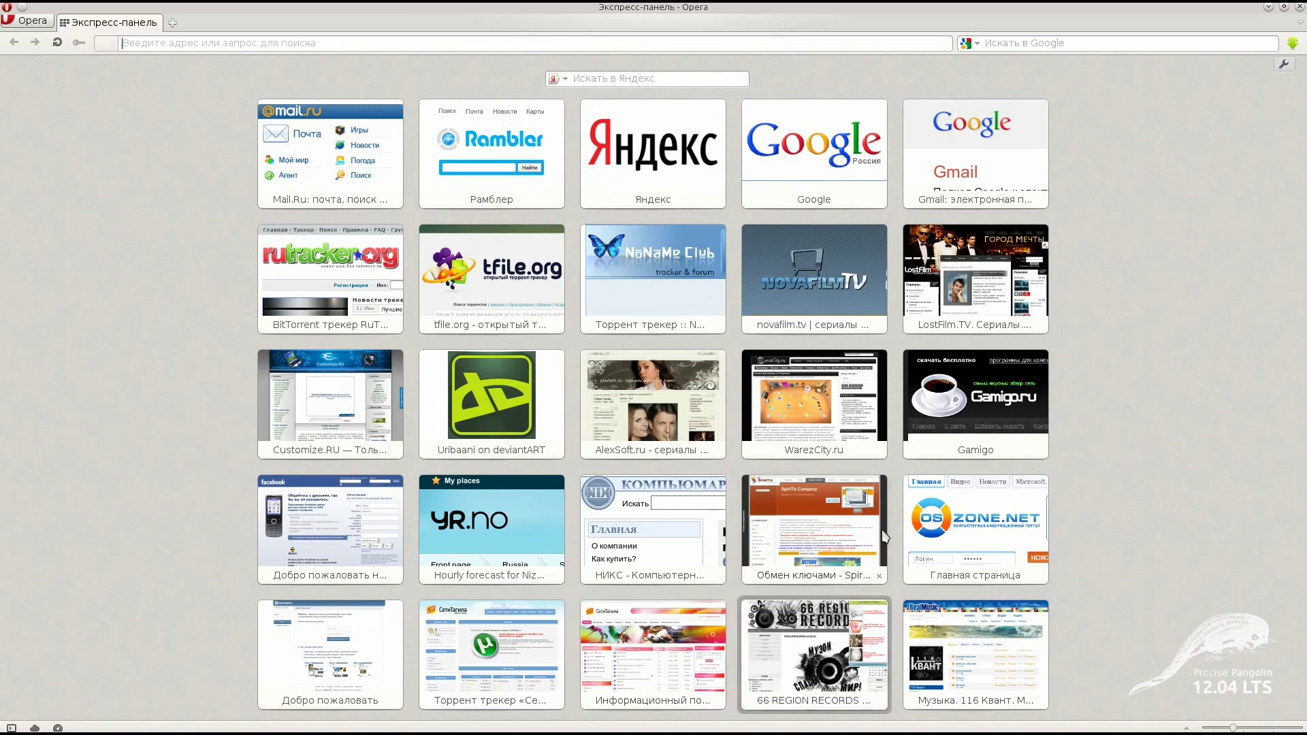
click(1001, 494)
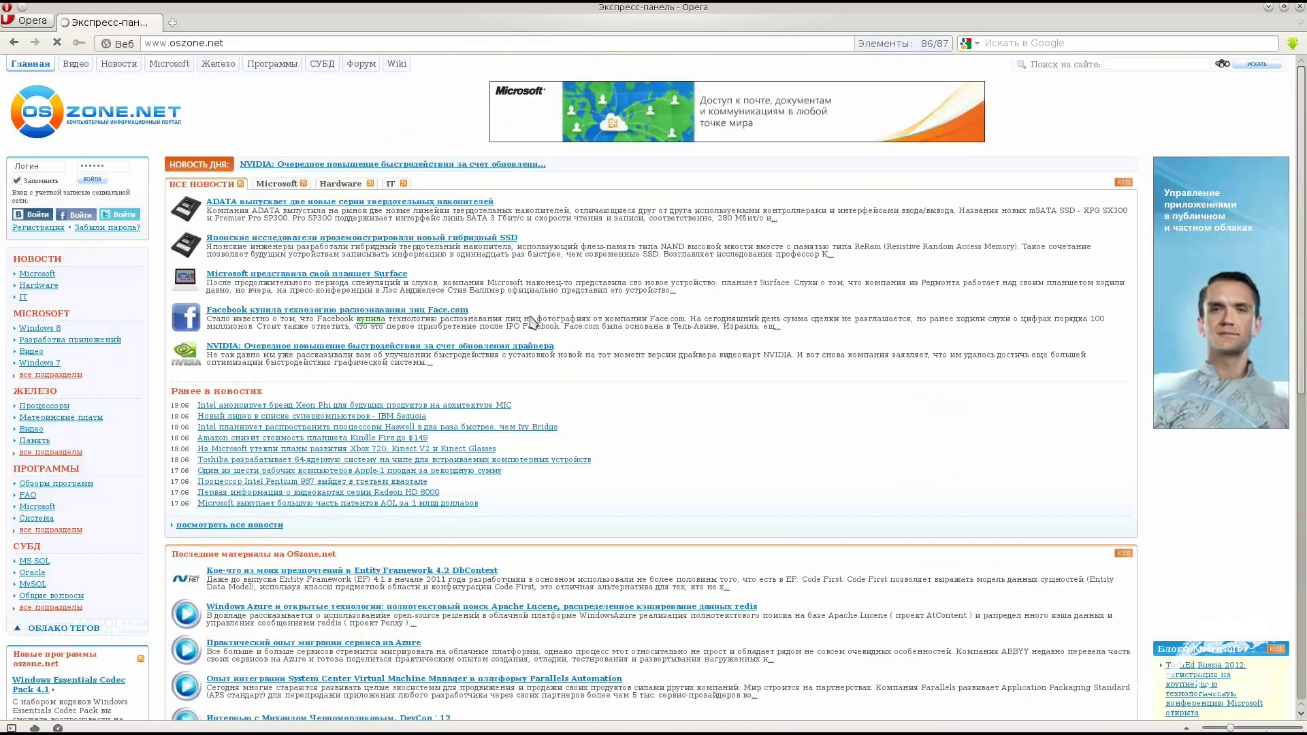
scroll(520, 224, down, 5)
scroll(519, 223, up, 5)
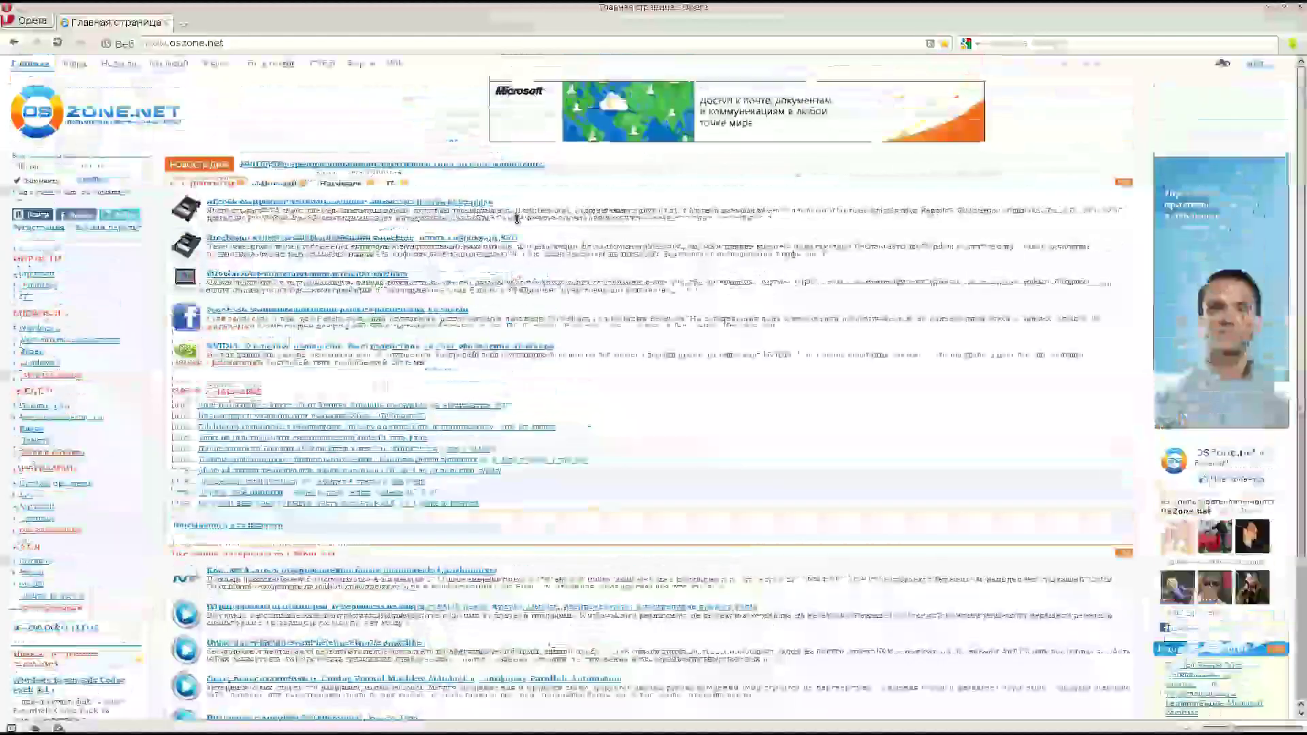
Rotate through the virtual desktops to the one holding the Dolphin window.
key(Right)
key(Right)
key(Right)
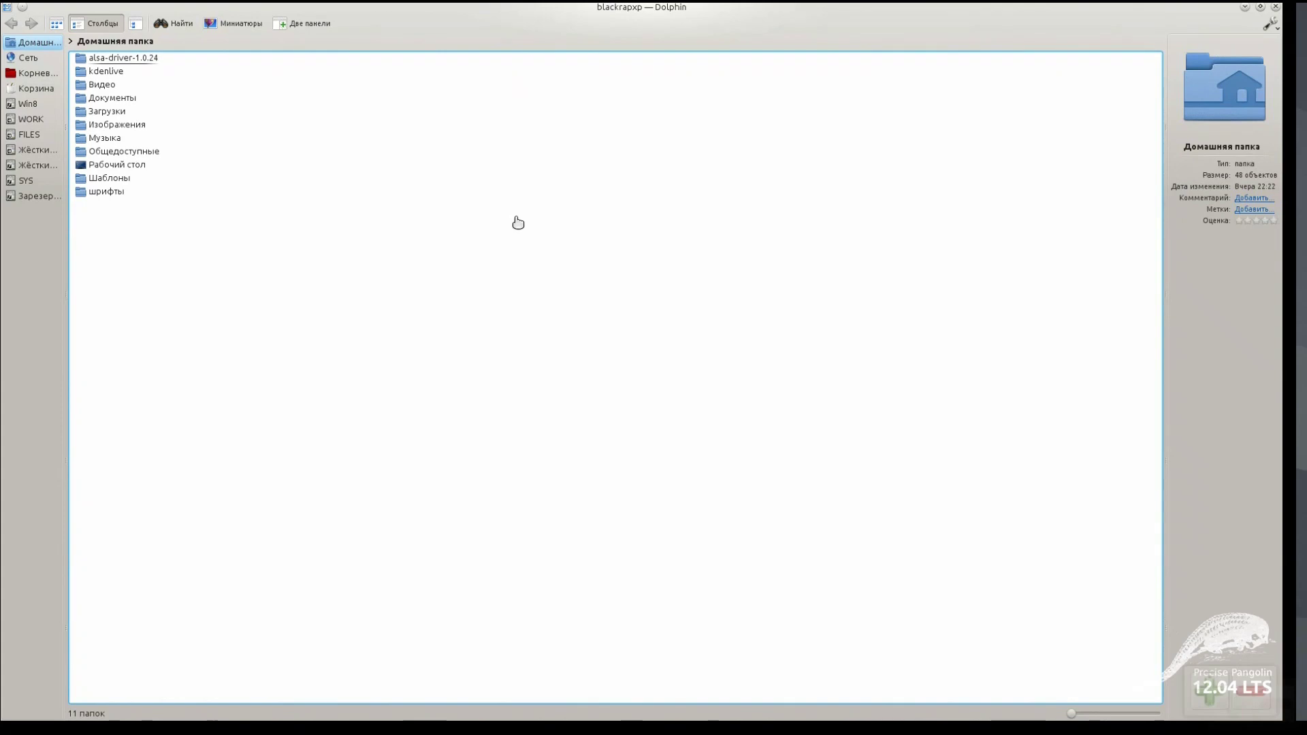
In the desktop grid, move the Dolphin window to the fourth desktop and open the second desktop with Amarok.
key(ctrl+F8)
drag(439, 26, 1112, 322)
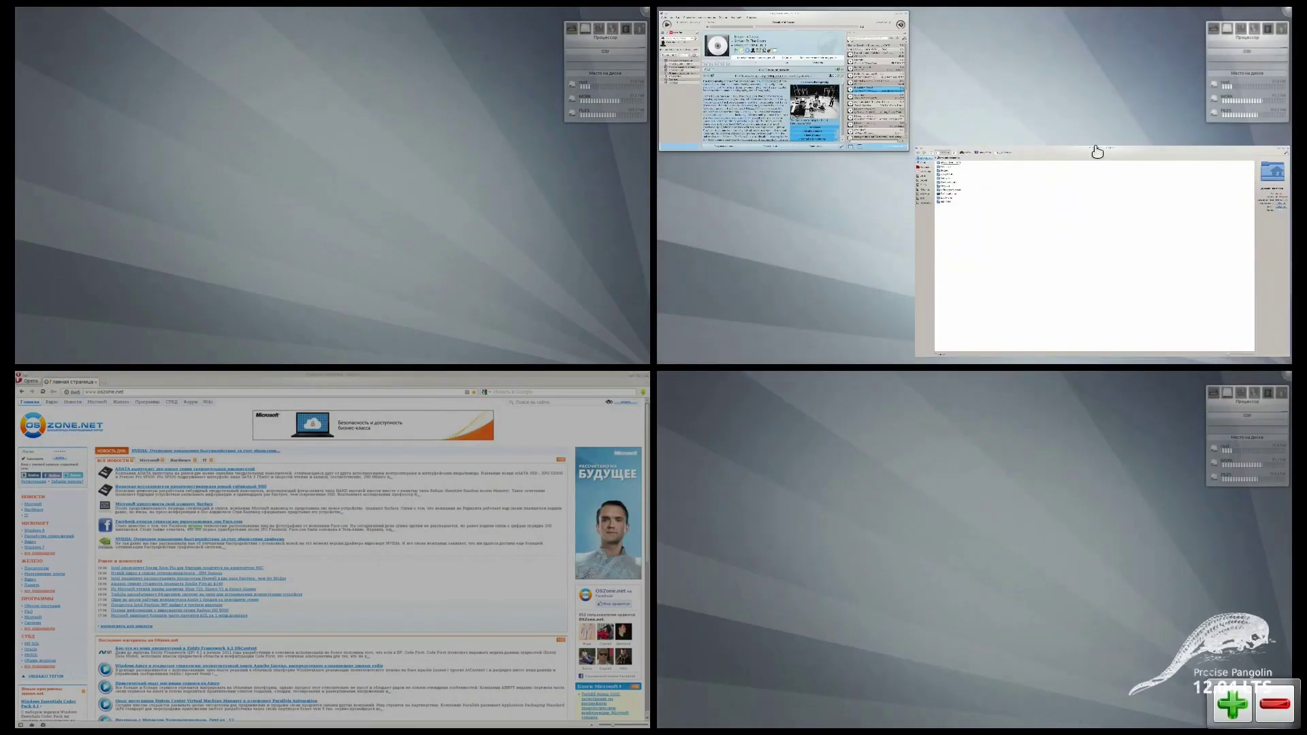
drag(1097, 151, 986, 379)
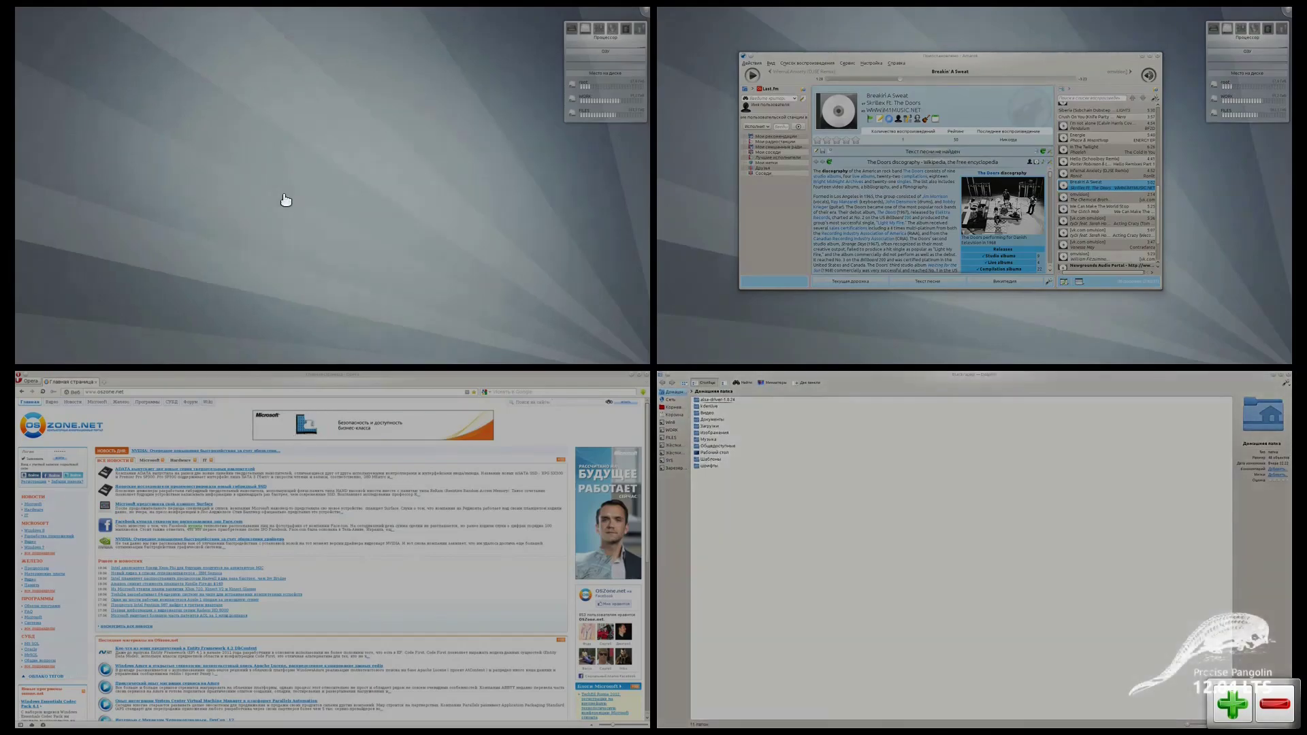
click(855, 228)
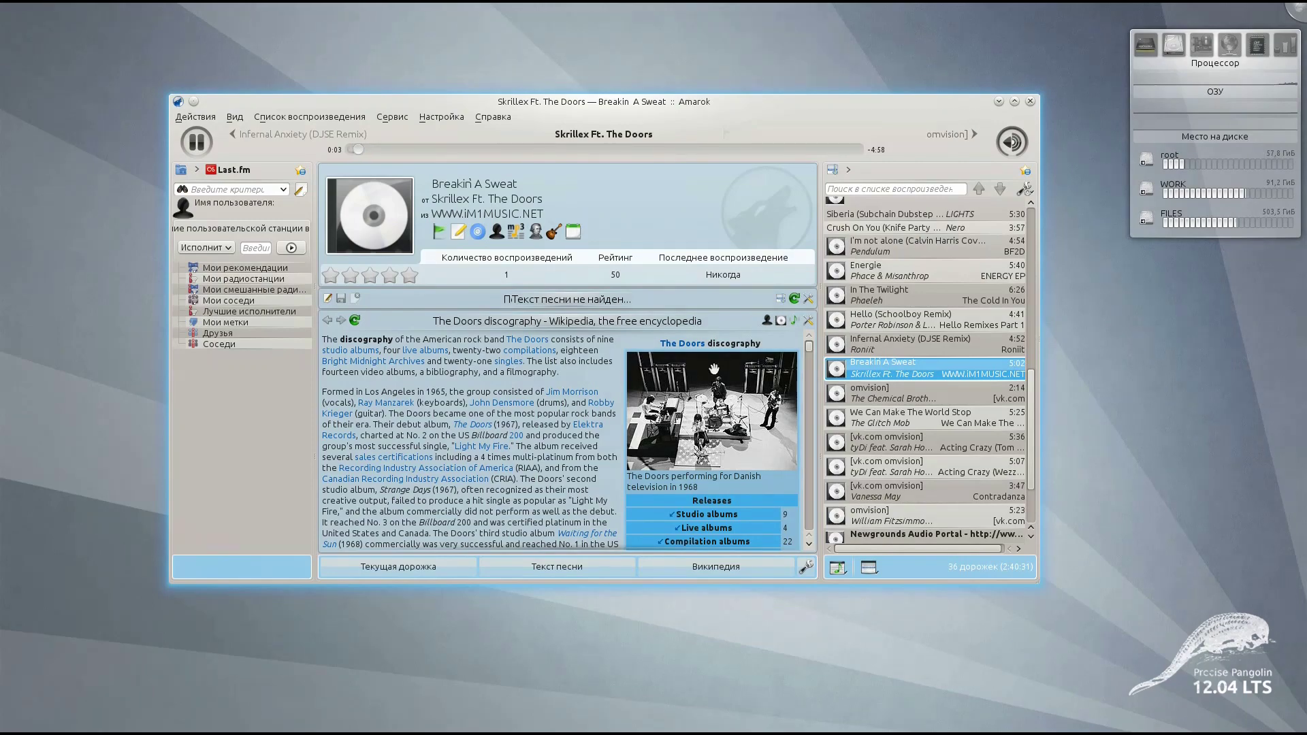
Show the desktop cube, spin it around and return to desktop 2 with Amarok.
key(ctrl+F11)
drag(63, 371, 1063, 366)
drag(790, 627, 1078, 516)
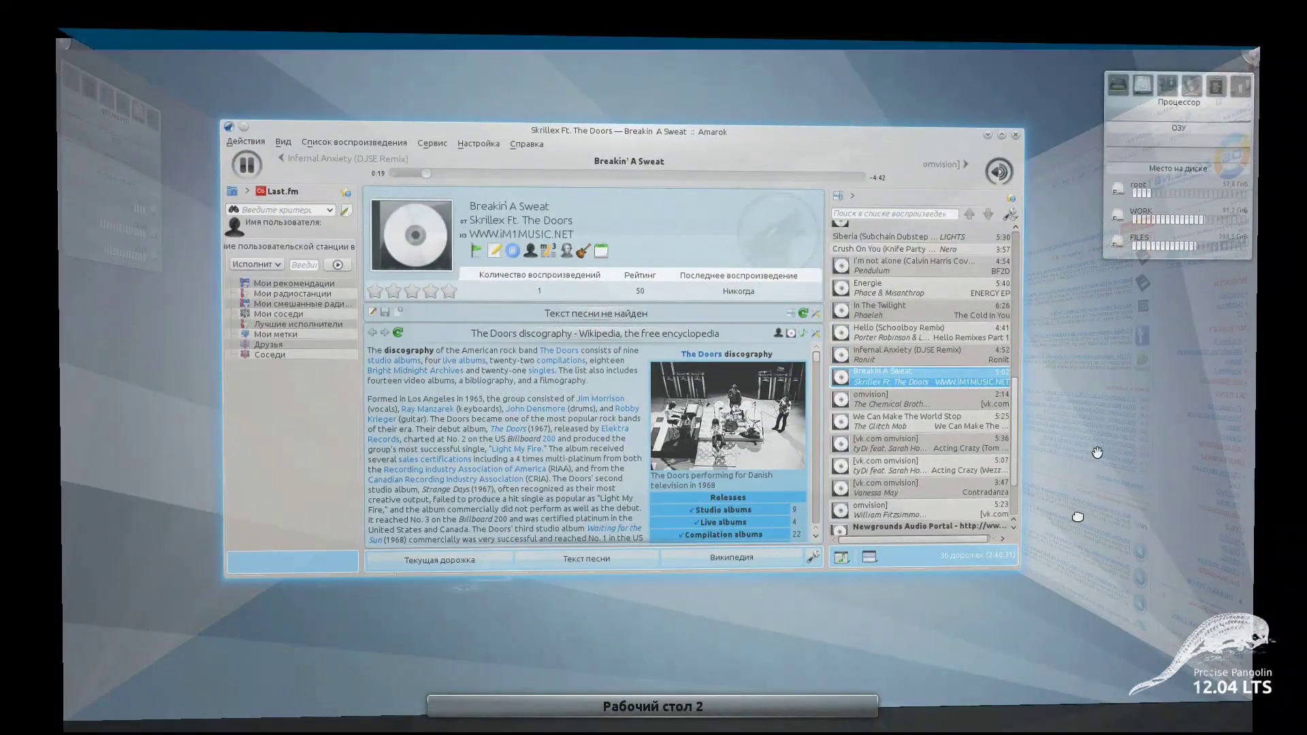
click(906, 454)
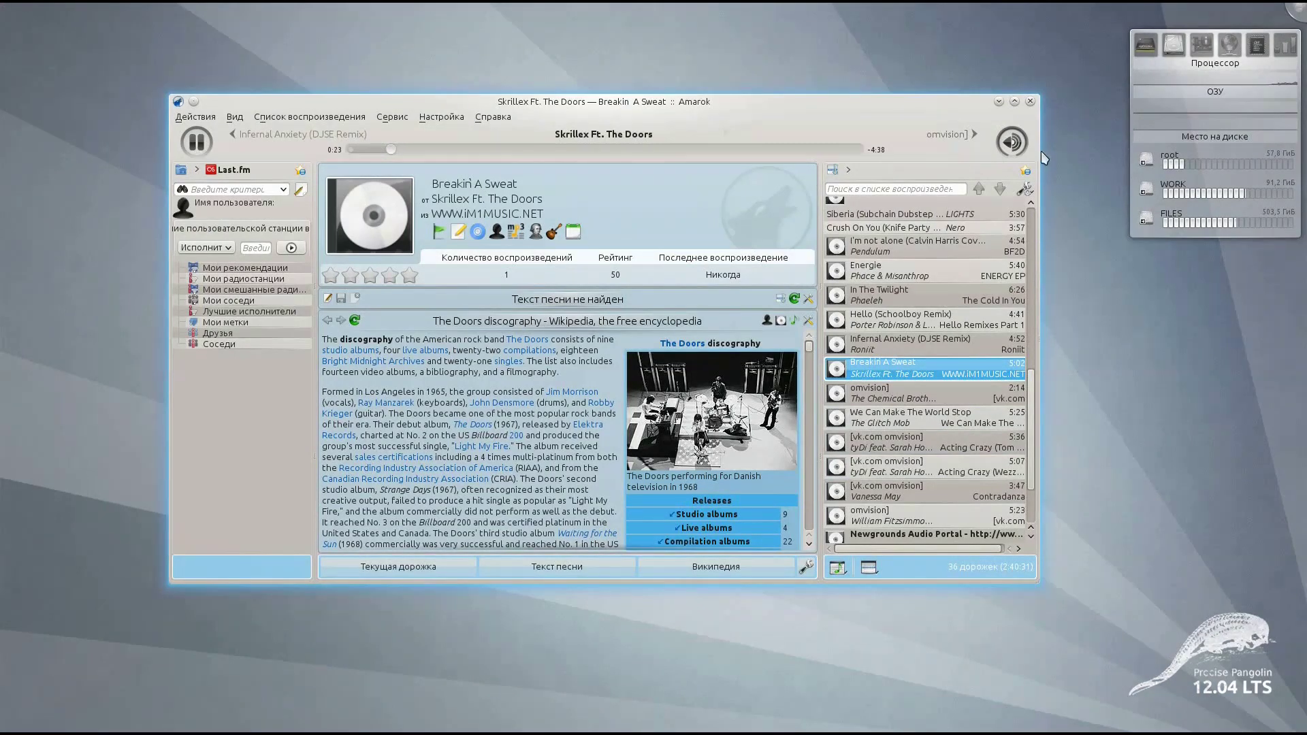
Minimize Amarok and spin the desktop cube, ending on the desktop with the OSZONE.NET page.
click(997, 102)
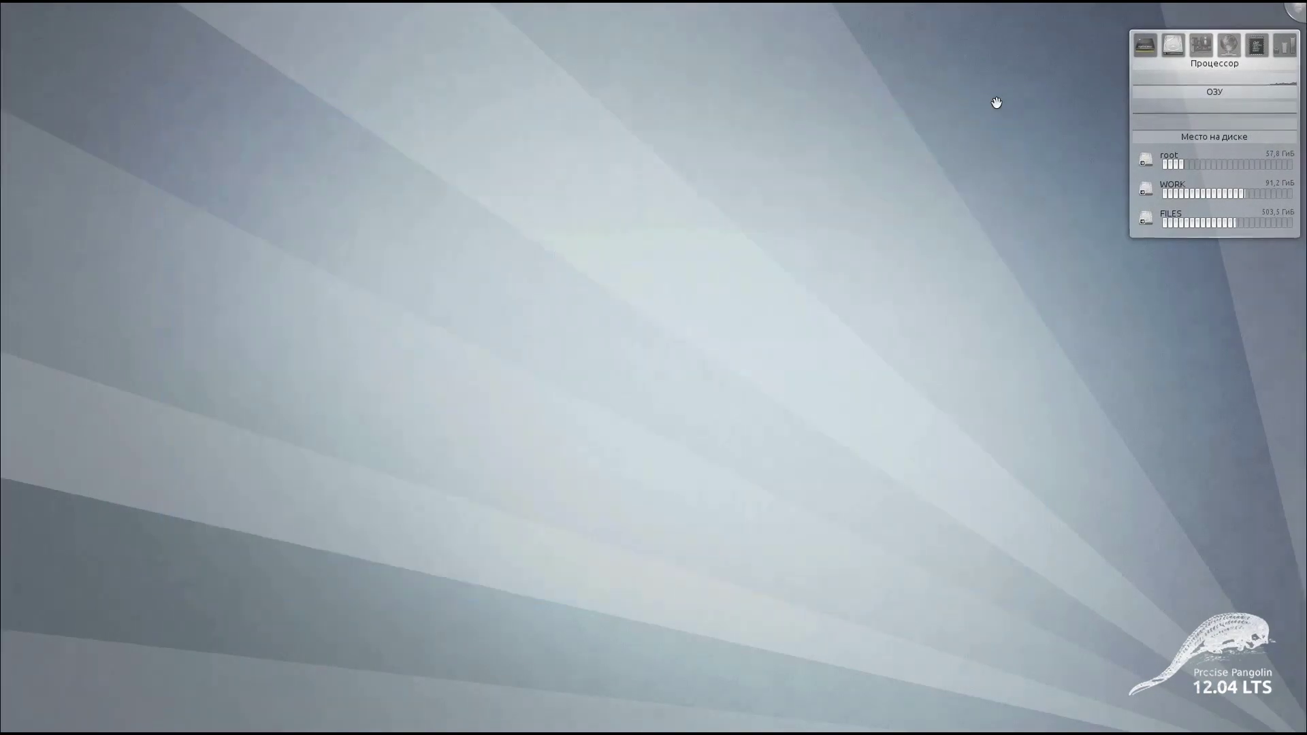
key(ctrl+F11)
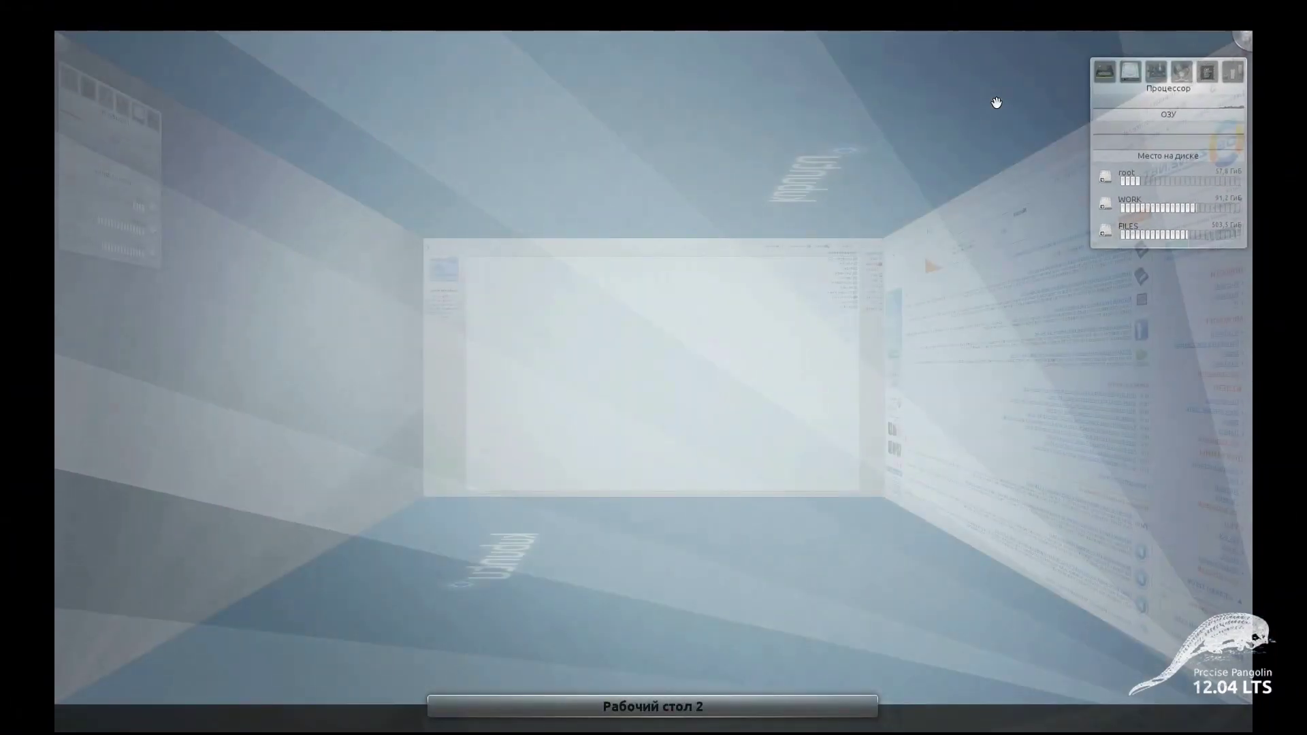
drag(540, 130, 1302, 127)
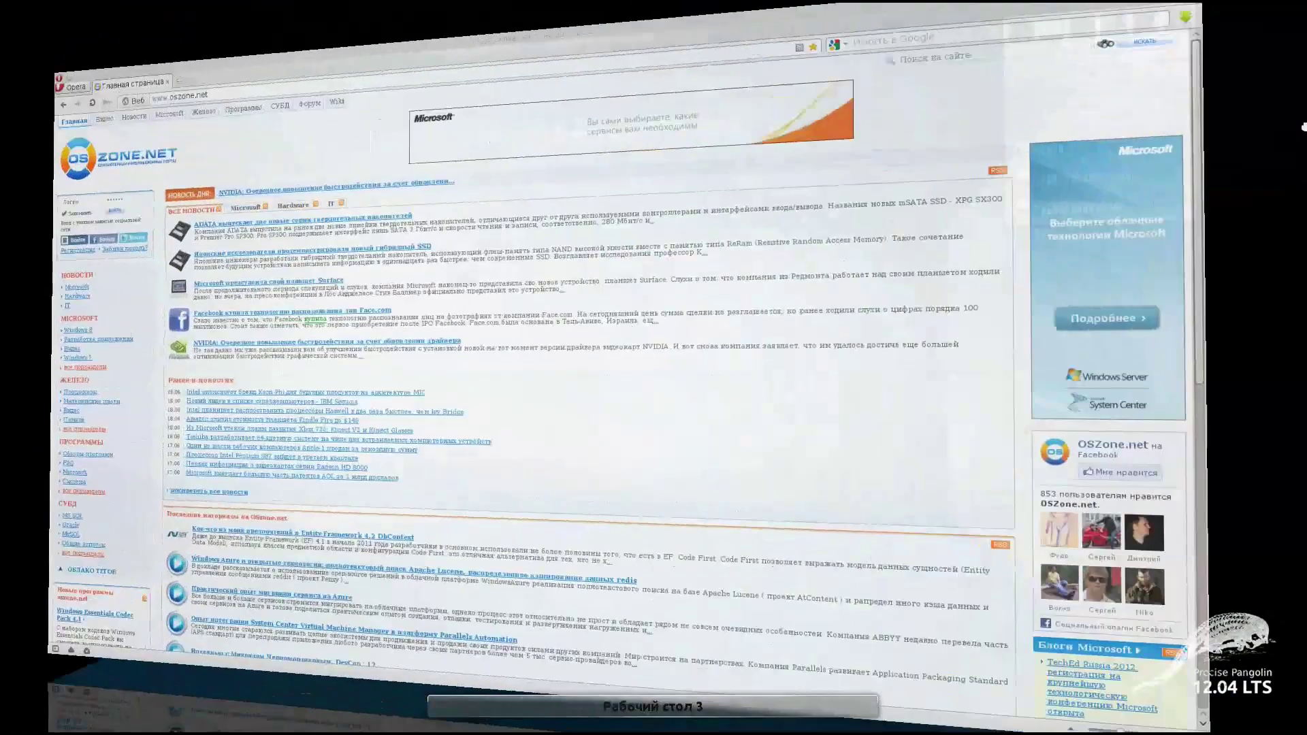
drag(66, 100, 1303, 101)
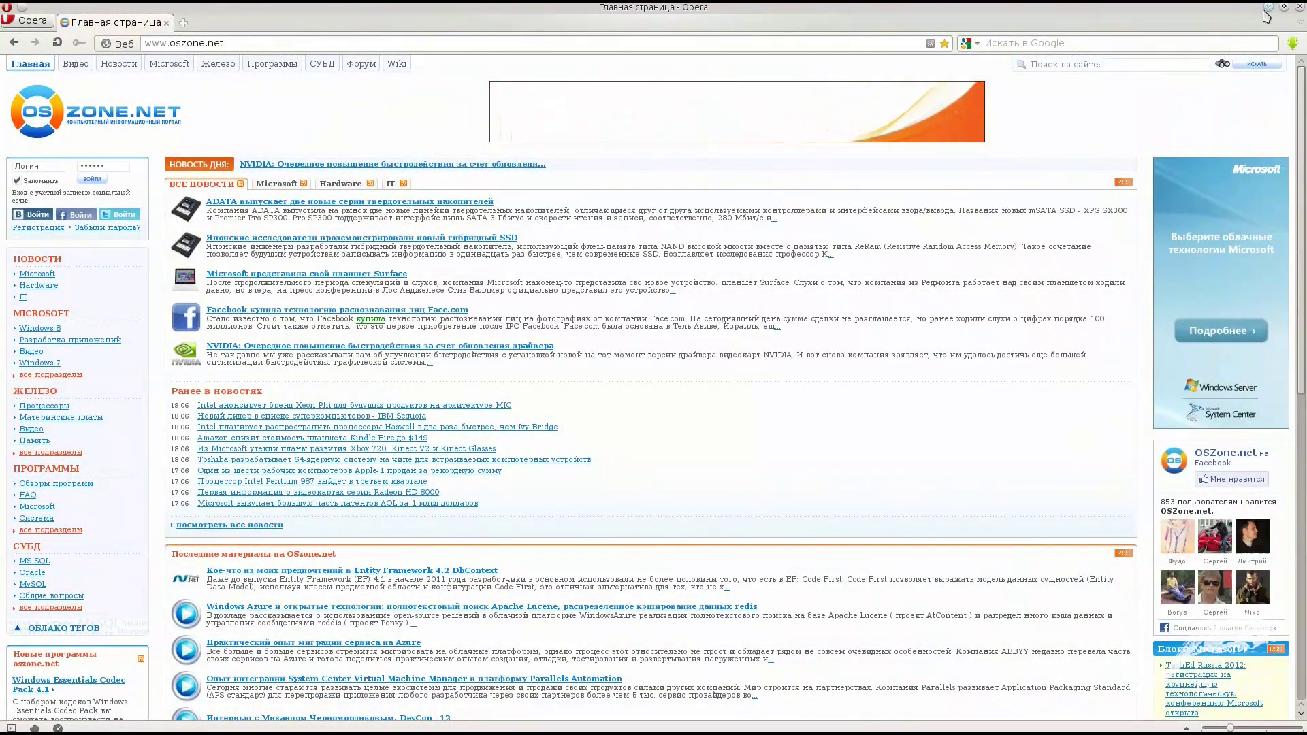
Move the Dolphin window to the first desktop in the desktop grid, and close Amarok from the fourth desktop.
key(ctrl+F8)
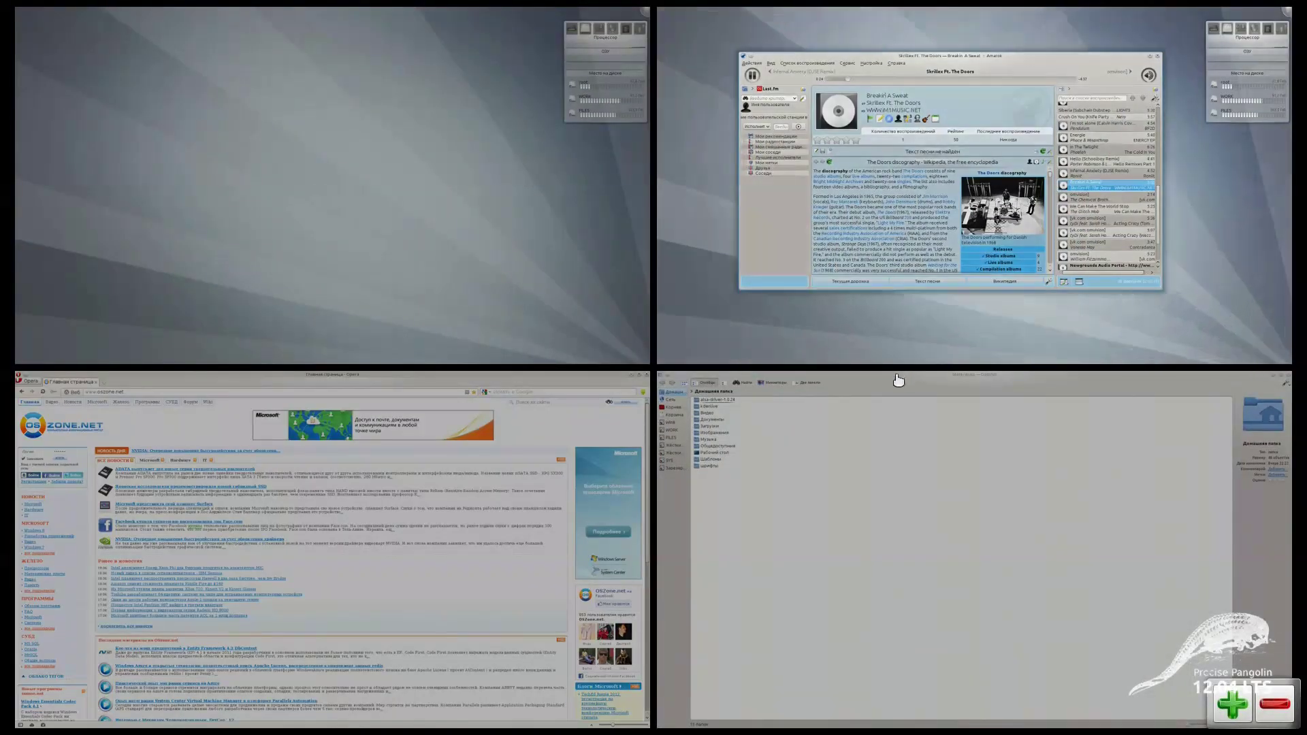
drag(899, 380, 170, 12)
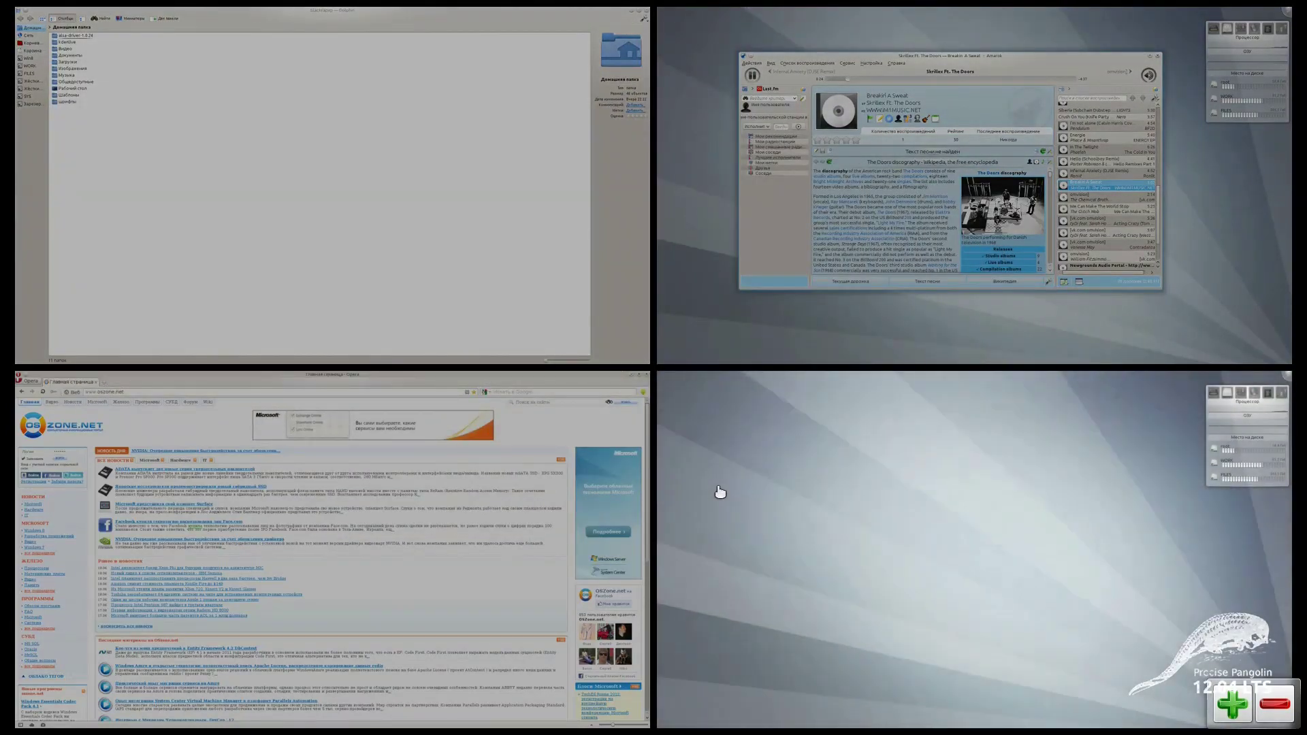
click(718, 490)
click(313, 728)
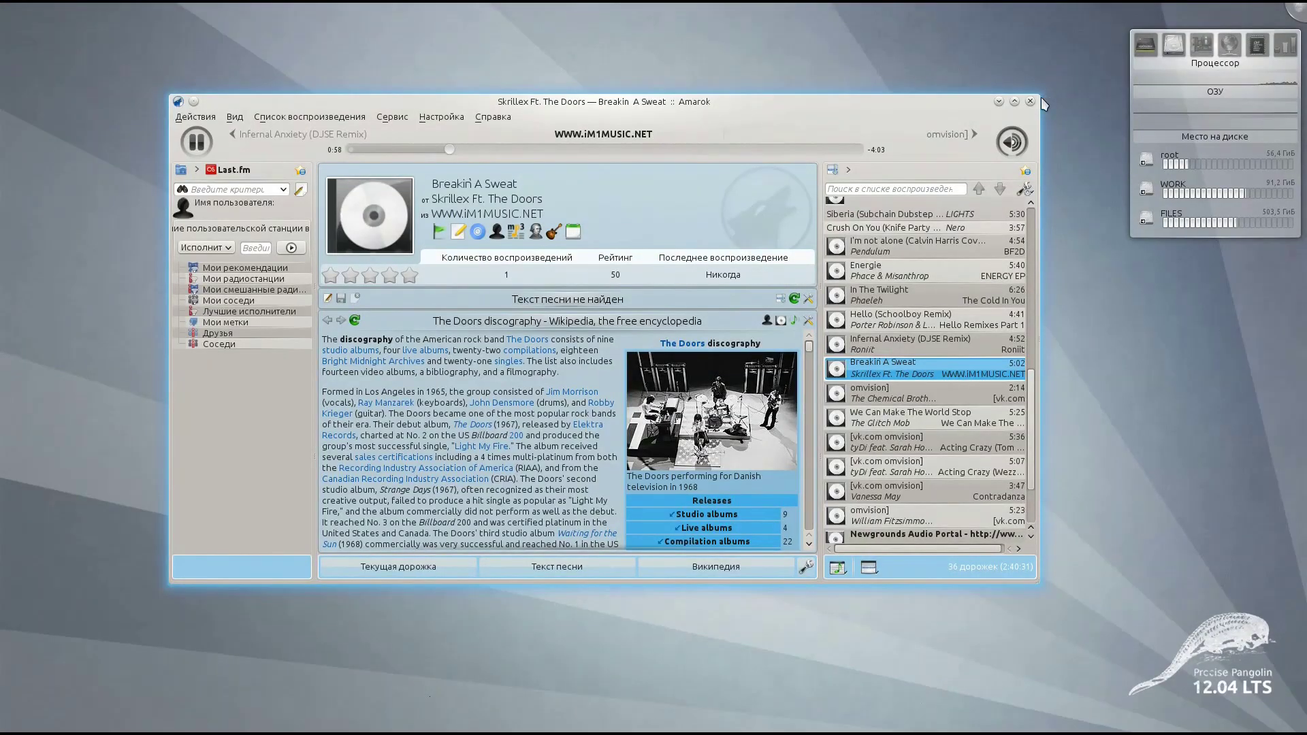
click(1031, 102)
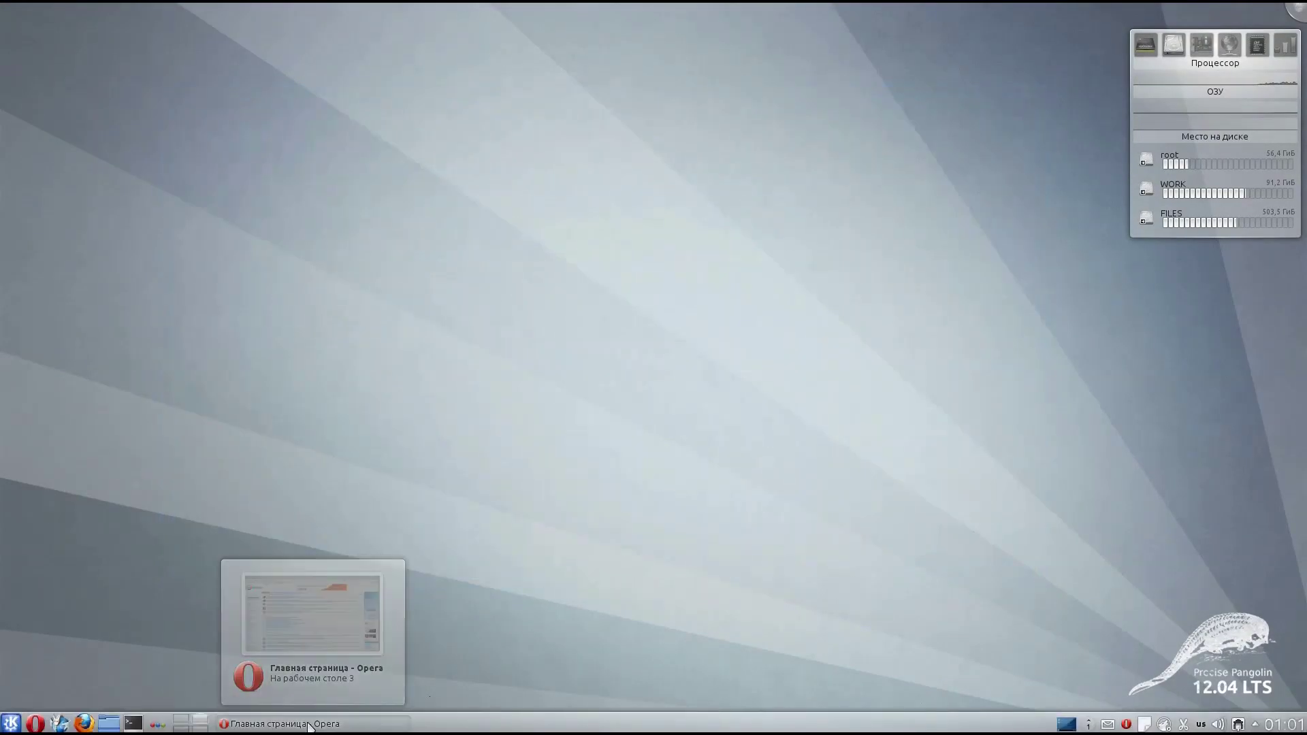
Bring up the Opera window, send it to another virtual desktop, and switch desktops.
click(309, 726)
right_click(814, 8)
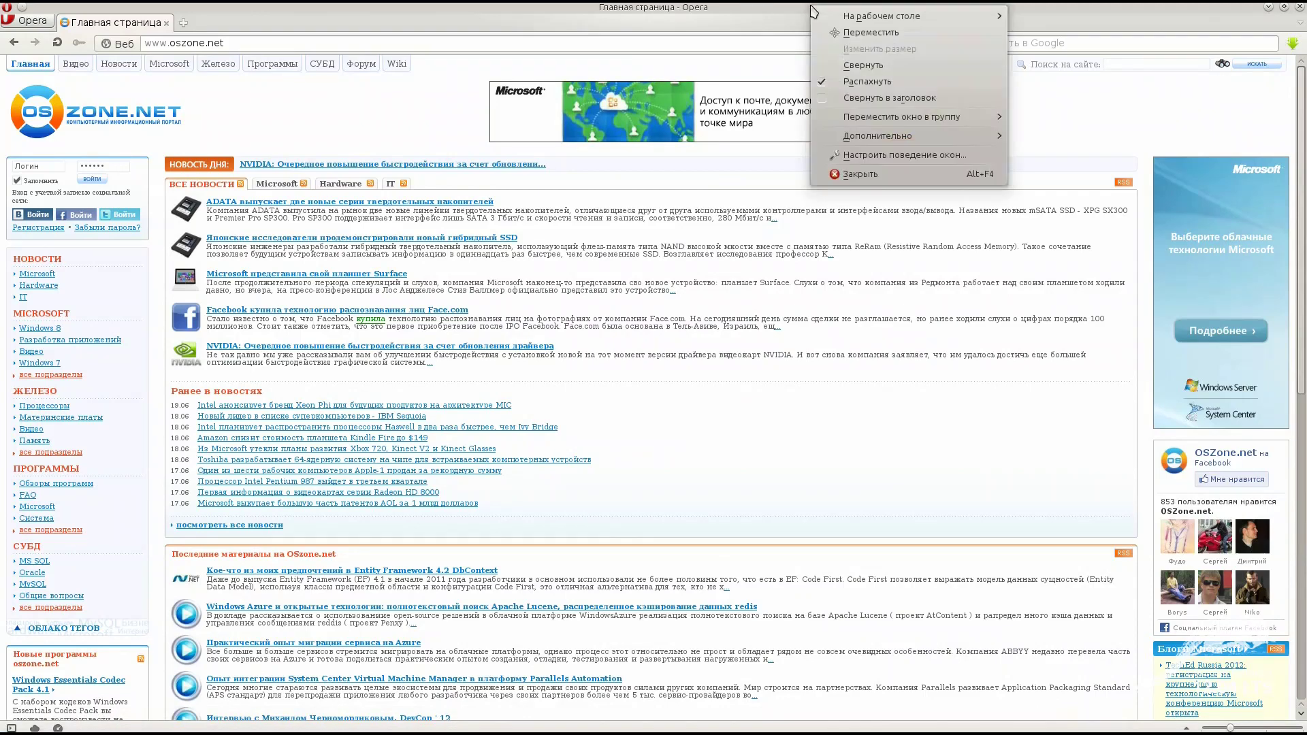
mouse_move(889, 18)
mouse_move(929, 15)
click(1044, 47)
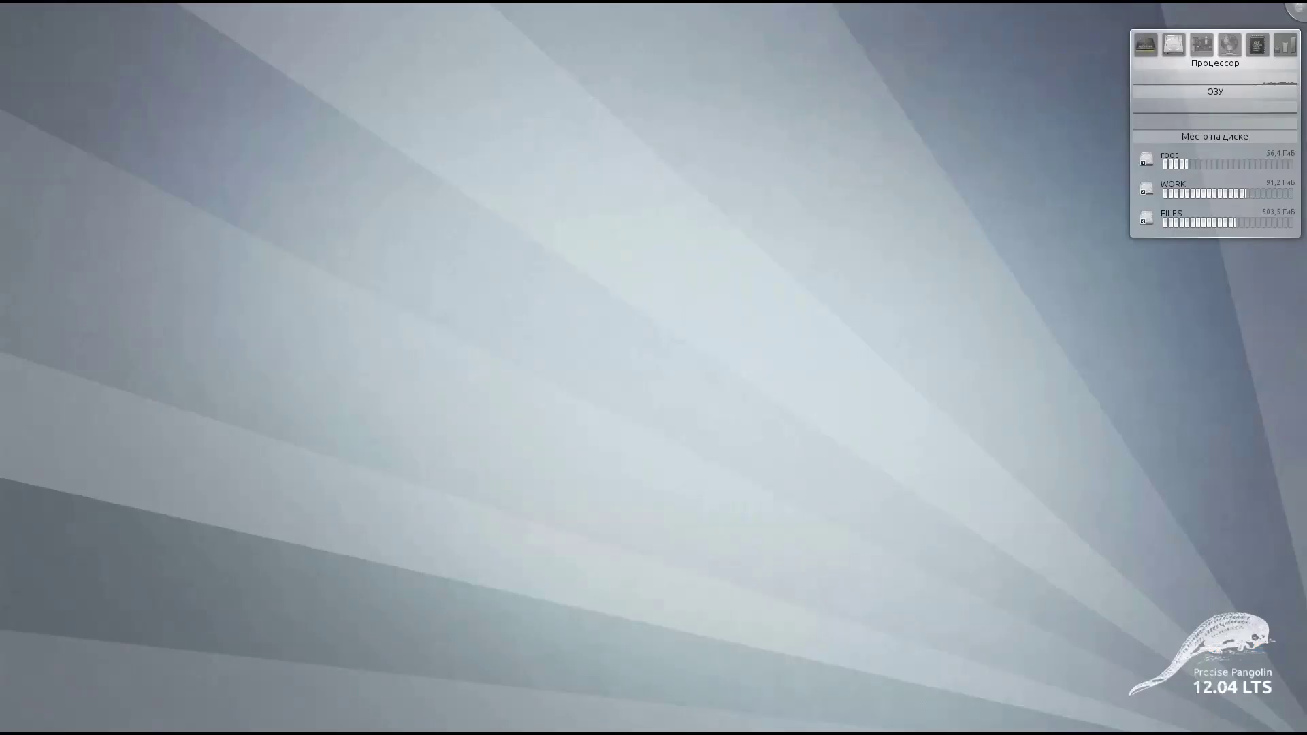
click(180, 723)
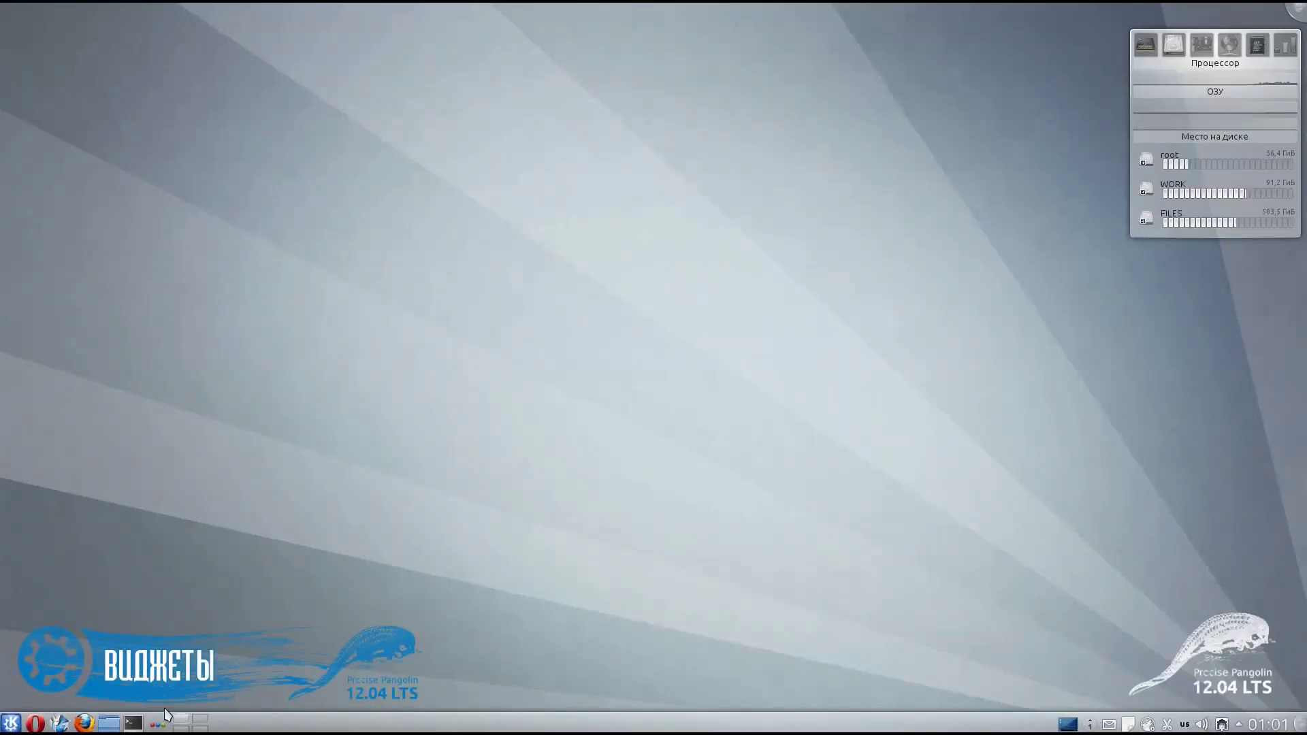
Open the widget collection from the activities manager and place the Remember The Milk widget on the desktop.
click(160, 722)
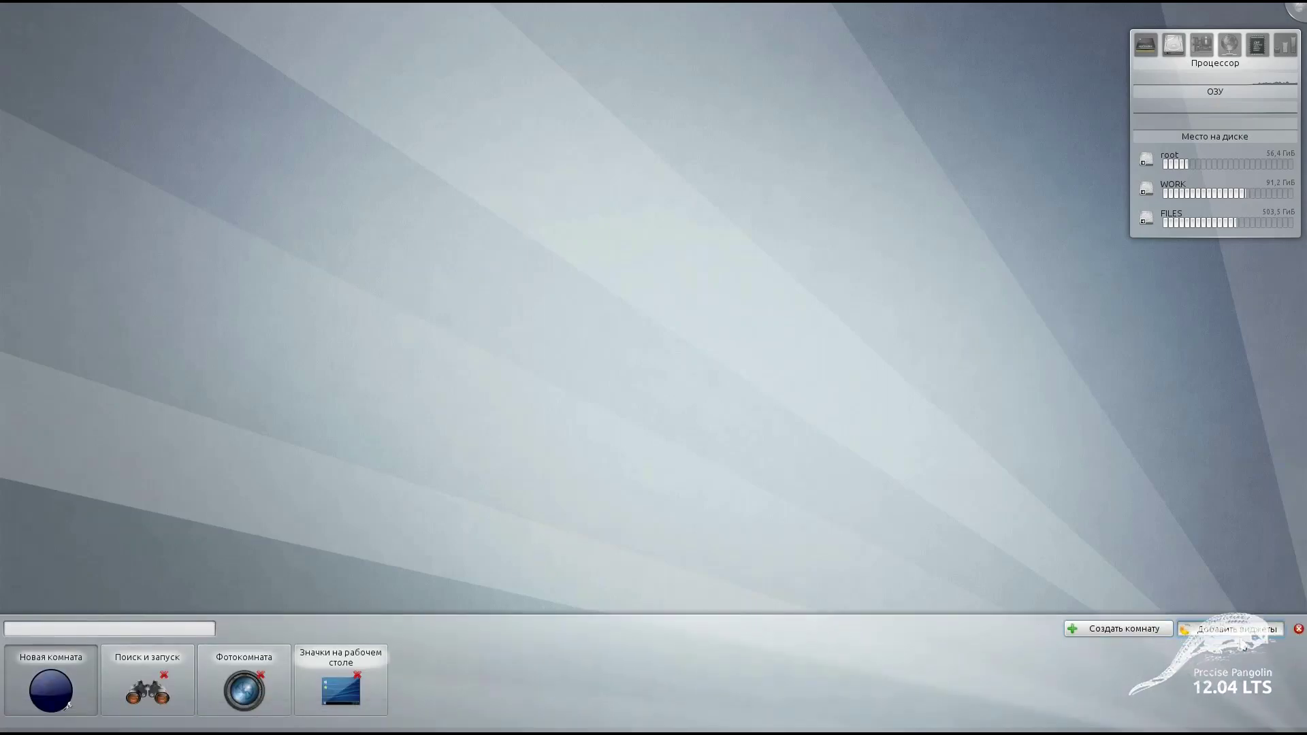
click(1183, 642)
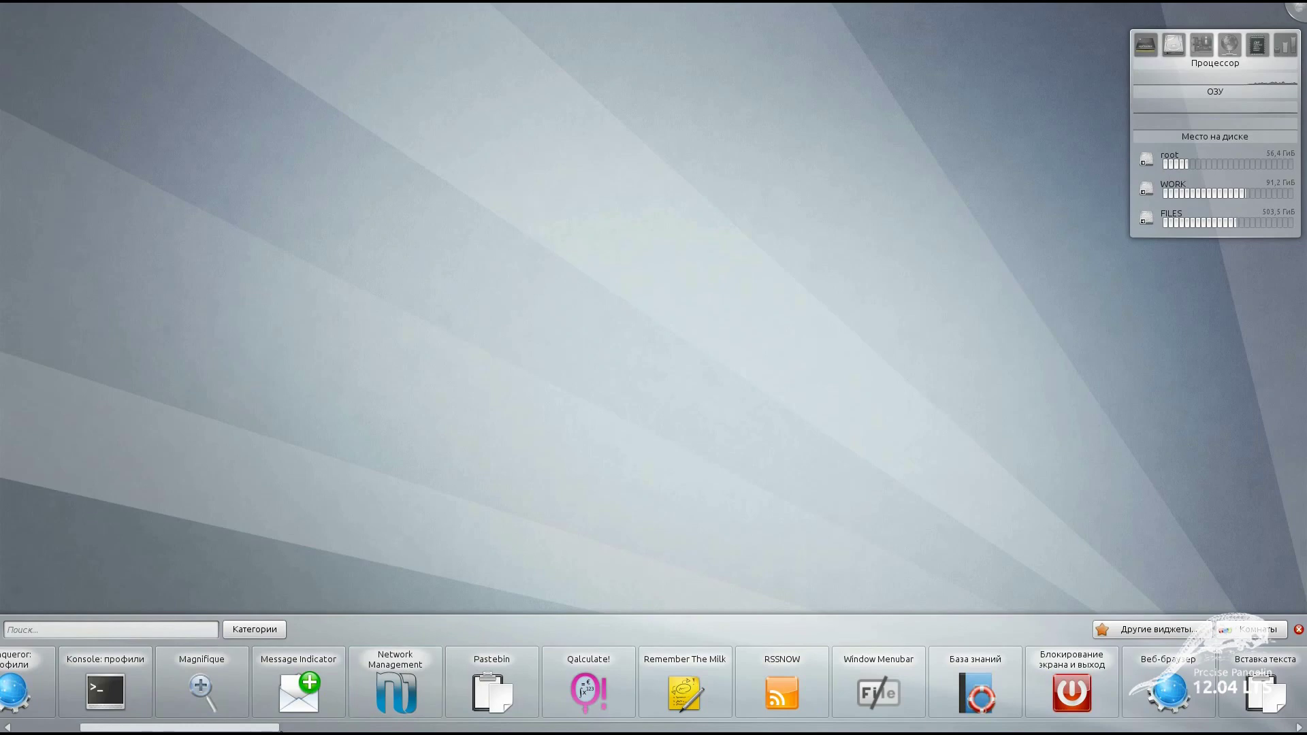
drag(268, 730, 314, 730)
drag(392, 689, 50, 80)
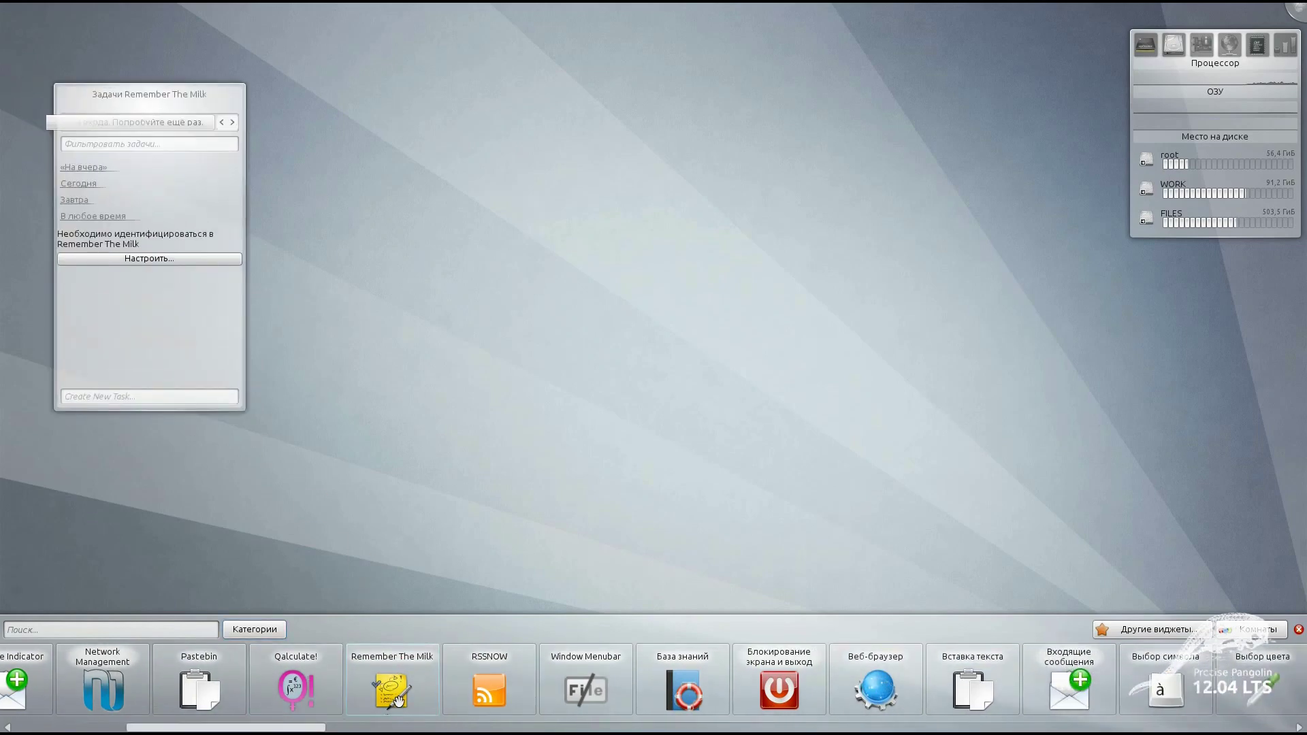
Add the color picker (Выбор цвета), Глазки and Доска widgets to the upper middle of the desktop.
drag(300, 729, 449, 727)
drag(340, 680, 489, 259)
drag(462, 701, 365, 167)
drag(688, 684, 664, 178)
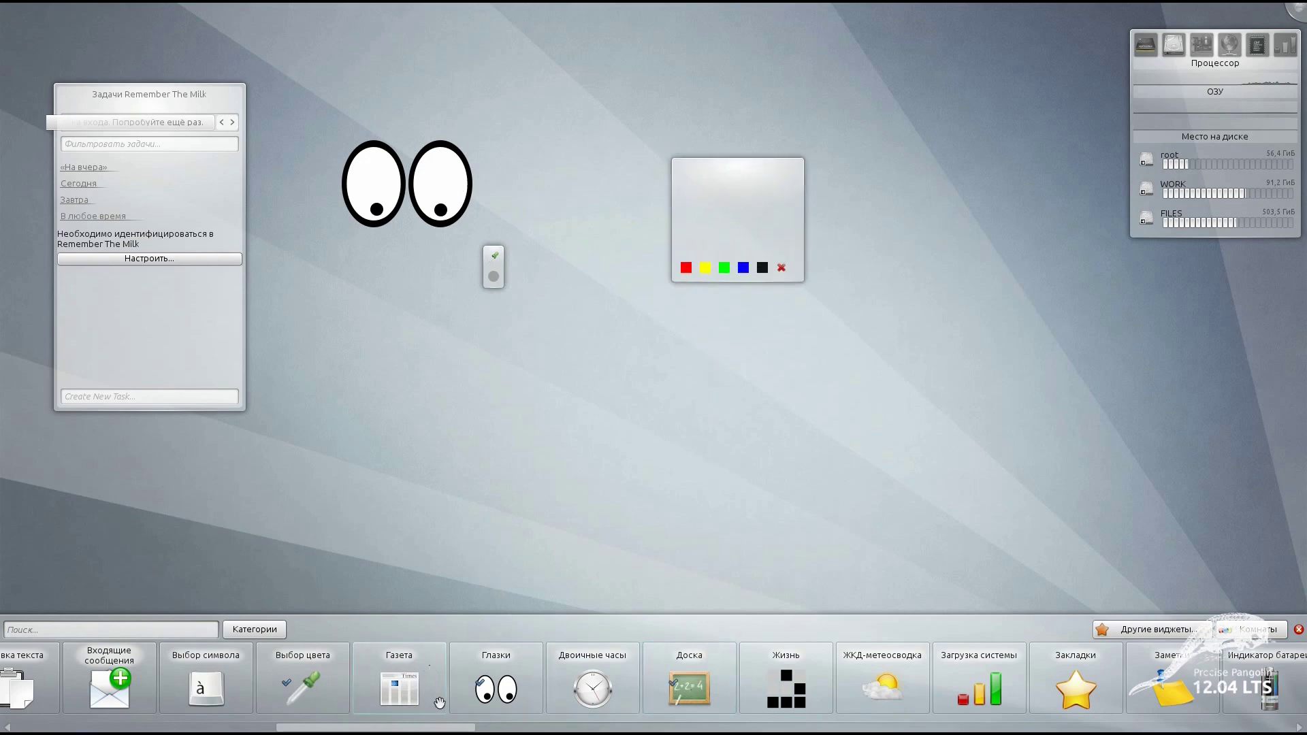
Add a Заметки note beside the board and the Использование памяти widget below the eyes.
drag(447, 726, 554, 723)
drag(485, 688, 928, 44)
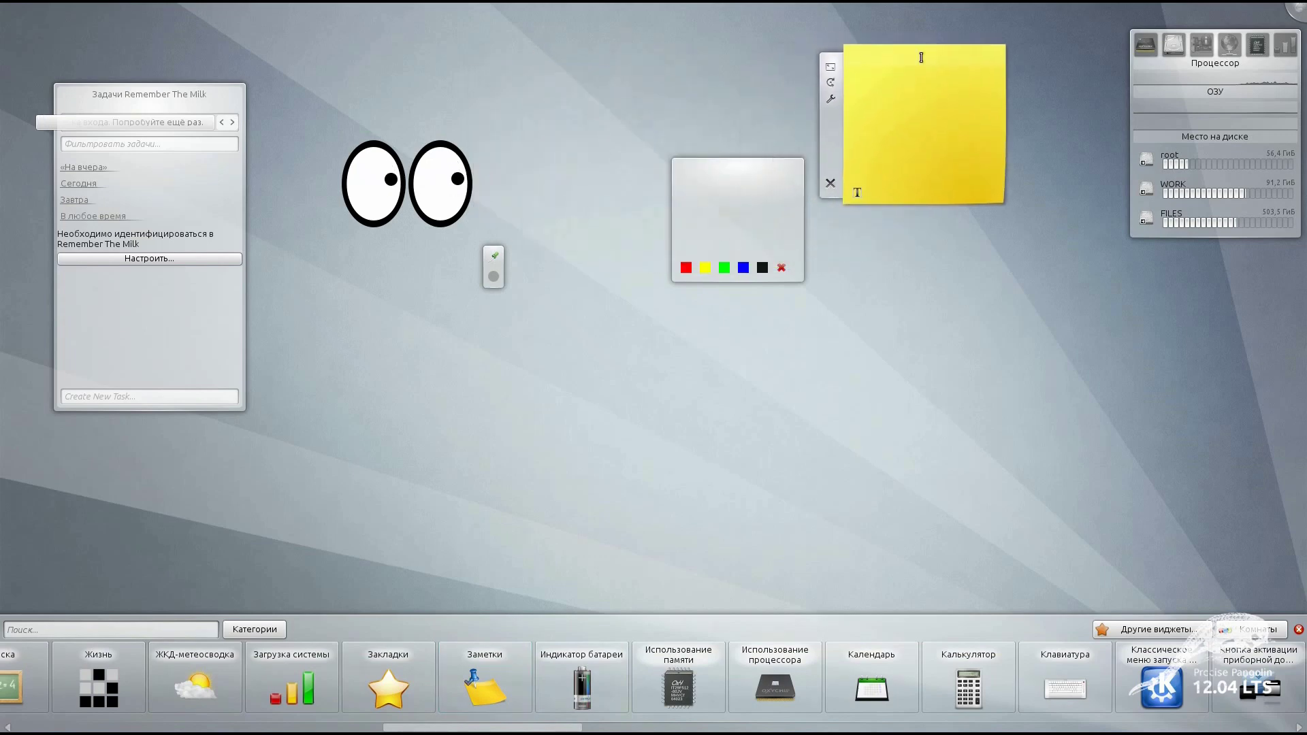
drag(680, 657, 344, 392)
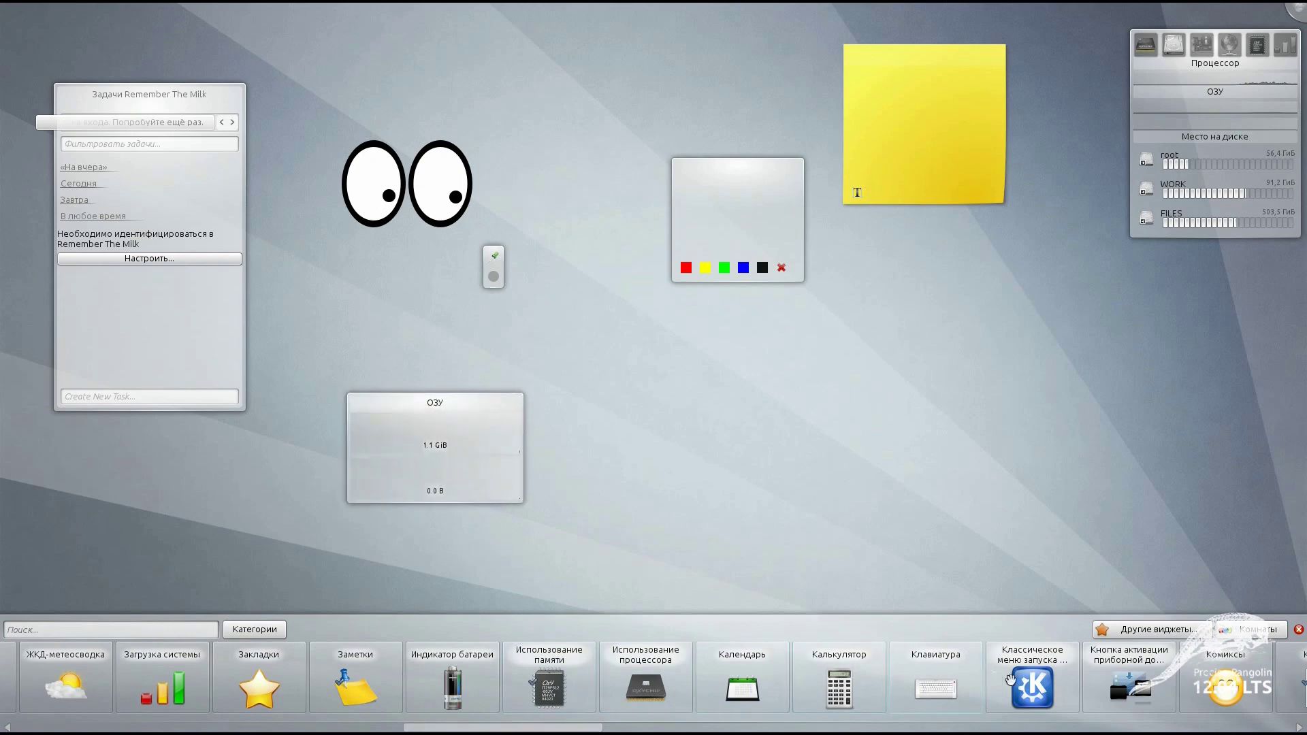
Add the classic application launcher widget to the desktop, try it out and remove it.
drag(1035, 691, 1036, 483)
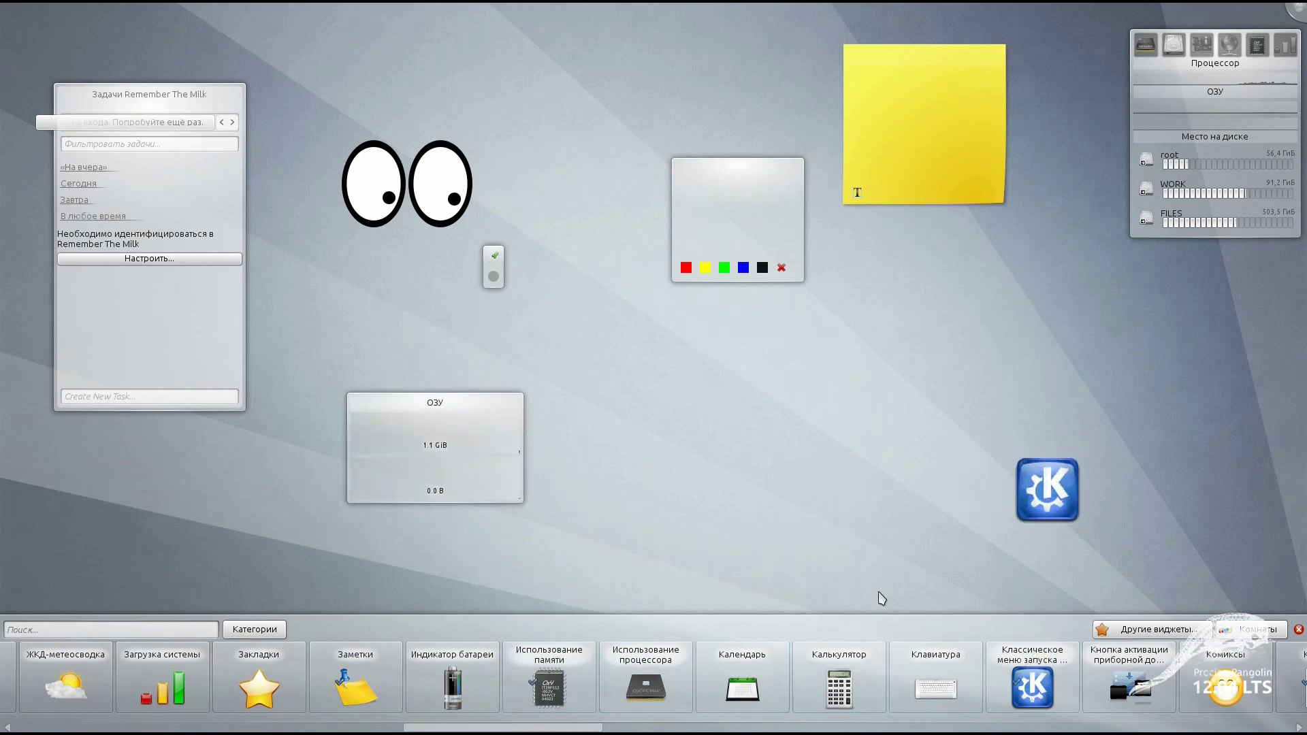
click(1026, 499)
click(1026, 499)
click(1026, 499)
click(1026, 499)
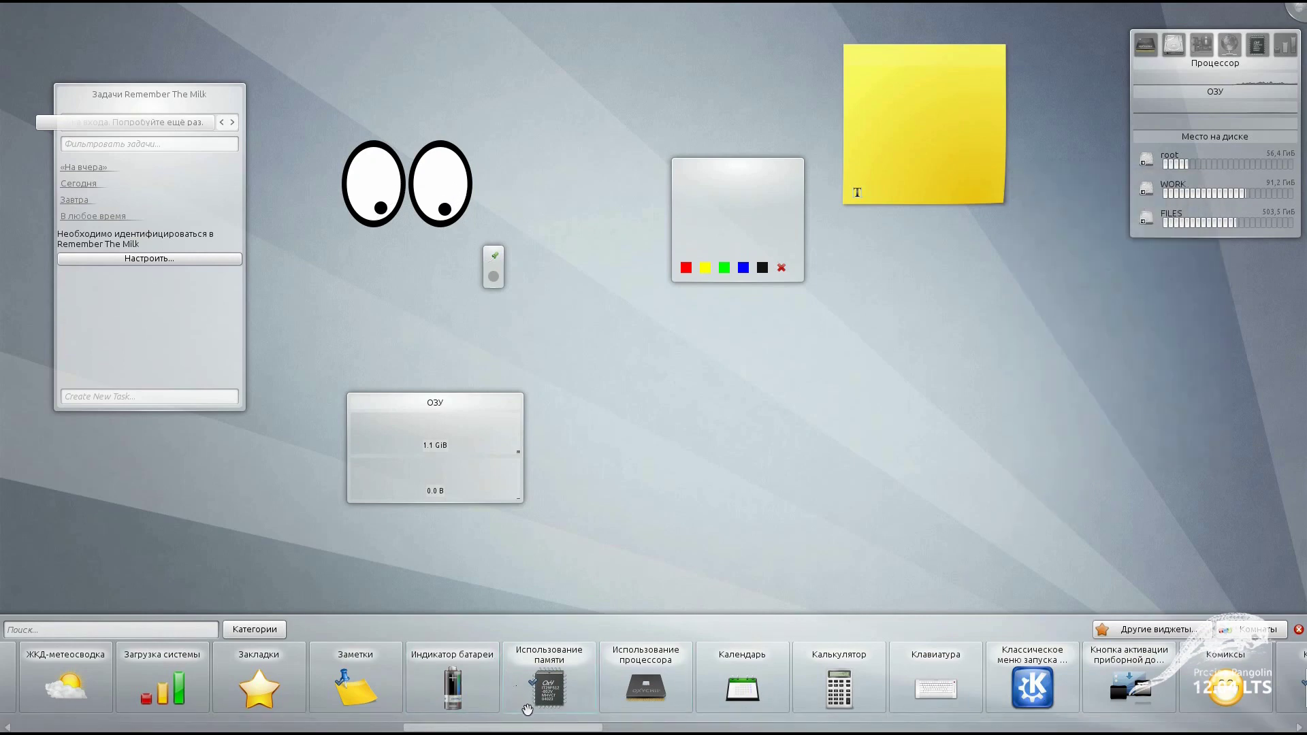
Place the Оставить заметку widget with the text "ghd", and remove both yellow note widgets.
drag(539, 726, 778, 716)
drag(841, 682, 867, 387)
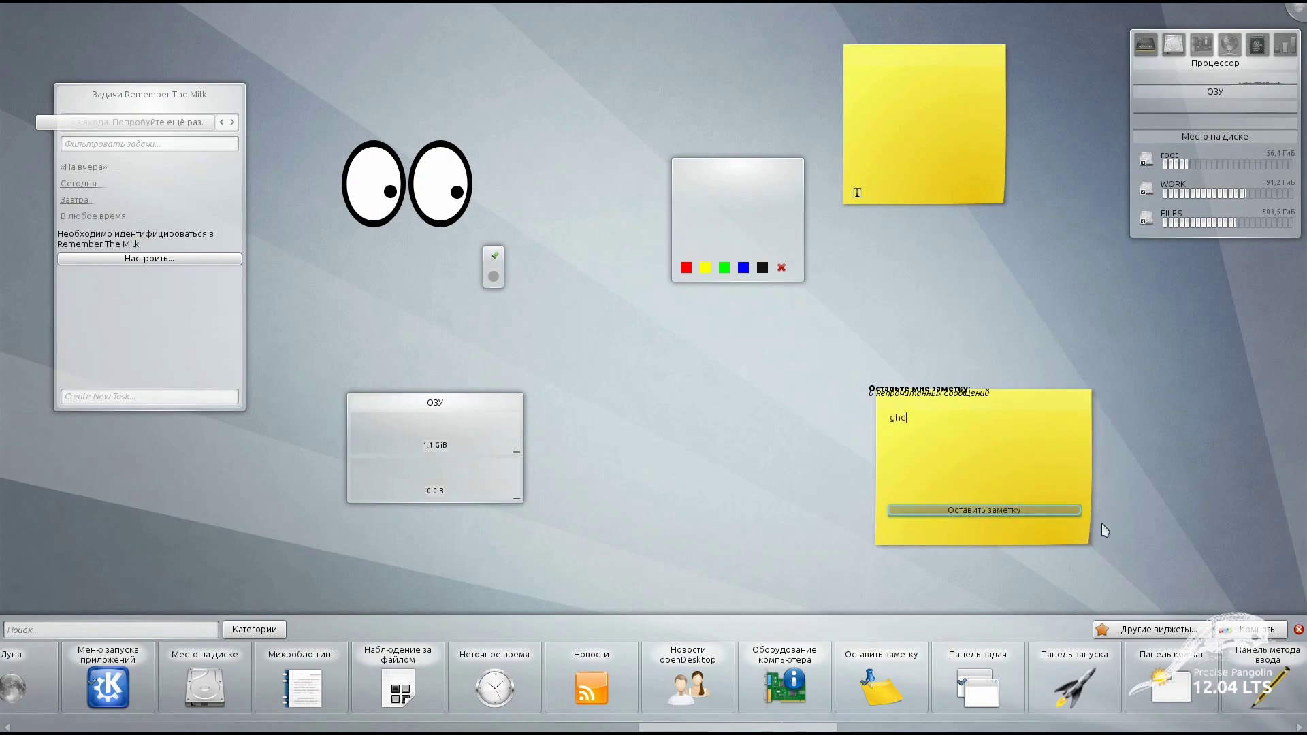
click(1105, 529)
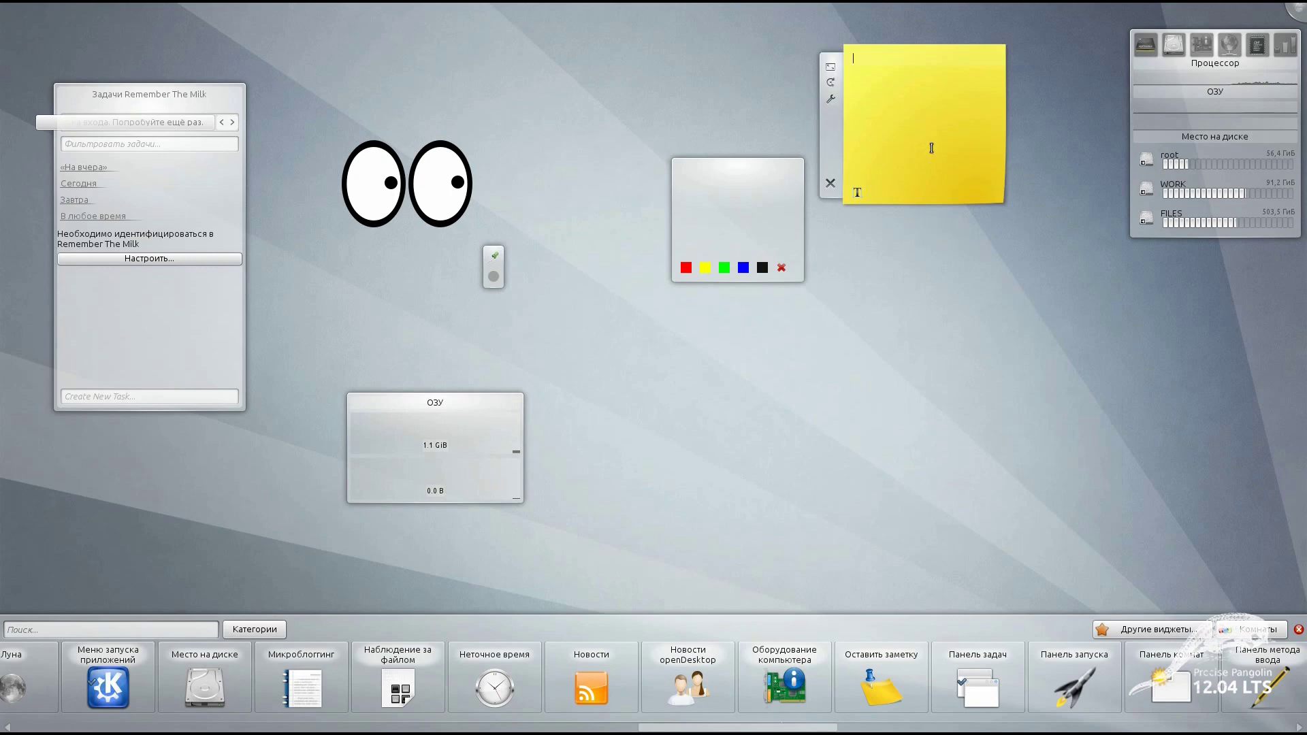
click(831, 184)
Scribble black, green and red strokes on the Доска widget, and lock the desktop widgets.
drag(712, 215, 745, 230)
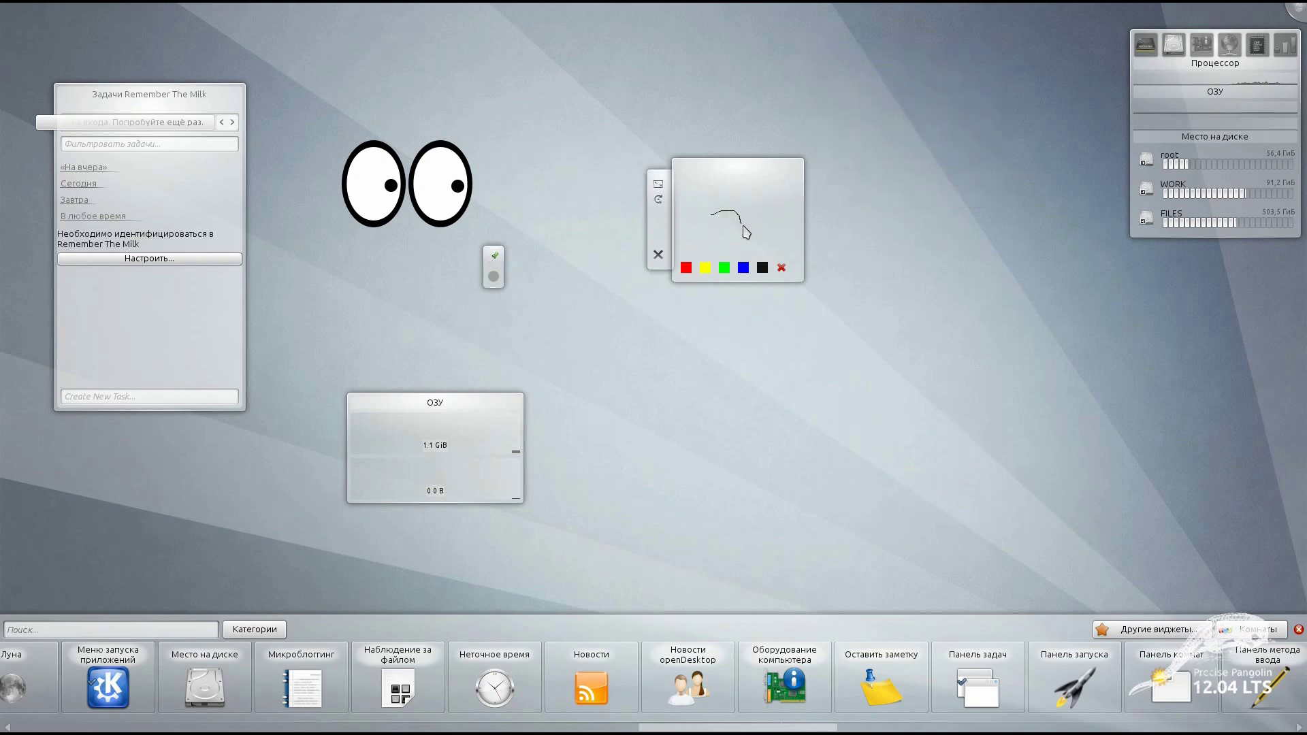
right_click(983, 289)
click(1028, 363)
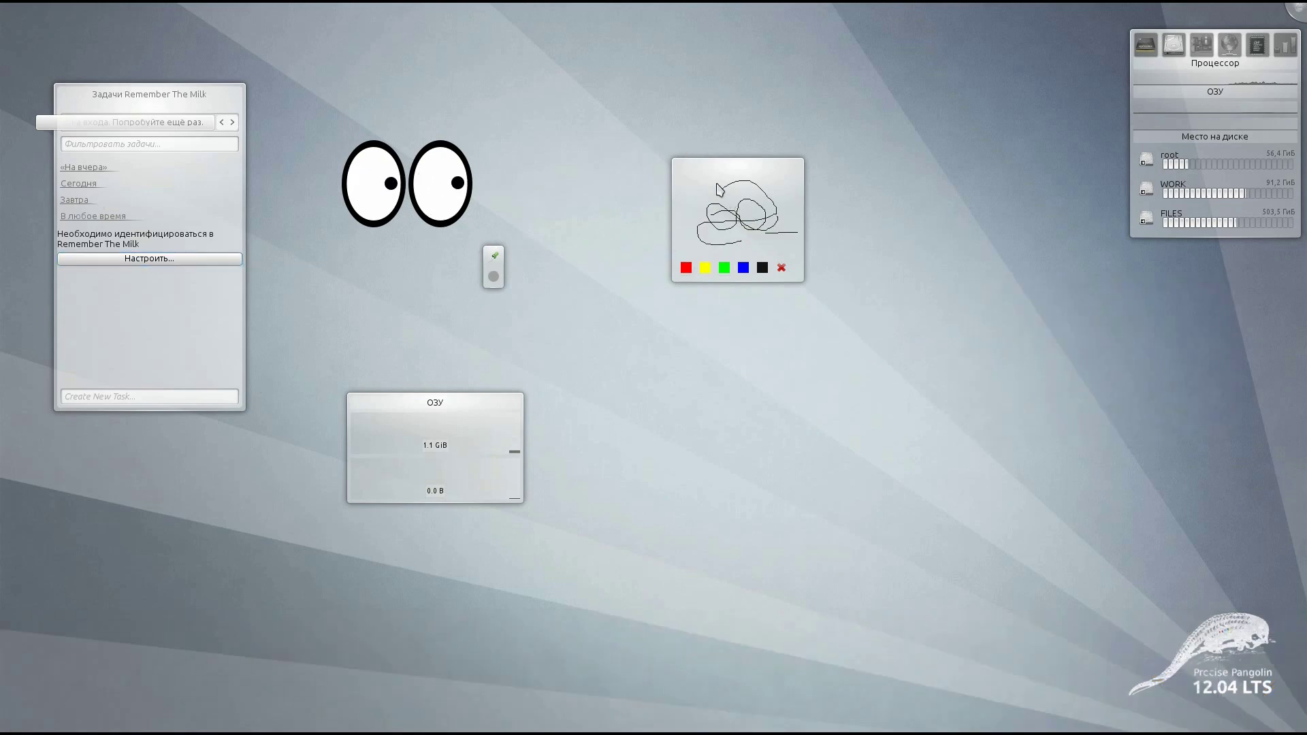
drag(725, 215, 681, 228)
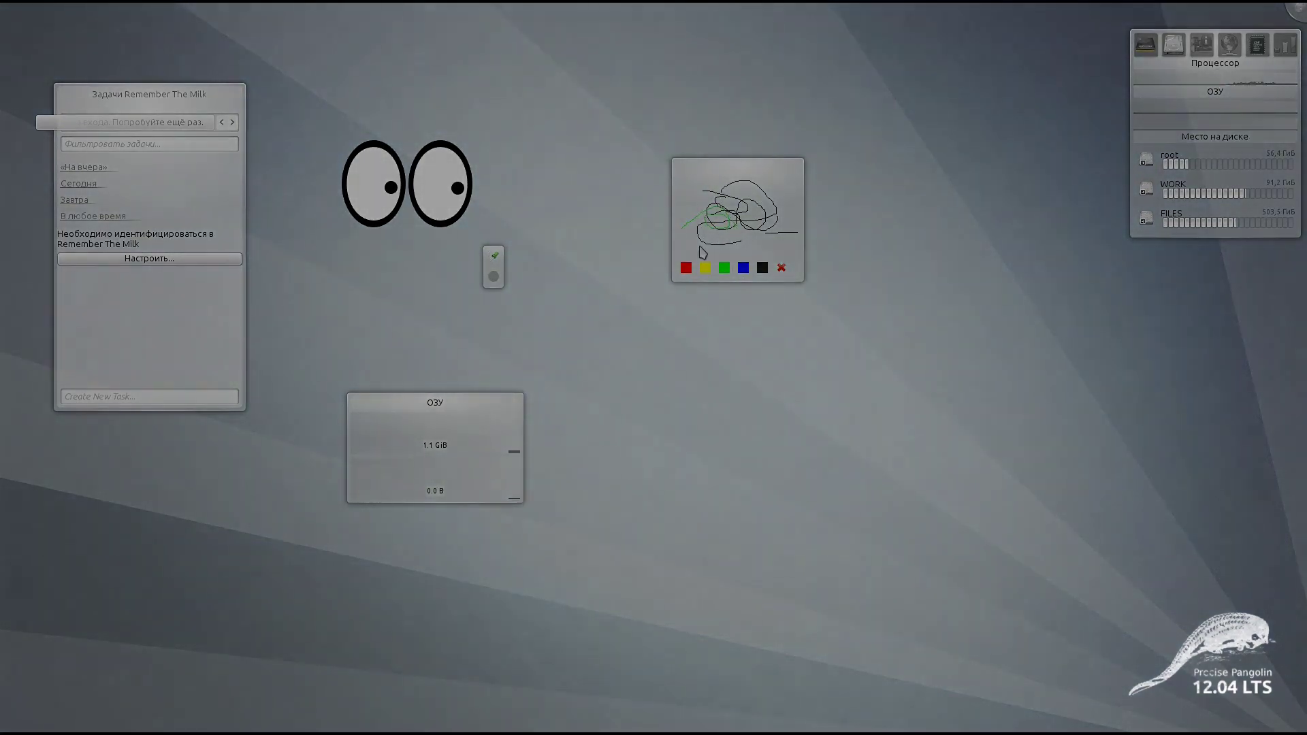
click(686, 267)
mouse_move(697, 166)
mouse_down()
mouse_move(789, 197)
mouse_move(701, 239)
mouse_up()
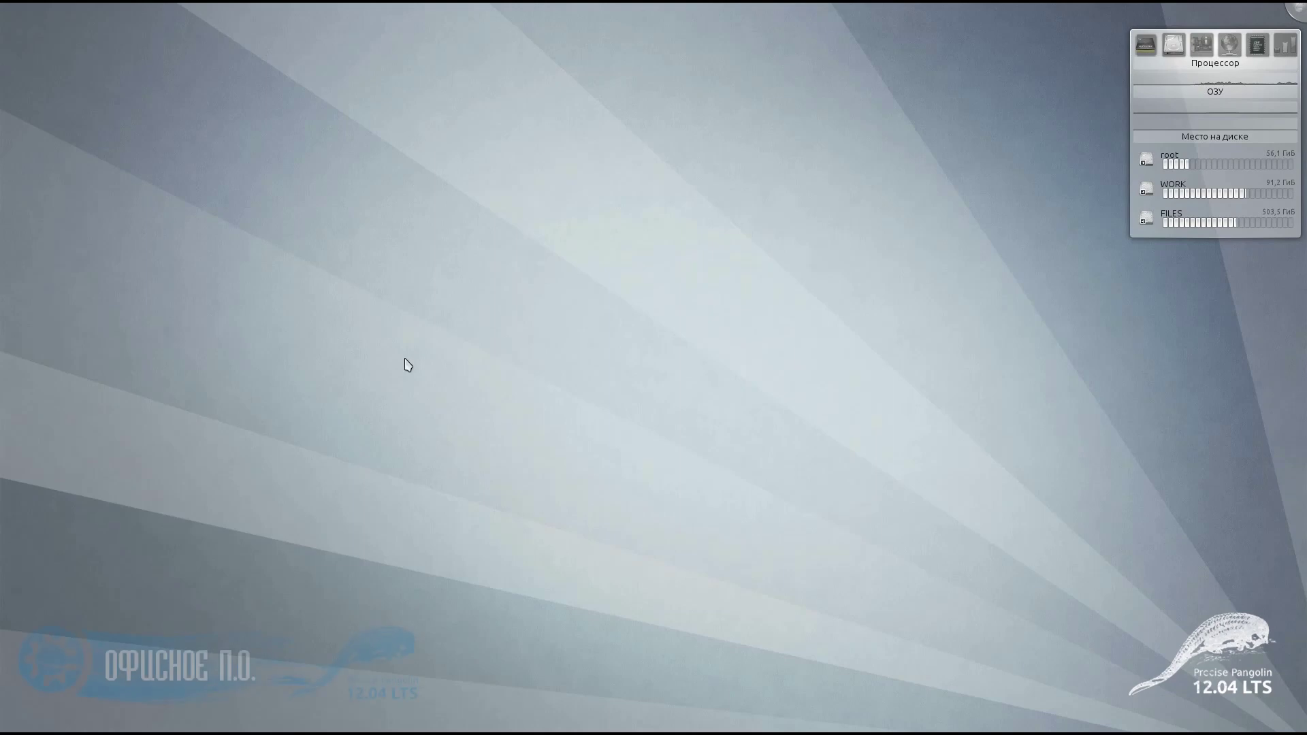
Open LibreOffice Writer, maximize its window and write "Linux kubuntu 12.04" in the blank document.
click(11, 723)
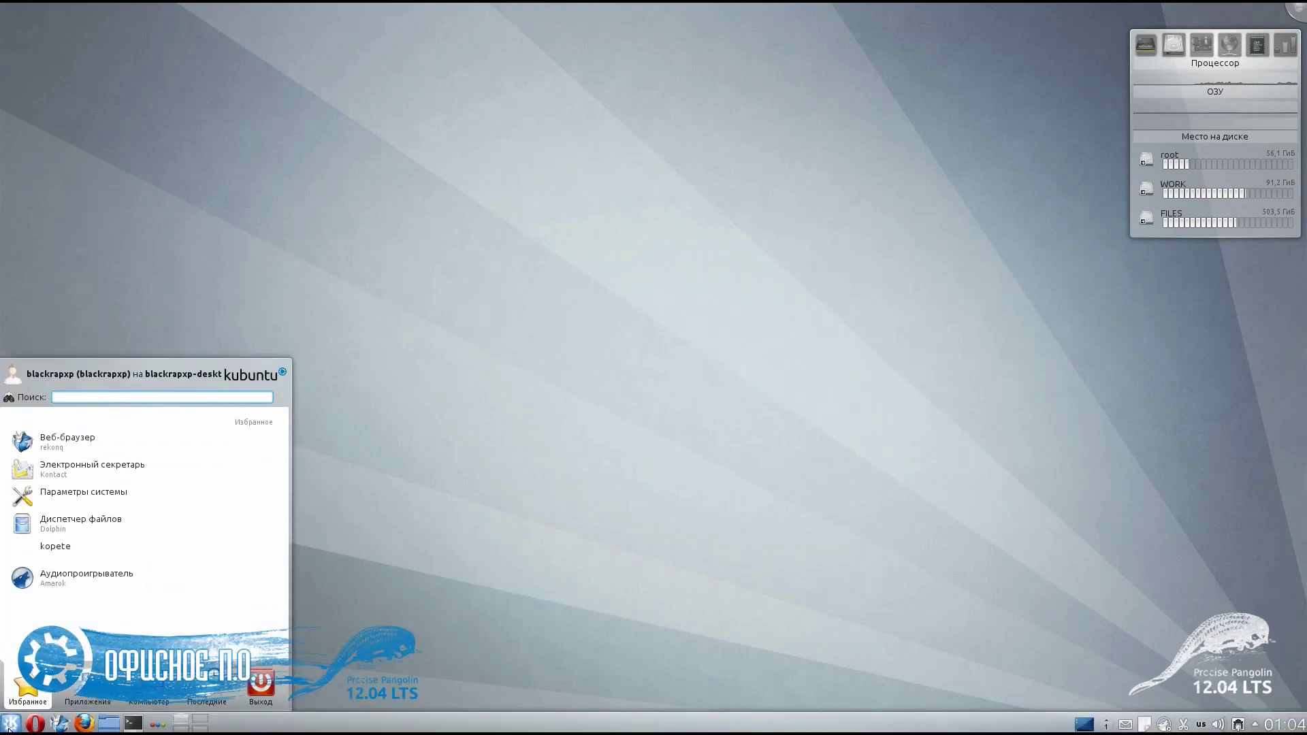
click(108, 565)
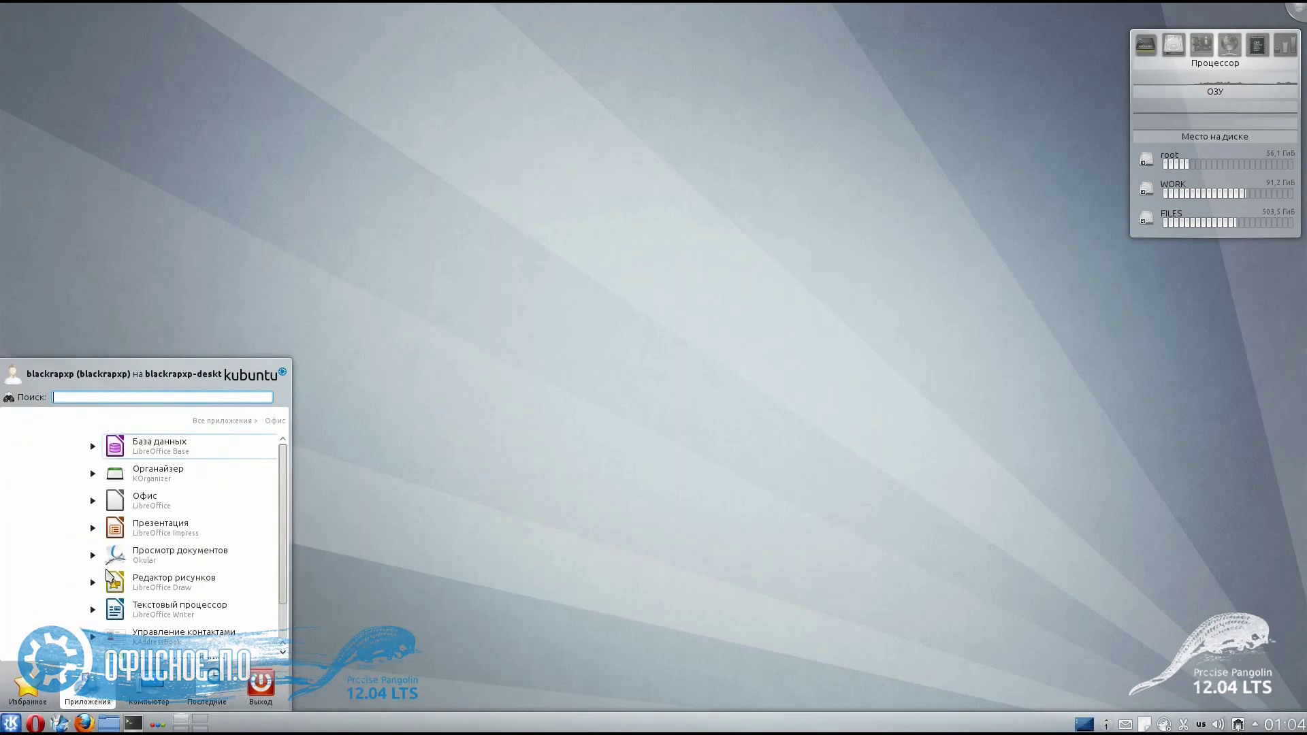
click(111, 569)
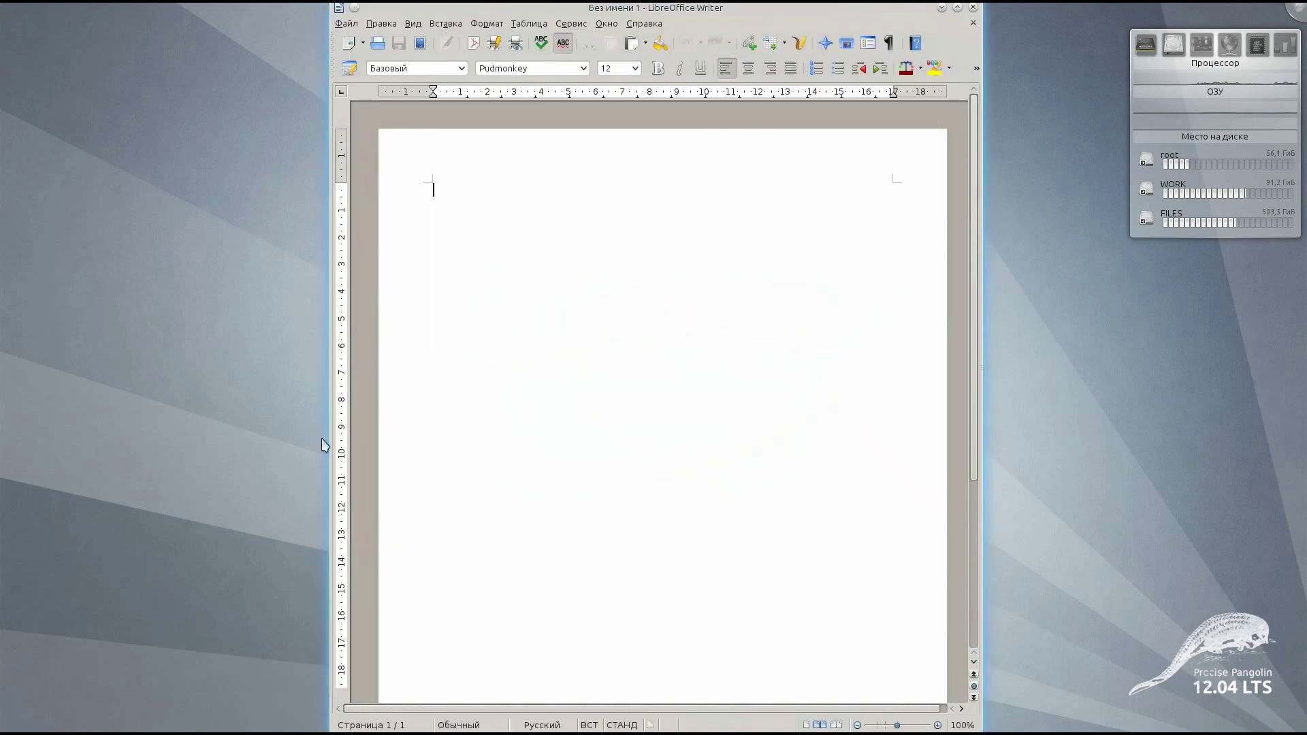
double_click(749, 9)
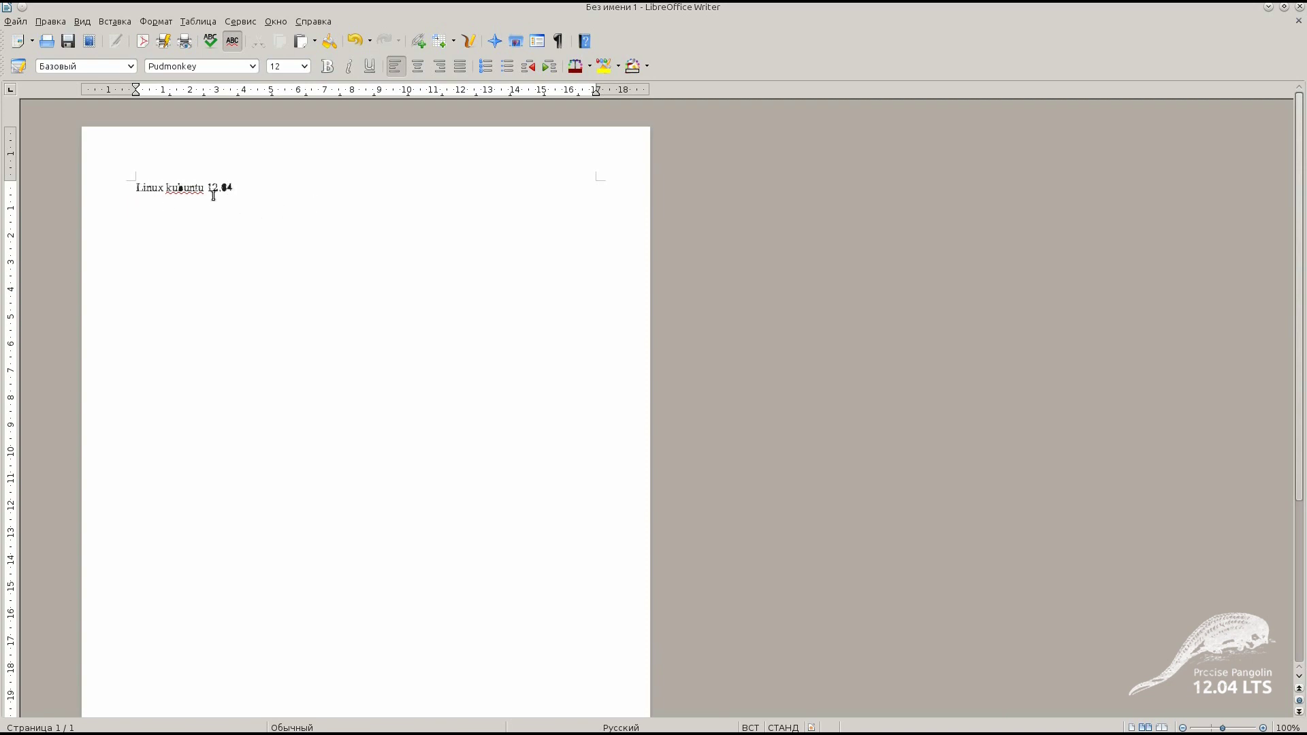
Change the font of the "Linux kubuntu 12.04" line to Rachana.
drag(252, 187, 160, 175)
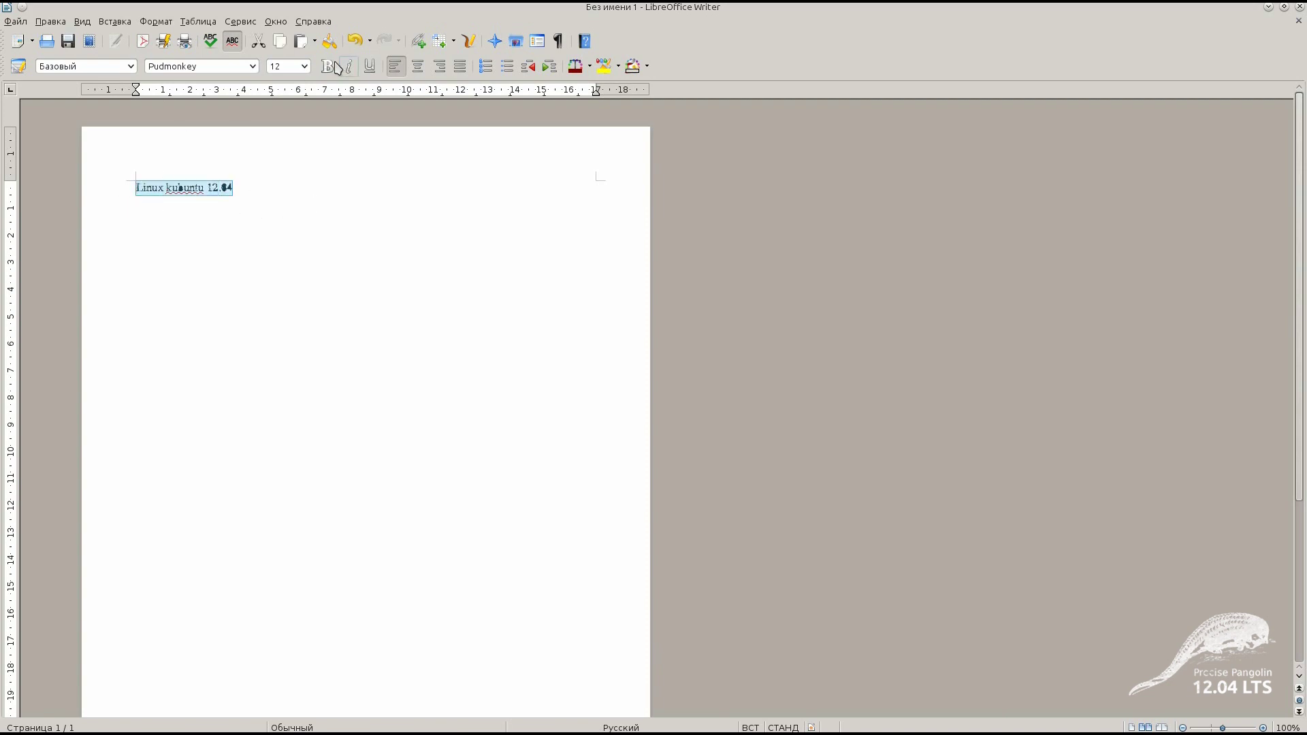
click(252, 66)
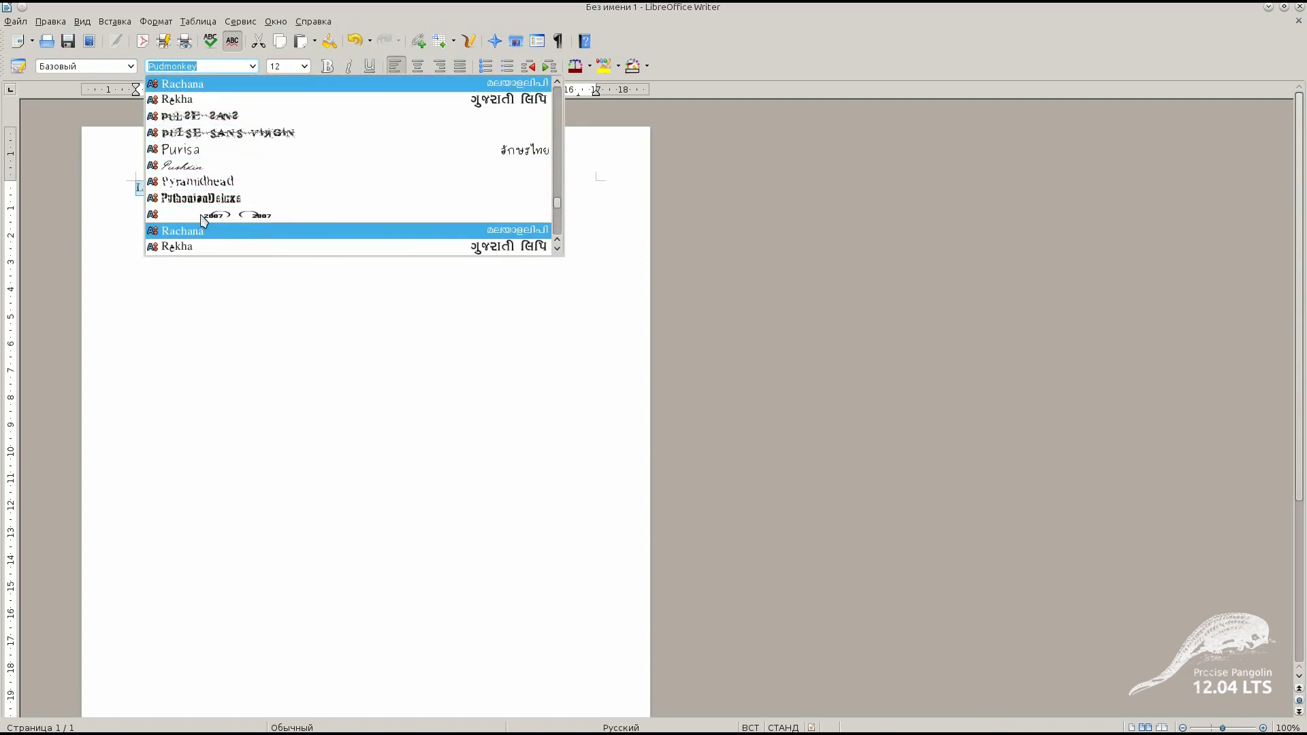
click(199, 231)
click(324, 288)
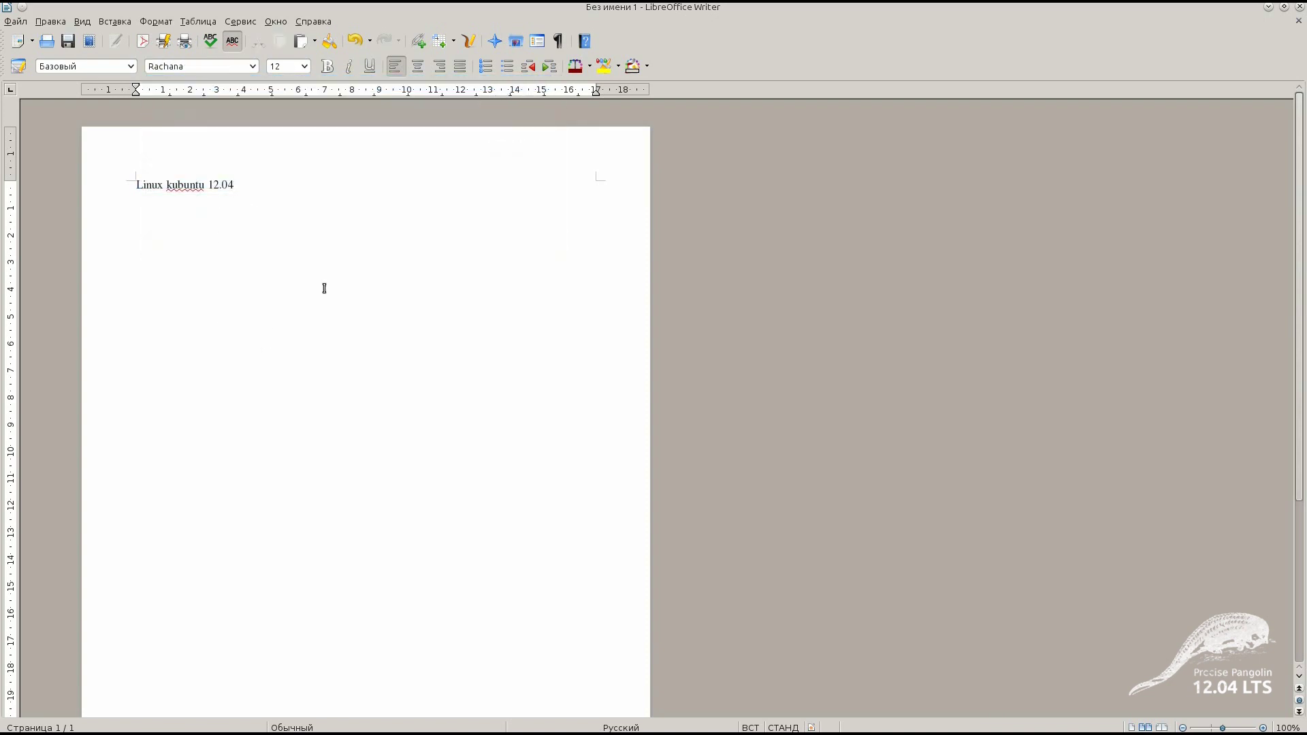
Save the document to the home folder in Microsoft Word 97/2000/XP/2003 (.doc) format, keeping that format, and close Writer.
click(15, 21)
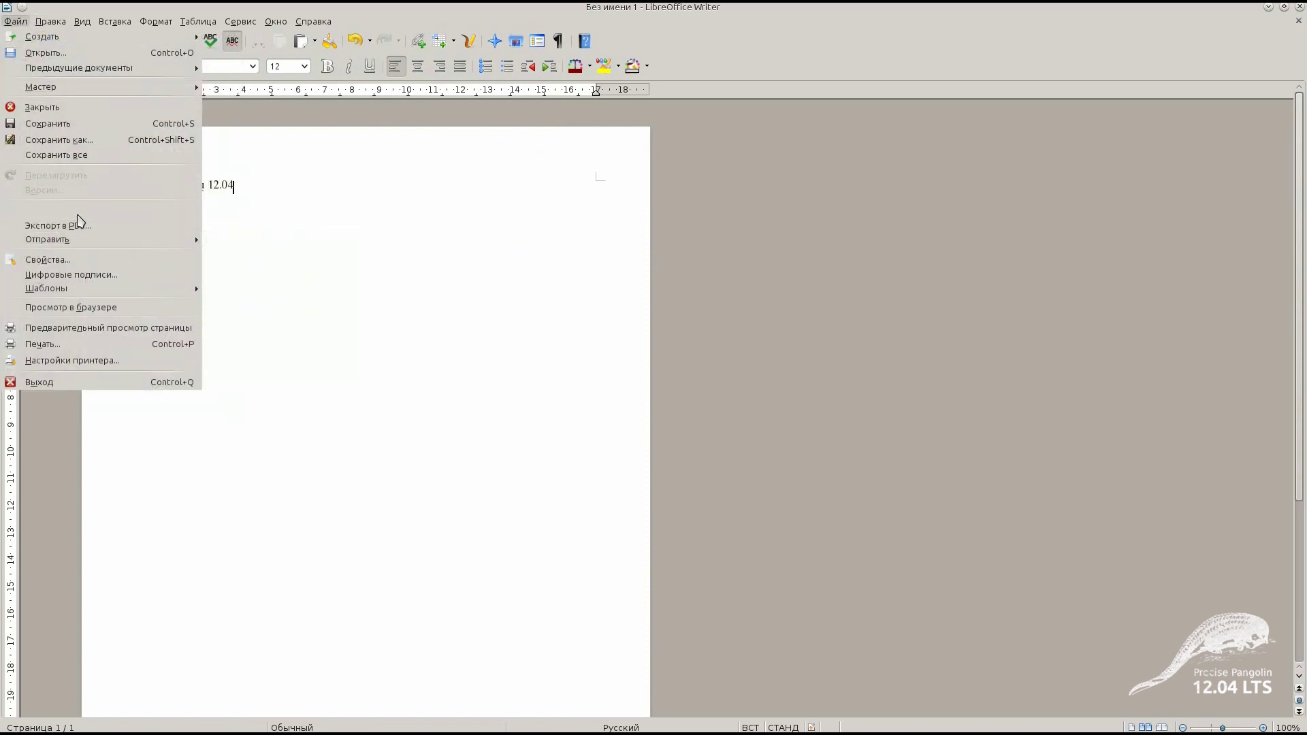
click(79, 140)
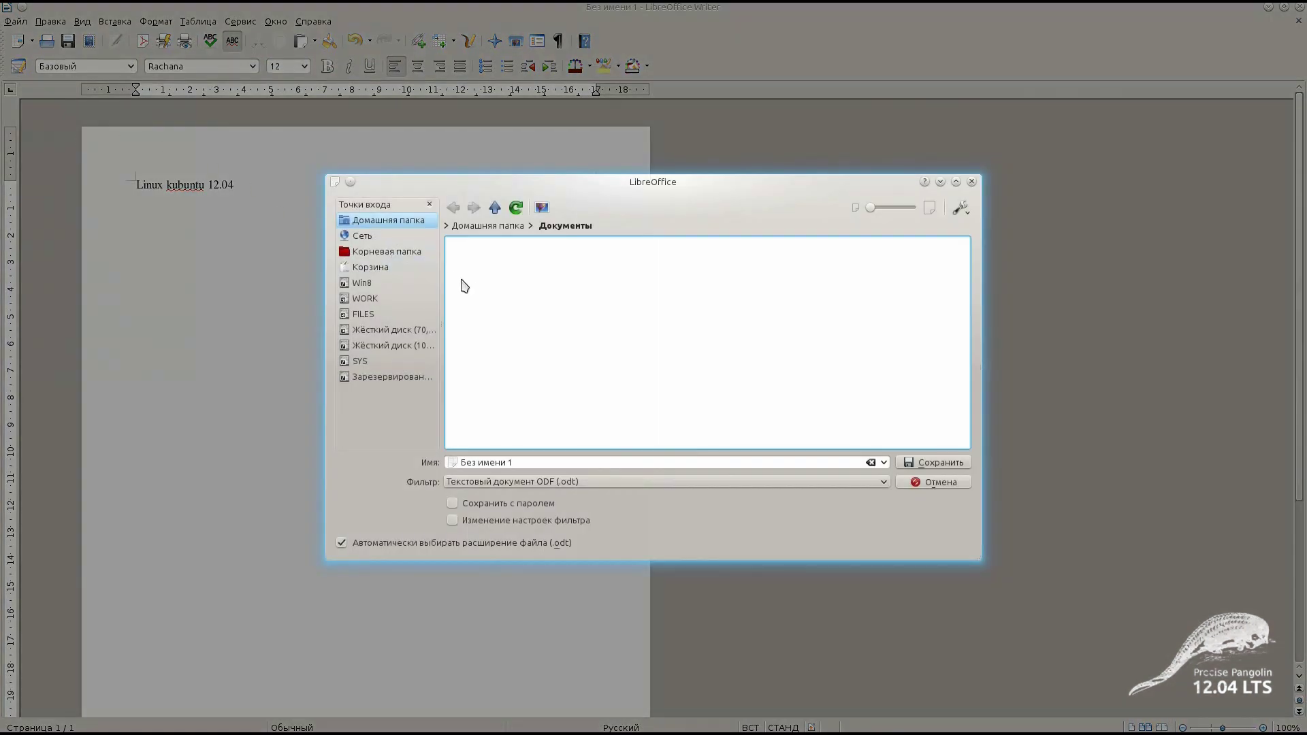
click(504, 483)
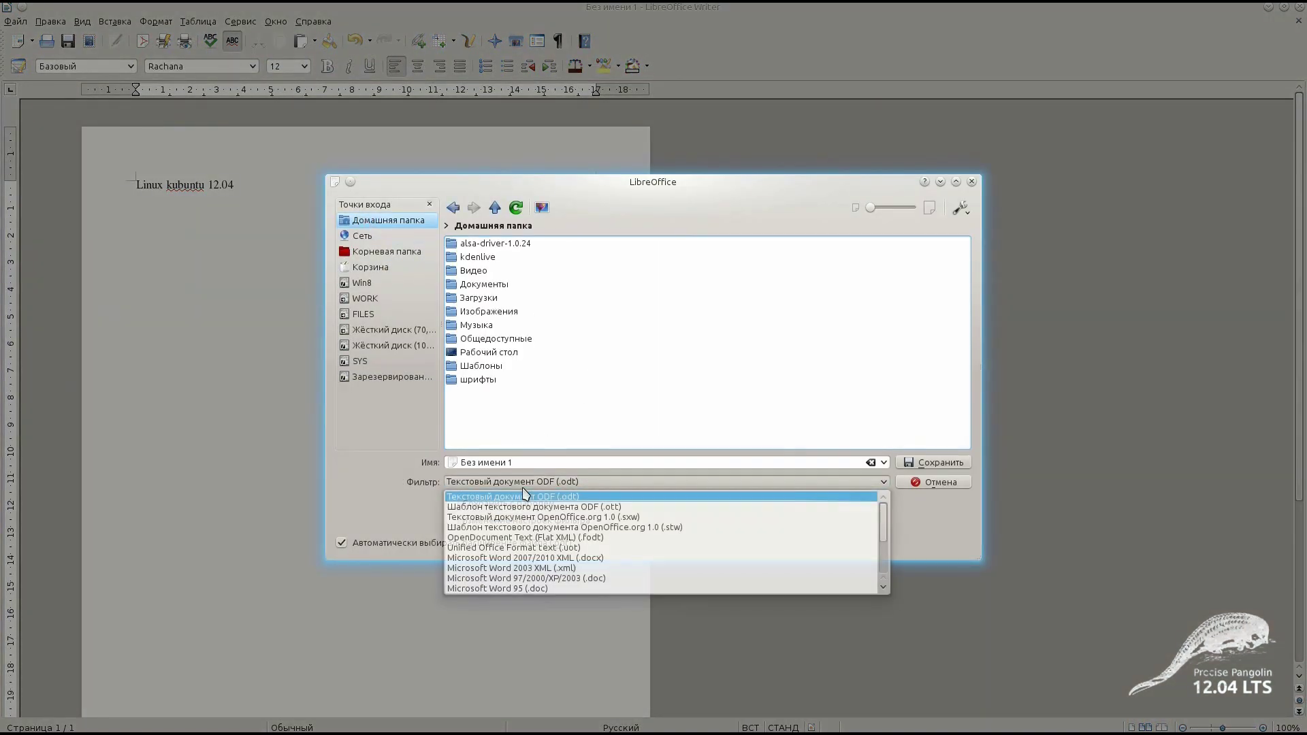
click(551, 578)
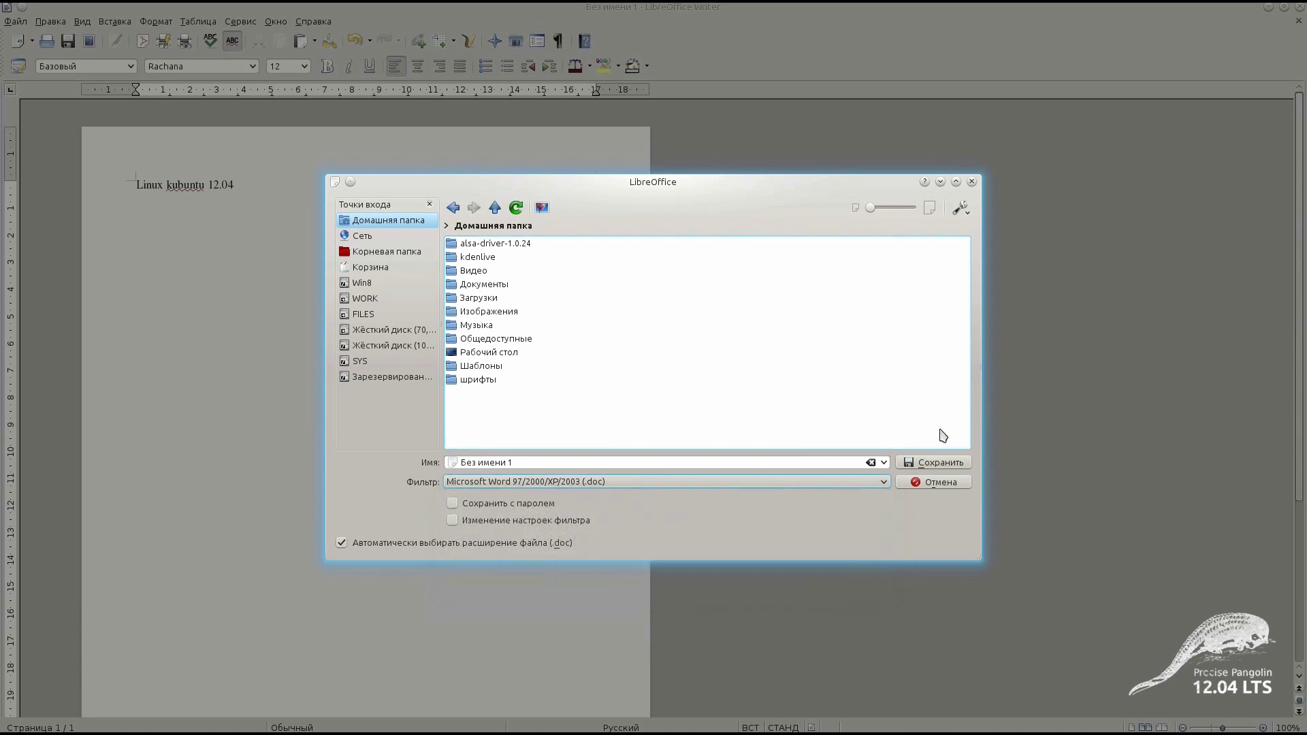
click(939, 462)
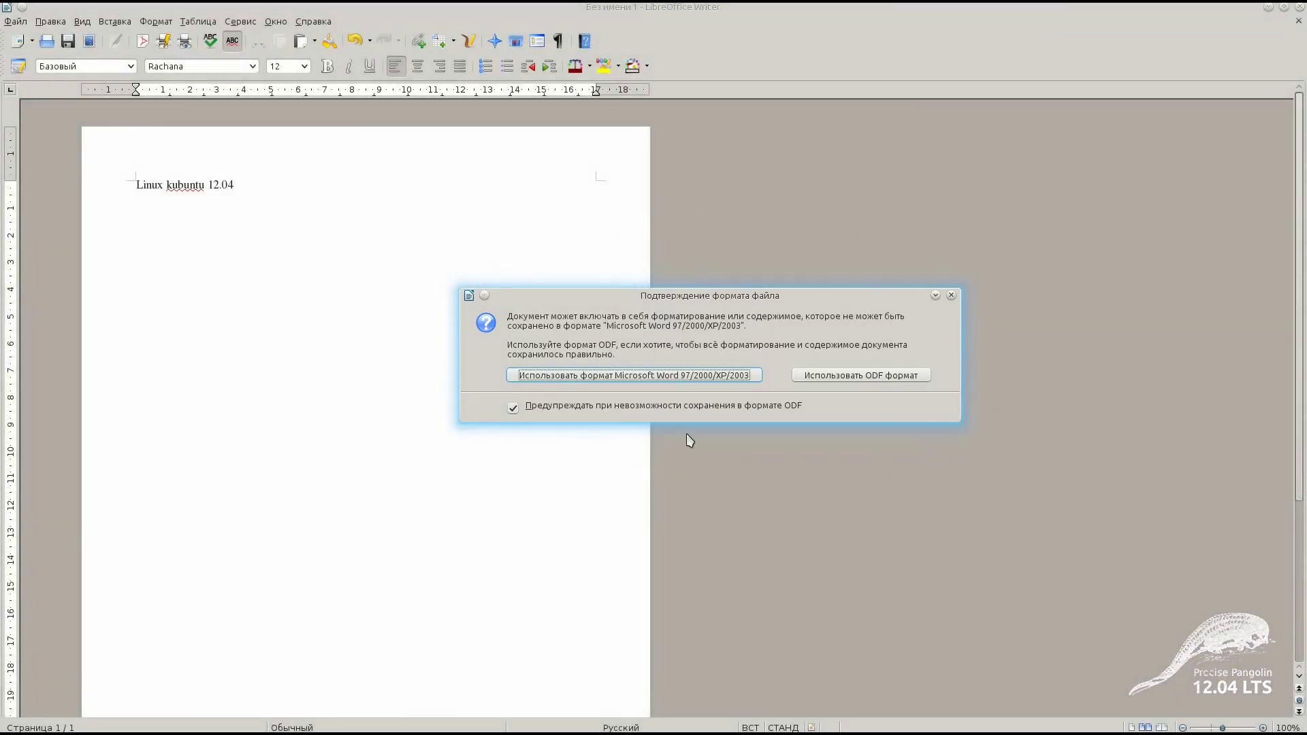
click(710, 380)
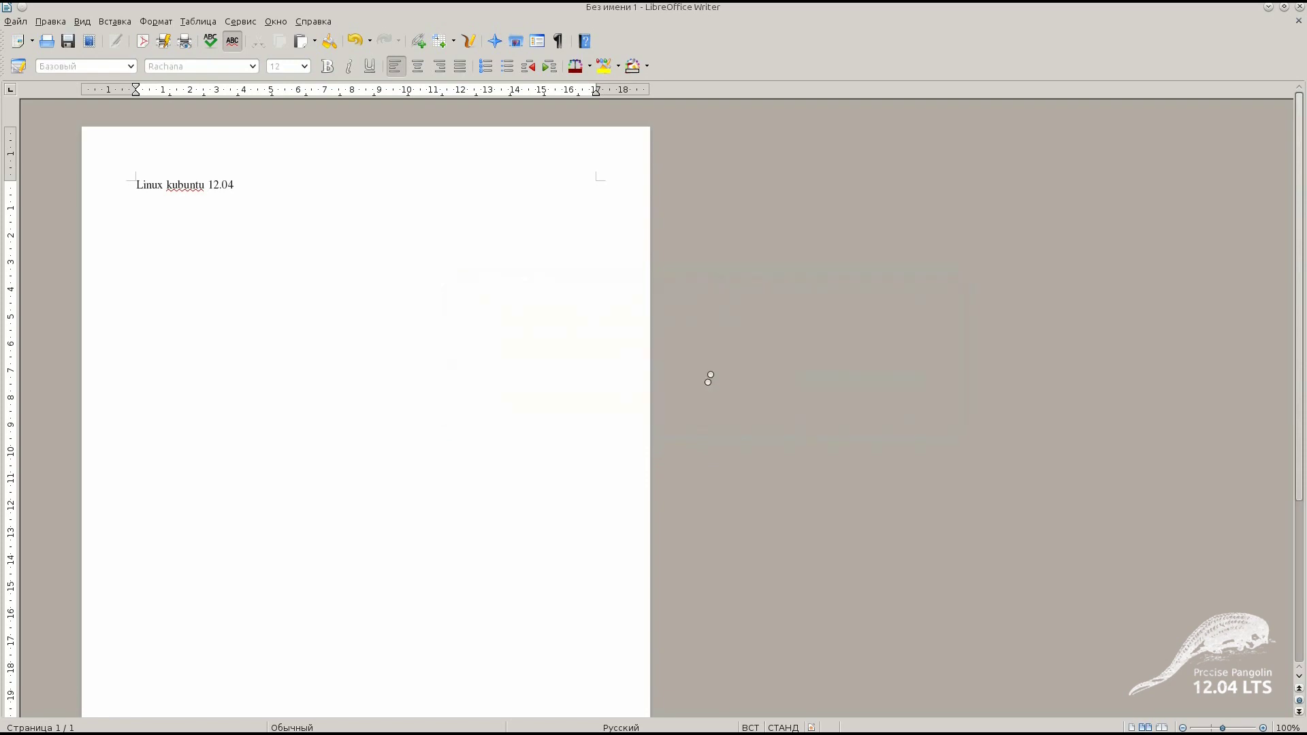
click(1299, 7)
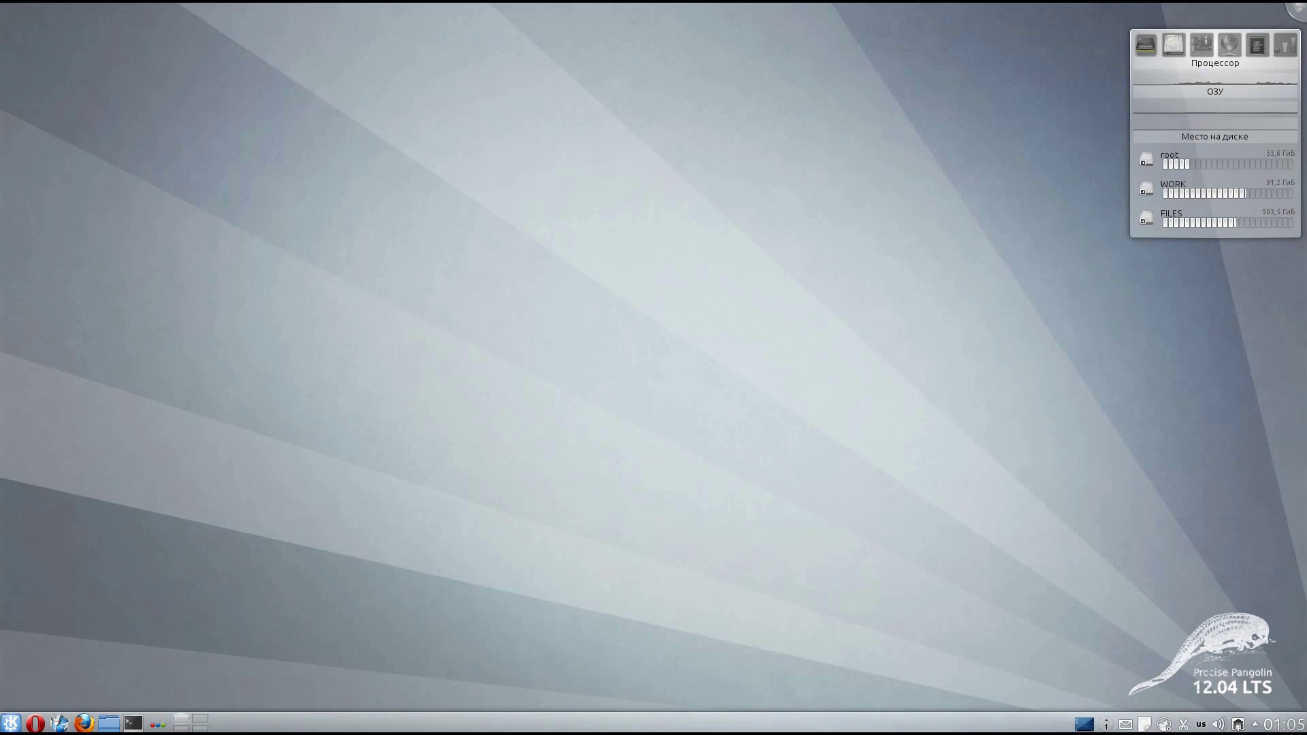
Launch the LibreOffice Calc spreadsheet from the office applications and make its window fill the screen.
click(11, 723)
click(87, 686)
click(112, 559)
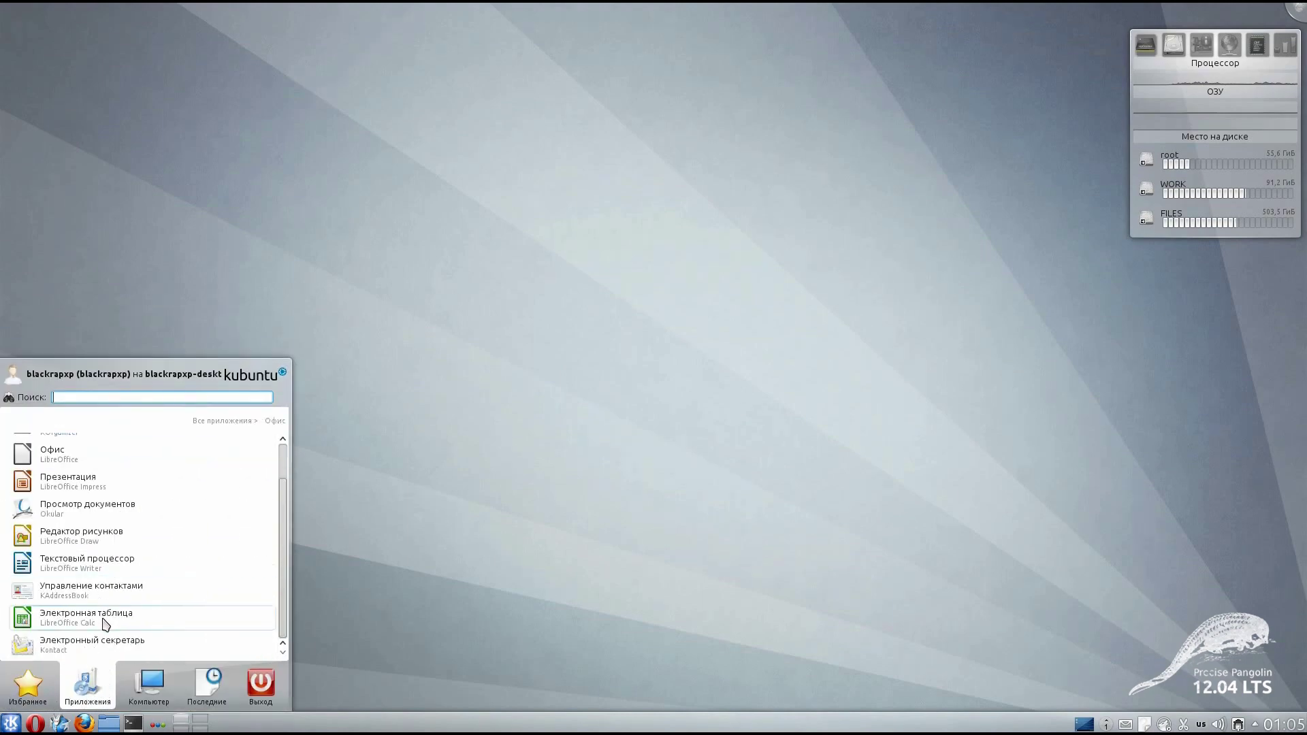
click(105, 625)
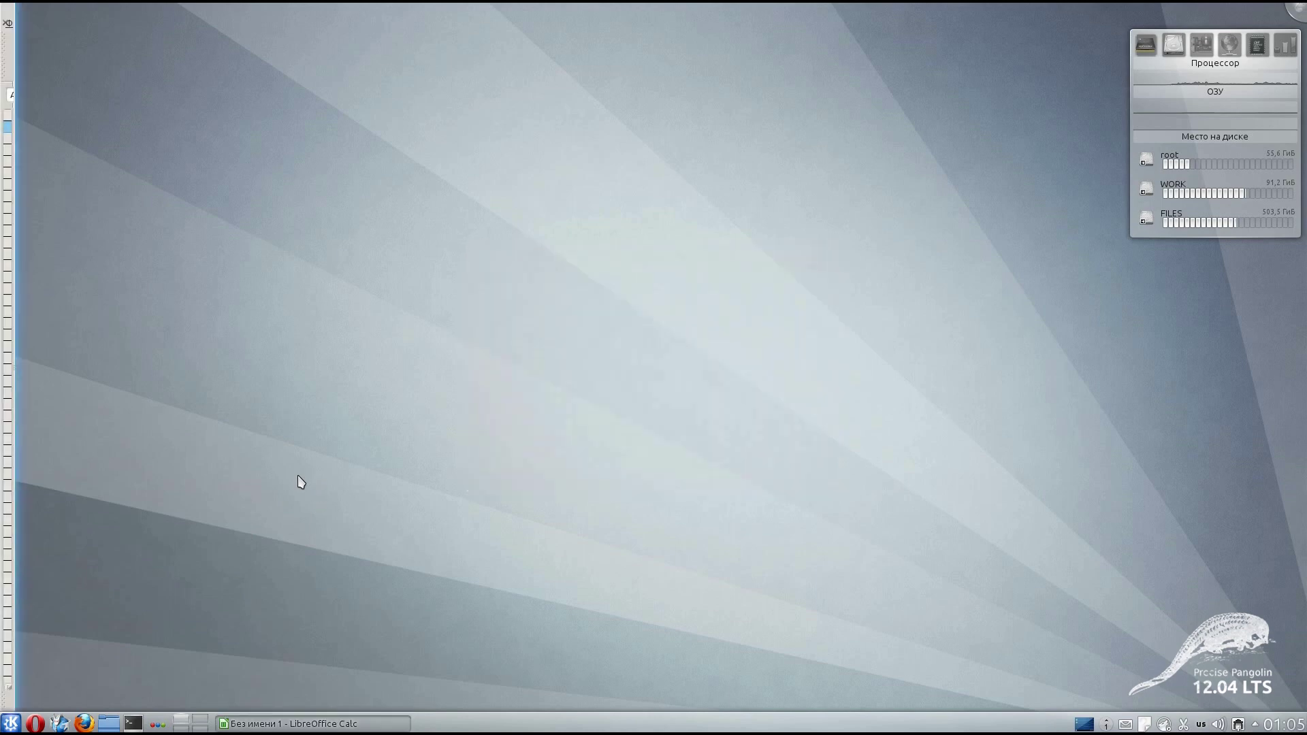
drag(7, 15, 123, 73)
Enter the numbers 15, 25 and 5698 in cells A1, A2 and A3.
scroll(388, 429, down, 1)
scroll(238, 238, up, 1)
key(ctrl+space)
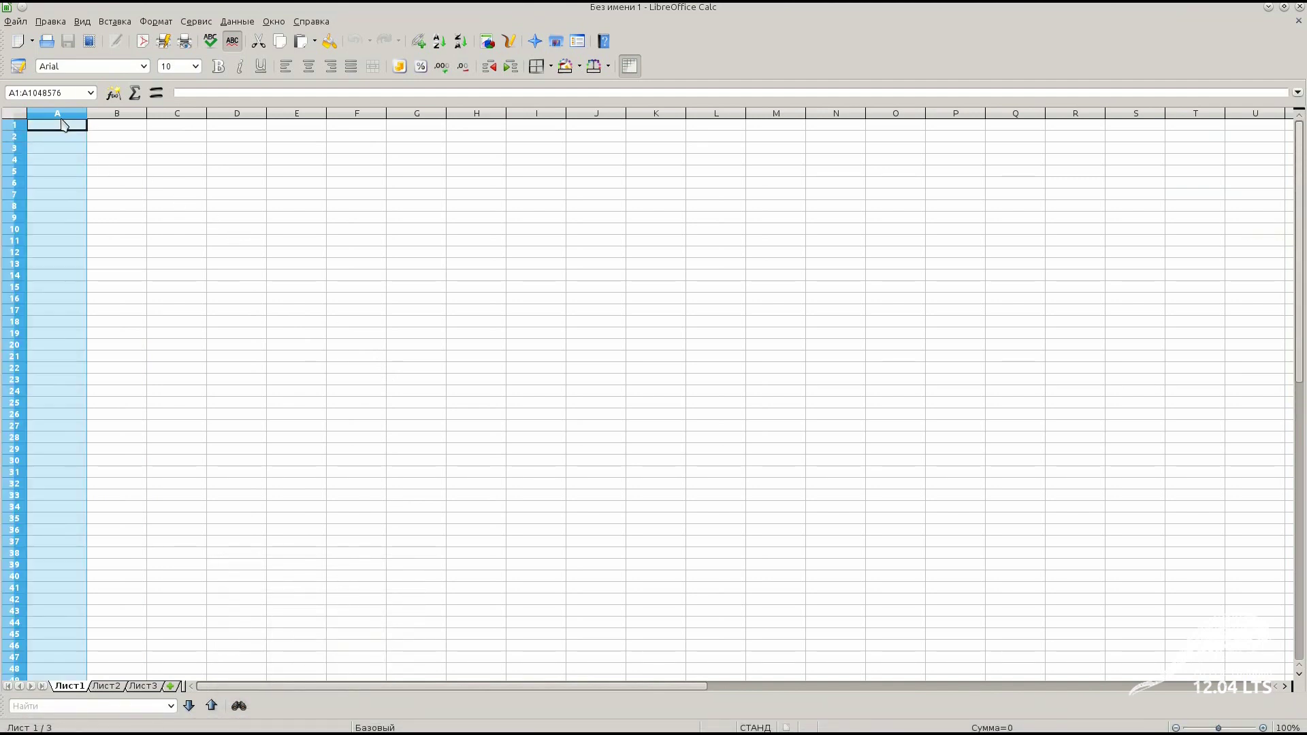
click(65, 125)
text(15)
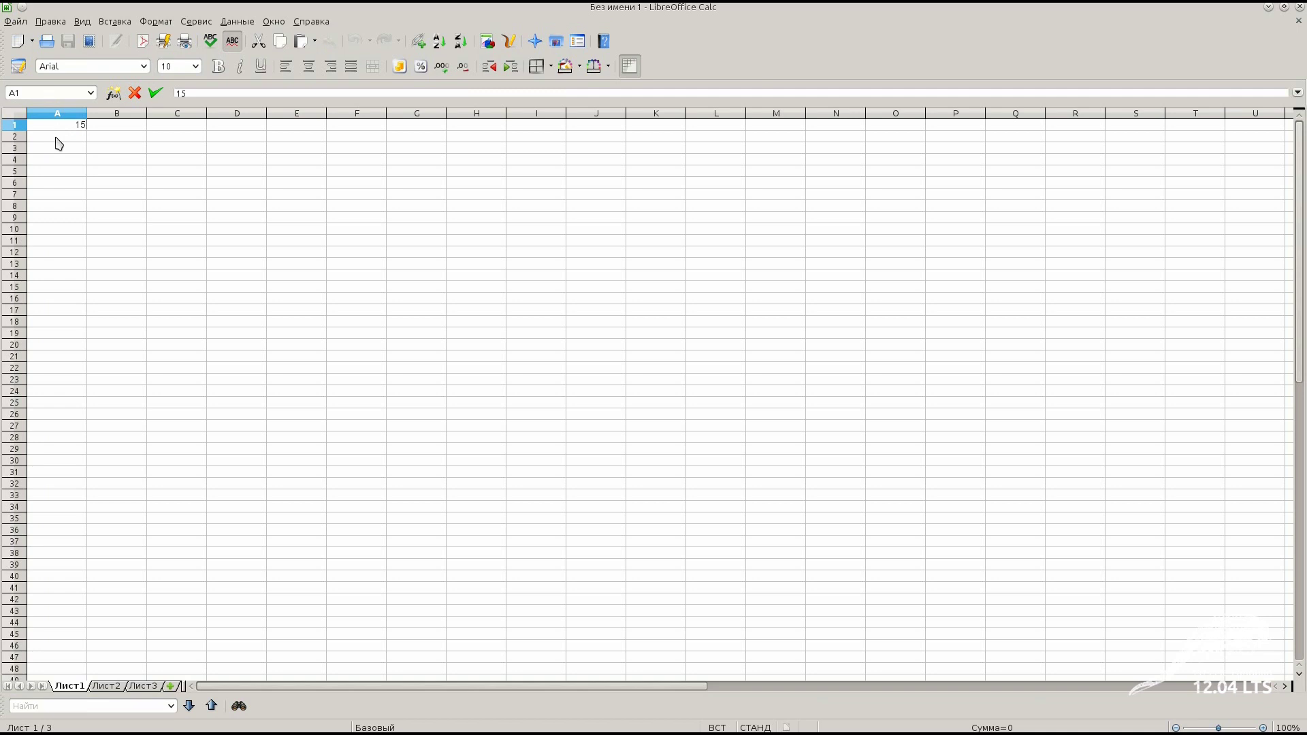
key(Return)
text(25)
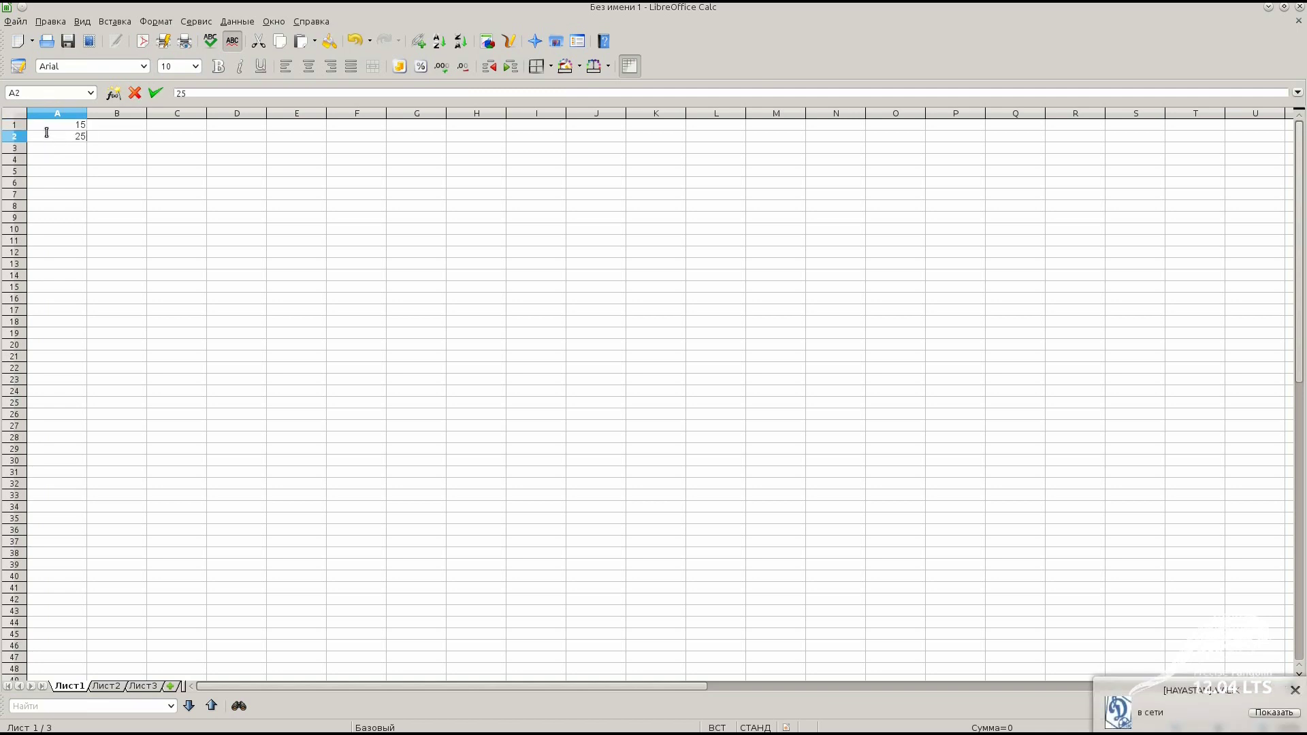
key(Return)
text(5698)
click(127, 143)
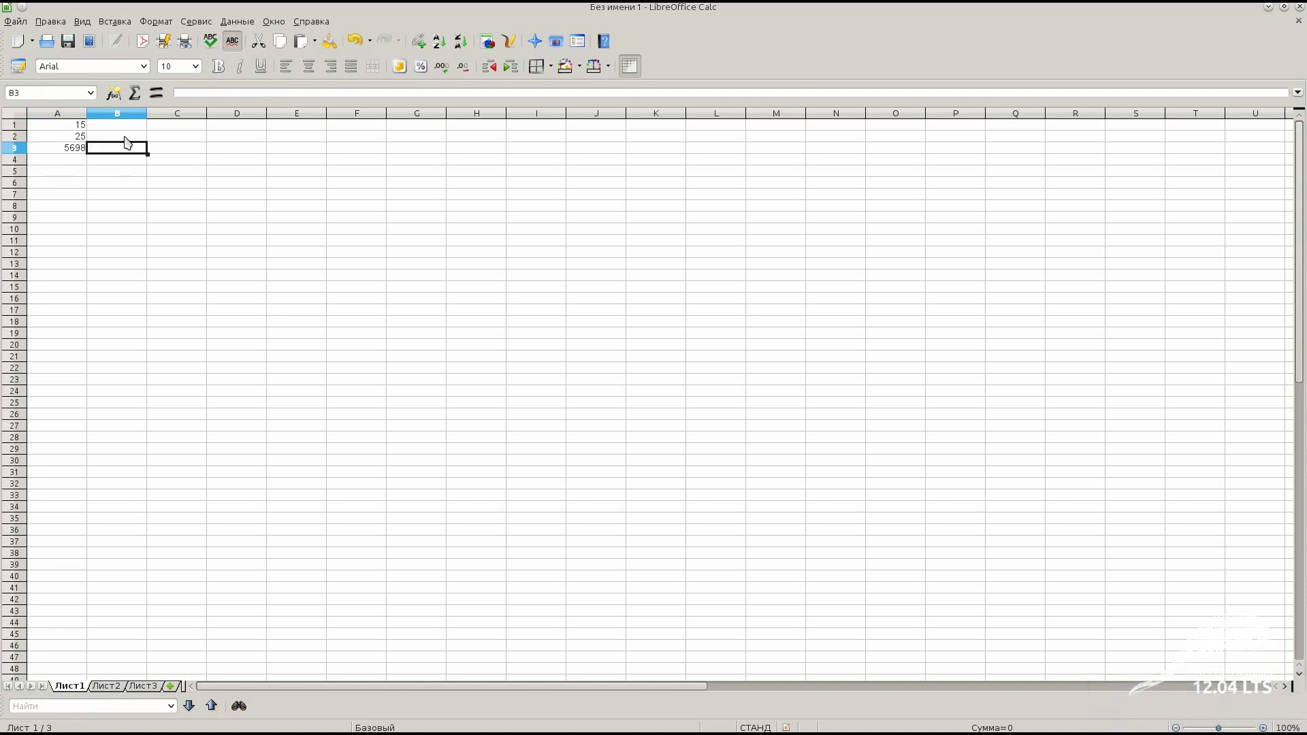
click(79, 124)
click(174, 129)
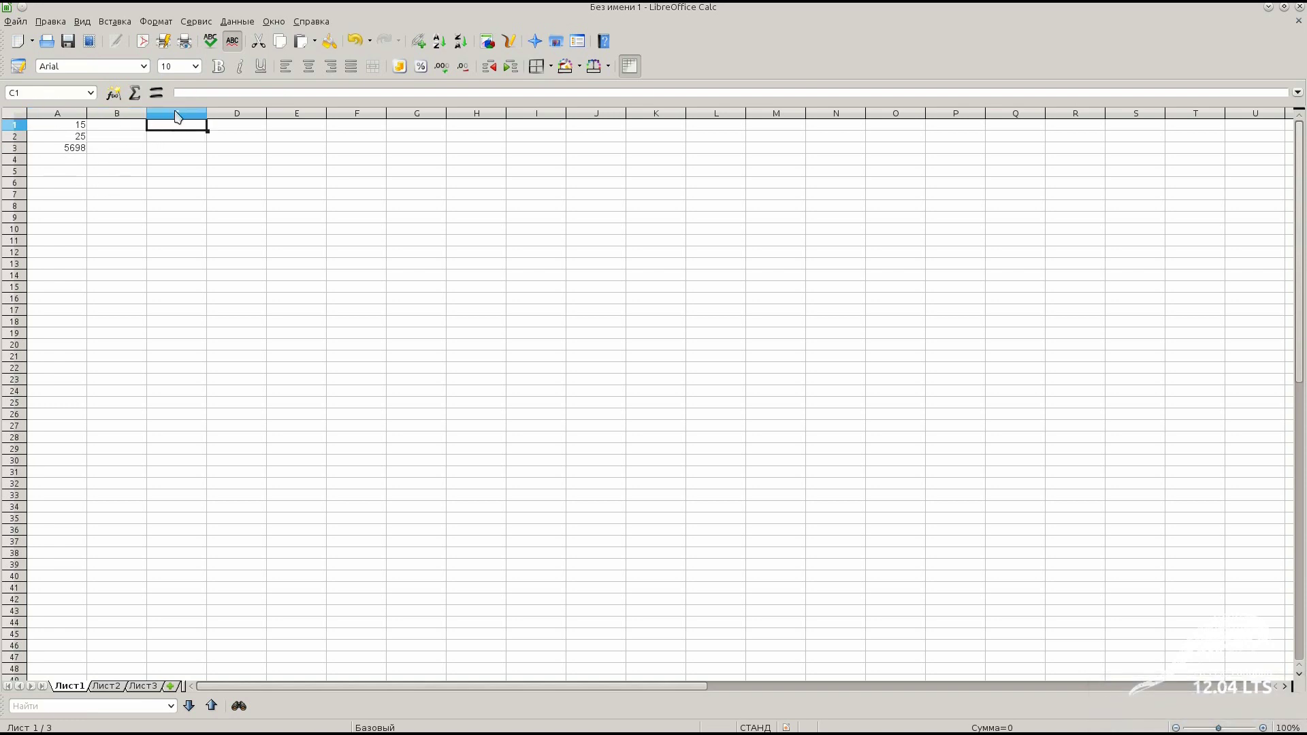
click(193, 93)
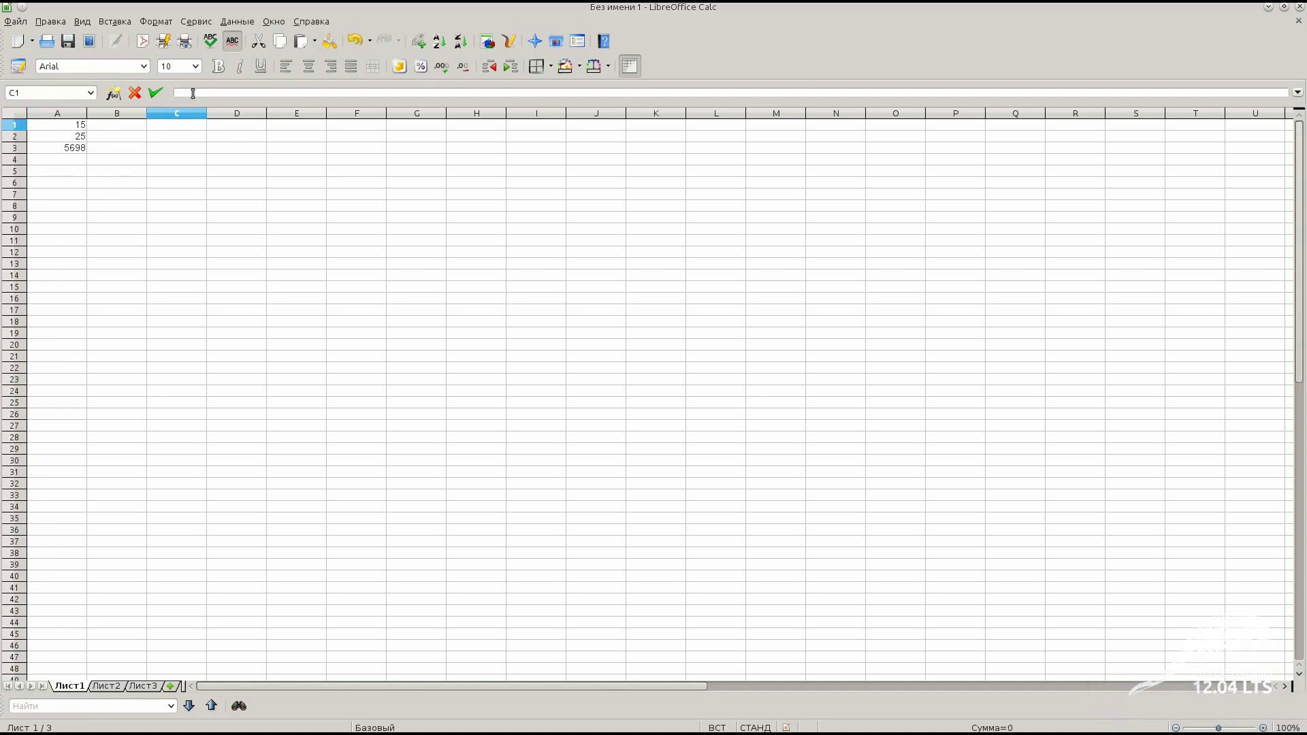
click(73, 126)
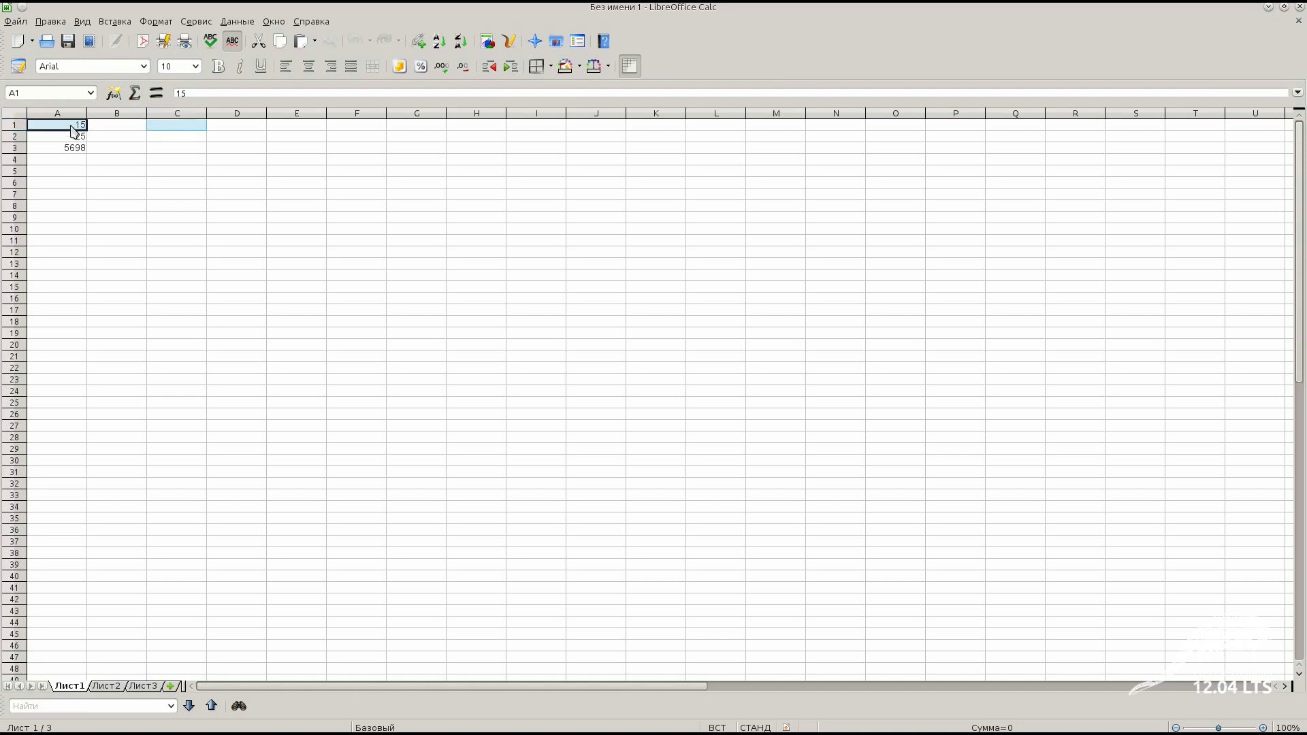
click(170, 127)
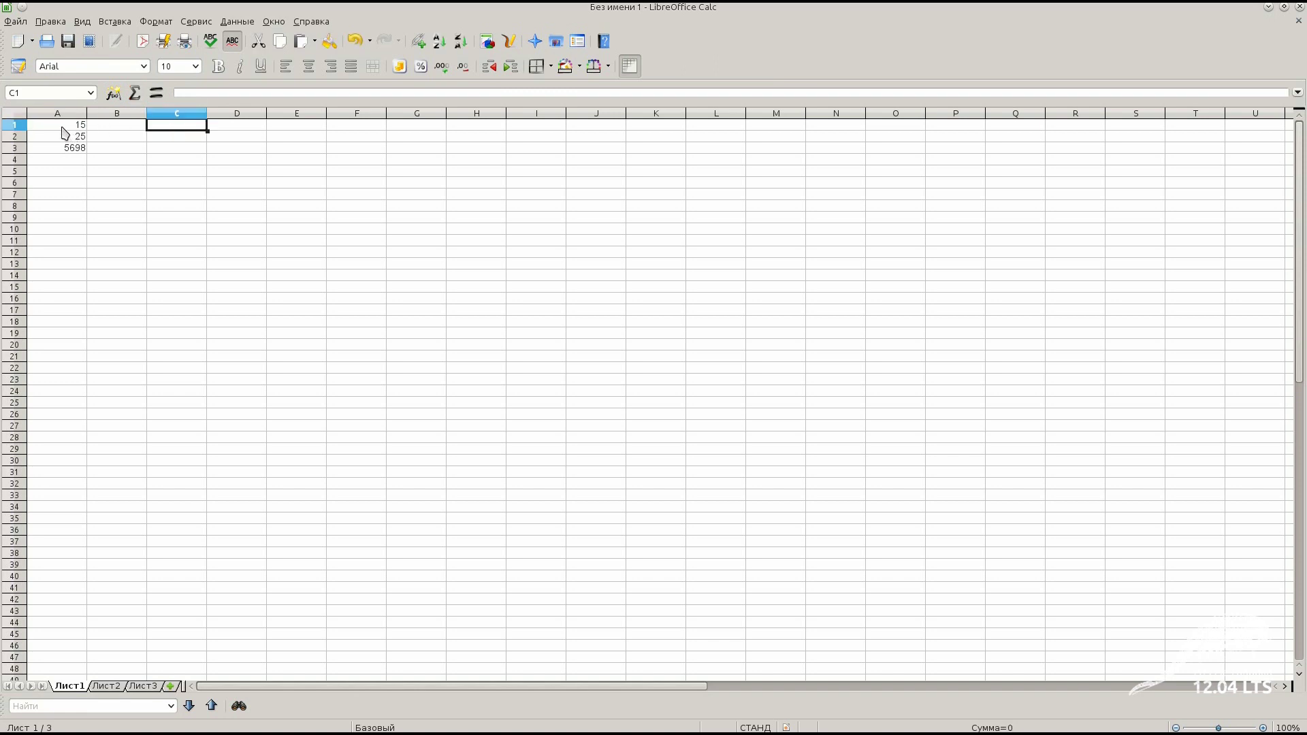
drag(62, 128, 177, 126)
click(162, 138)
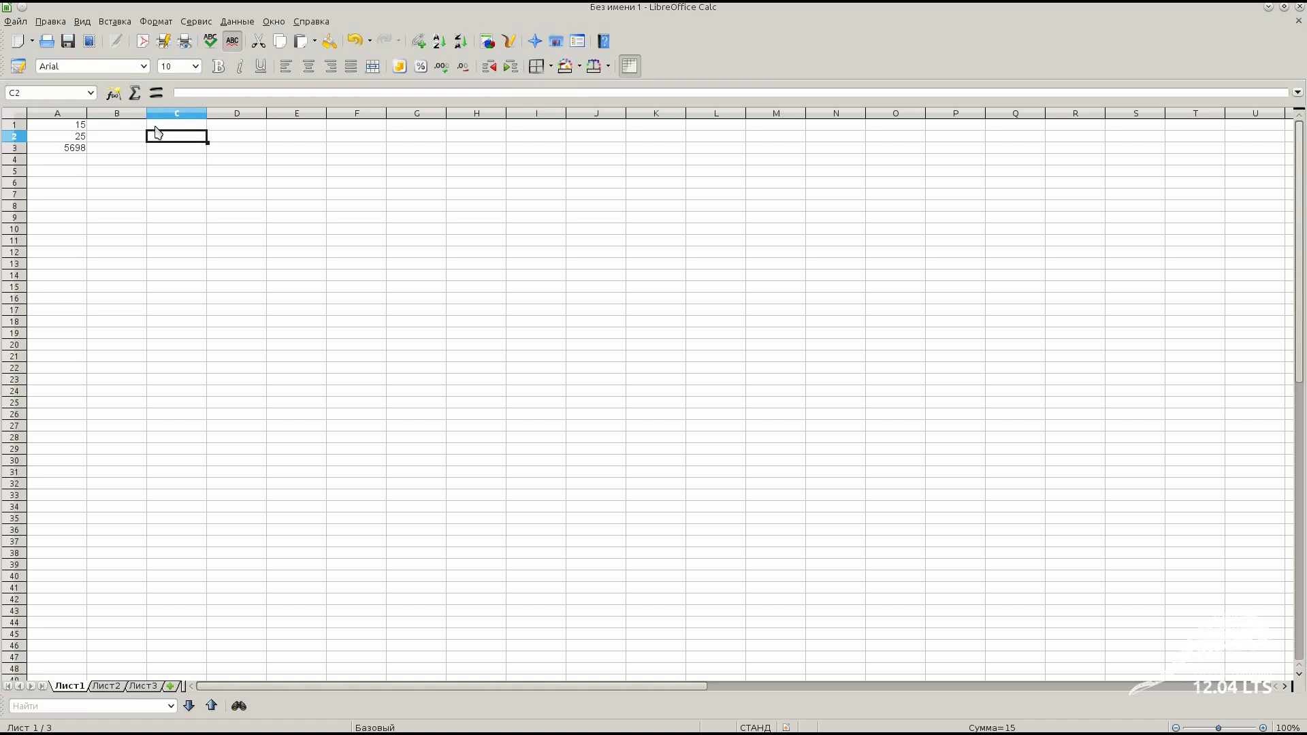
Start the function wizard for cell C1 and restrict the function list to the Математический category.
click(175, 125)
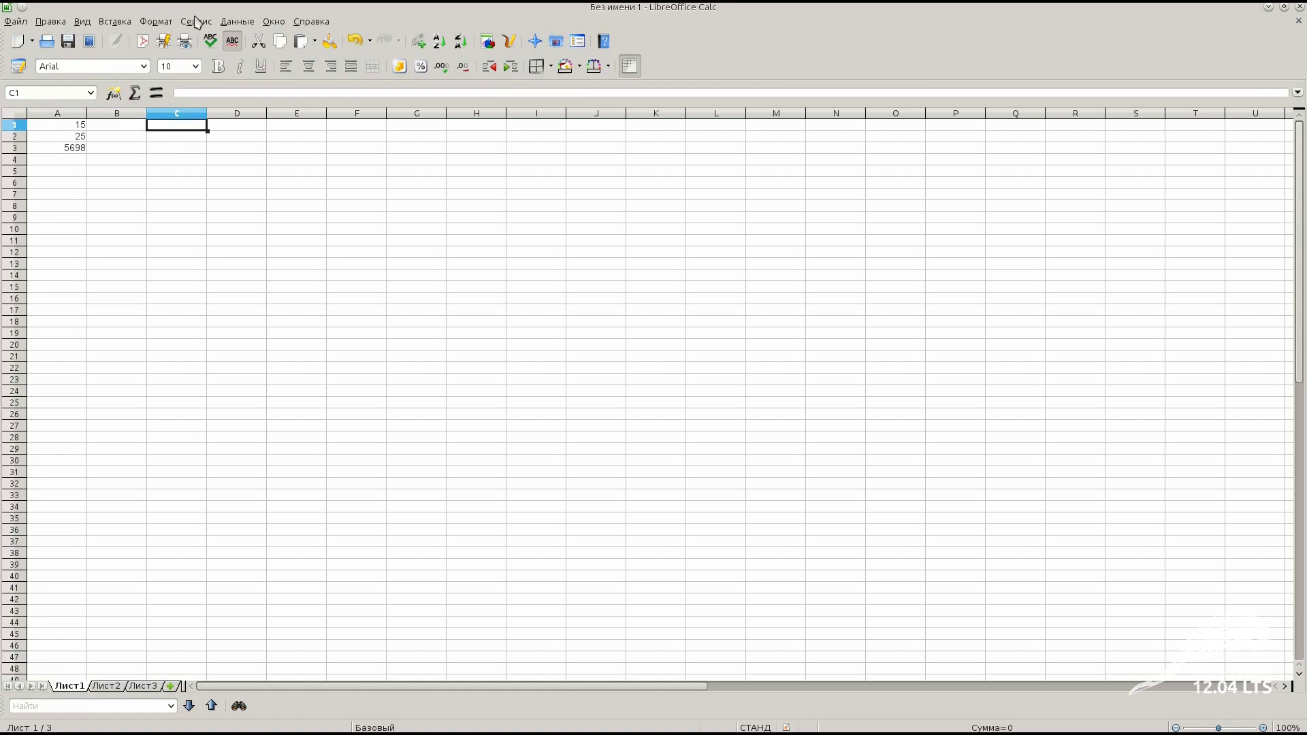
click(195, 21)
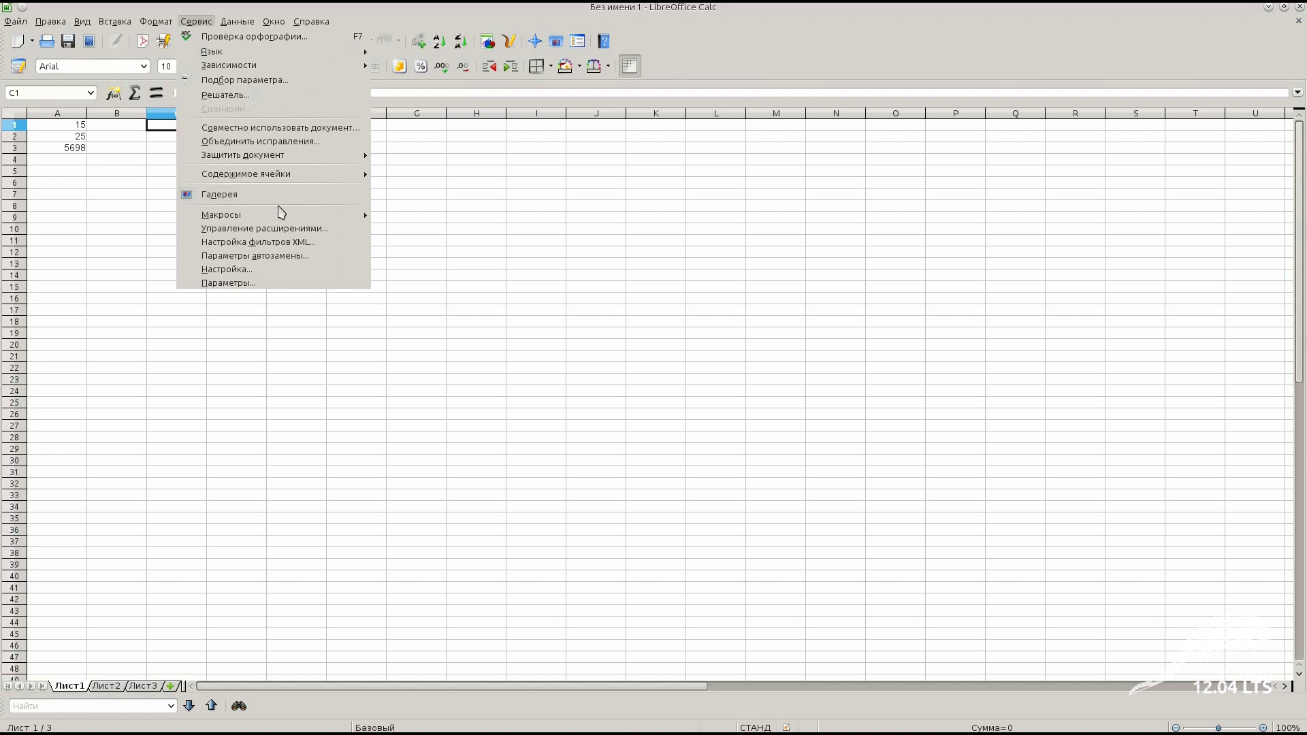
mouse_move(114, 22)
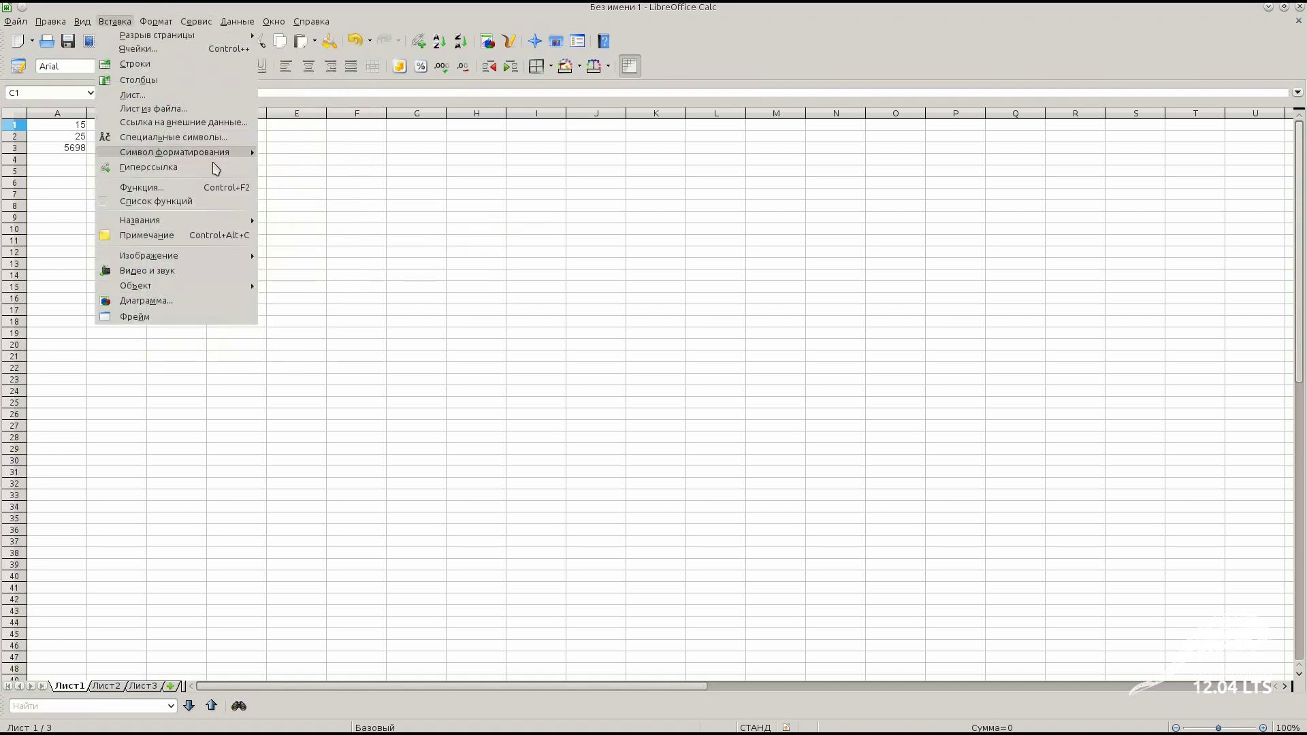
click(207, 187)
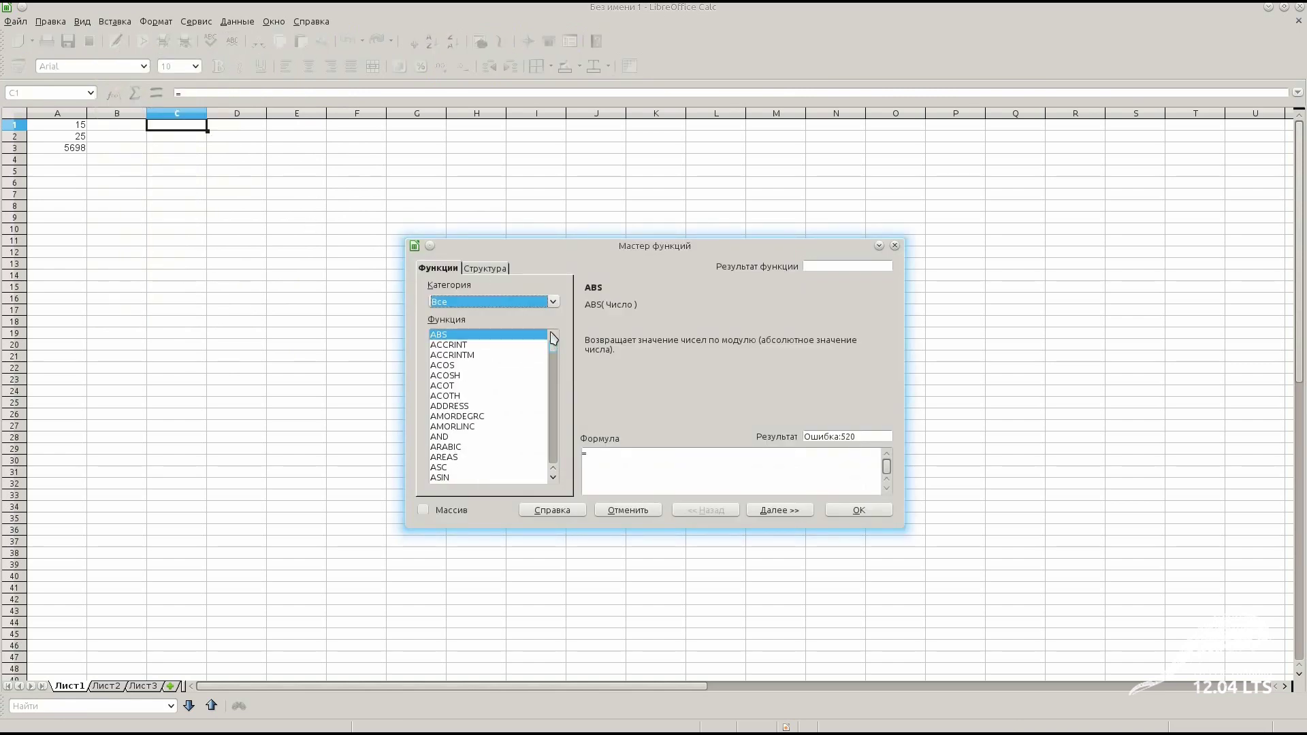
click(551, 302)
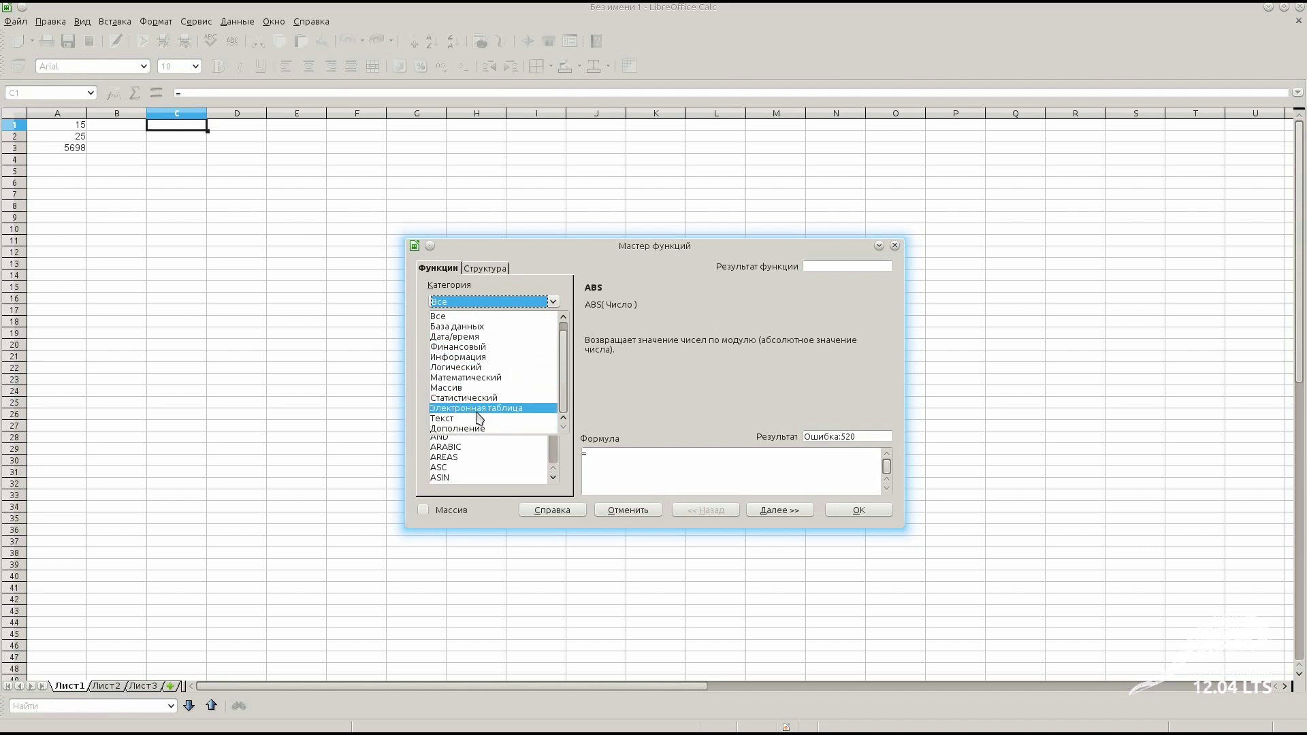
click(475, 378)
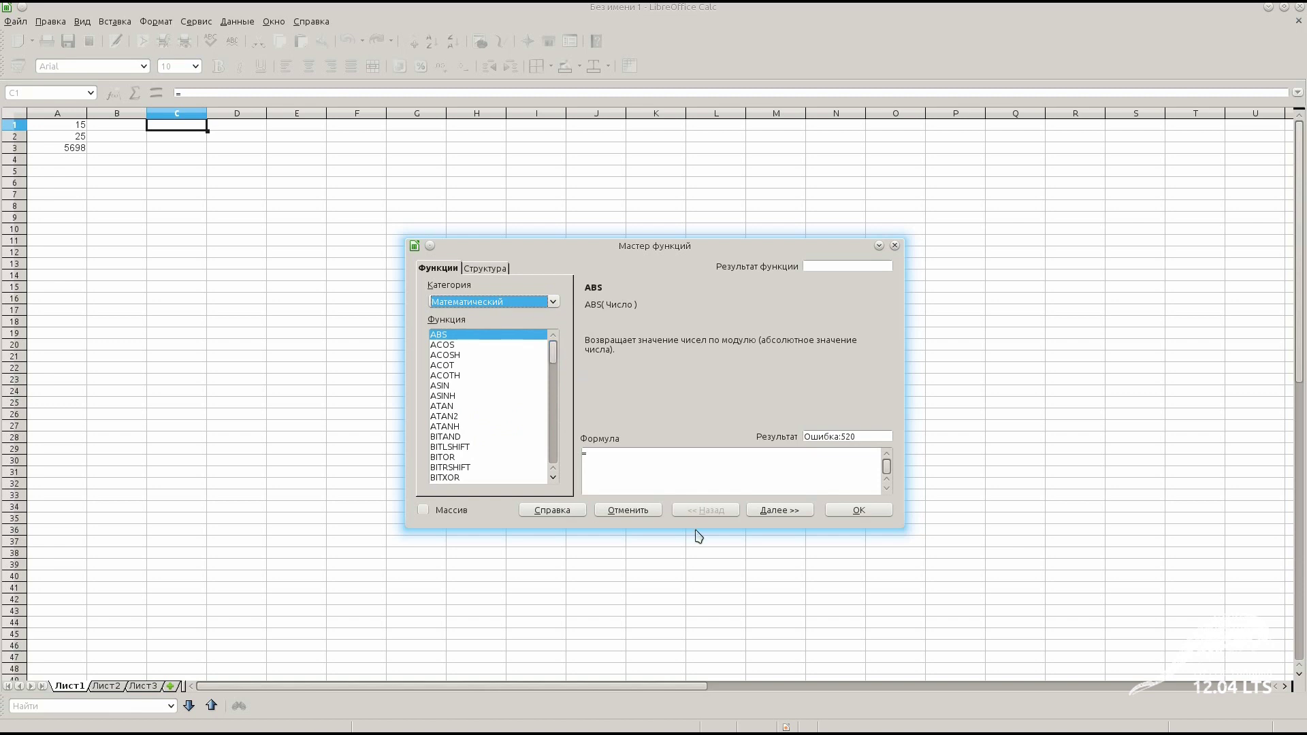
Choose the ABS function and set cell A1 as its Число argument.
click(76, 133)
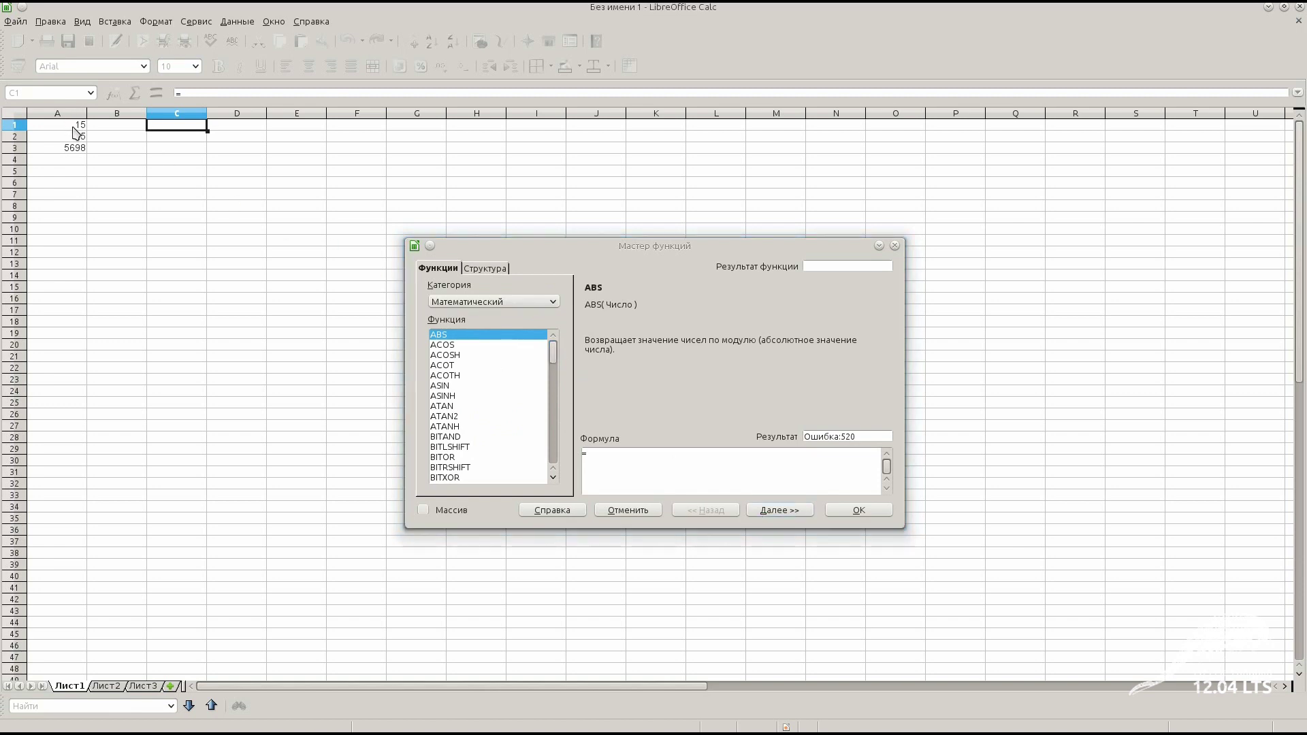
click(791, 511)
drag(78, 136, 76, 128)
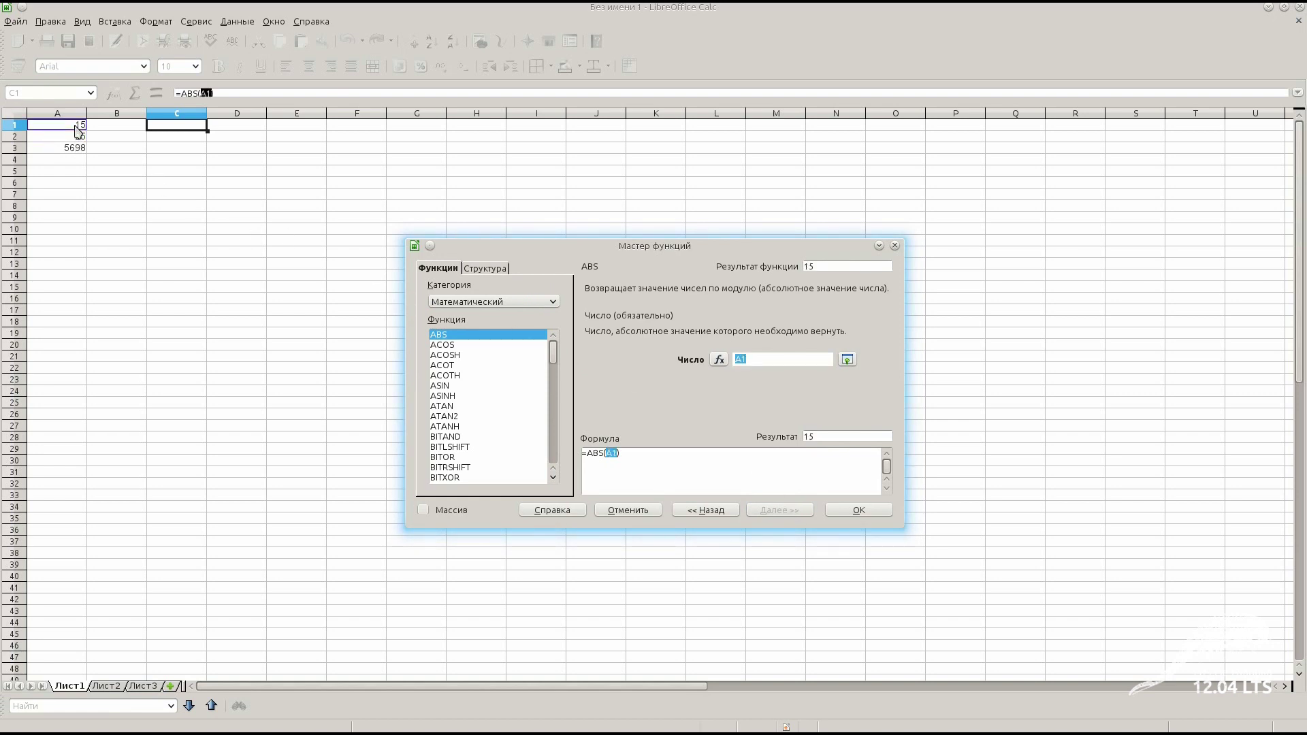
Extend the formula in the function wizard by adding a second ABS function for cell A2.
click(661, 455)
text(+)
click(79, 139)
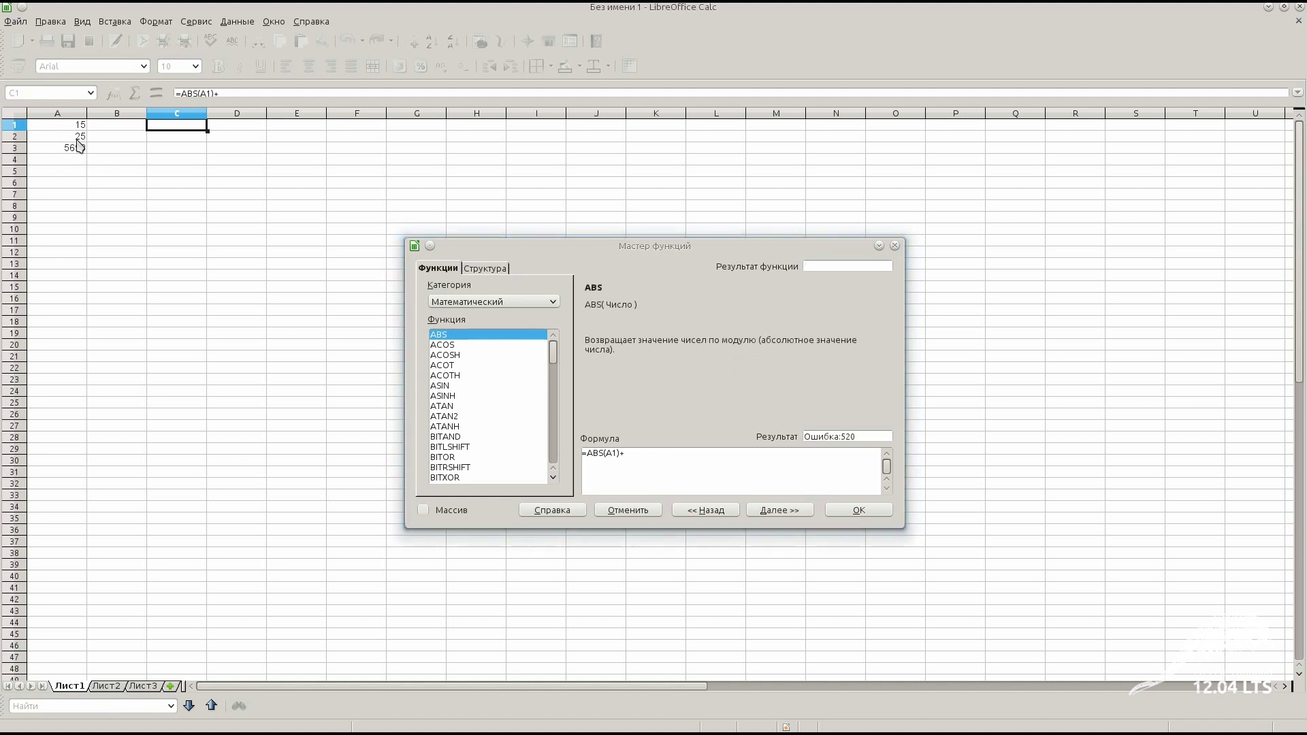
click(780, 510)
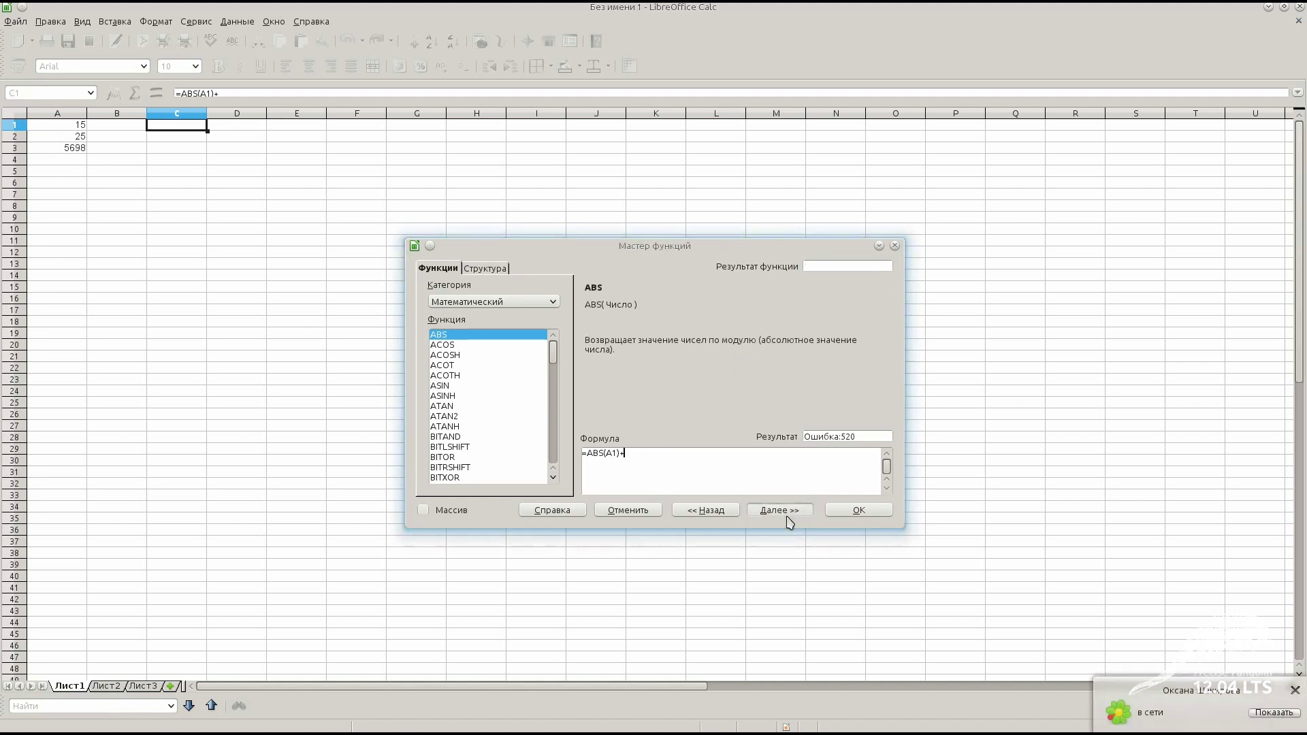
click(68, 136)
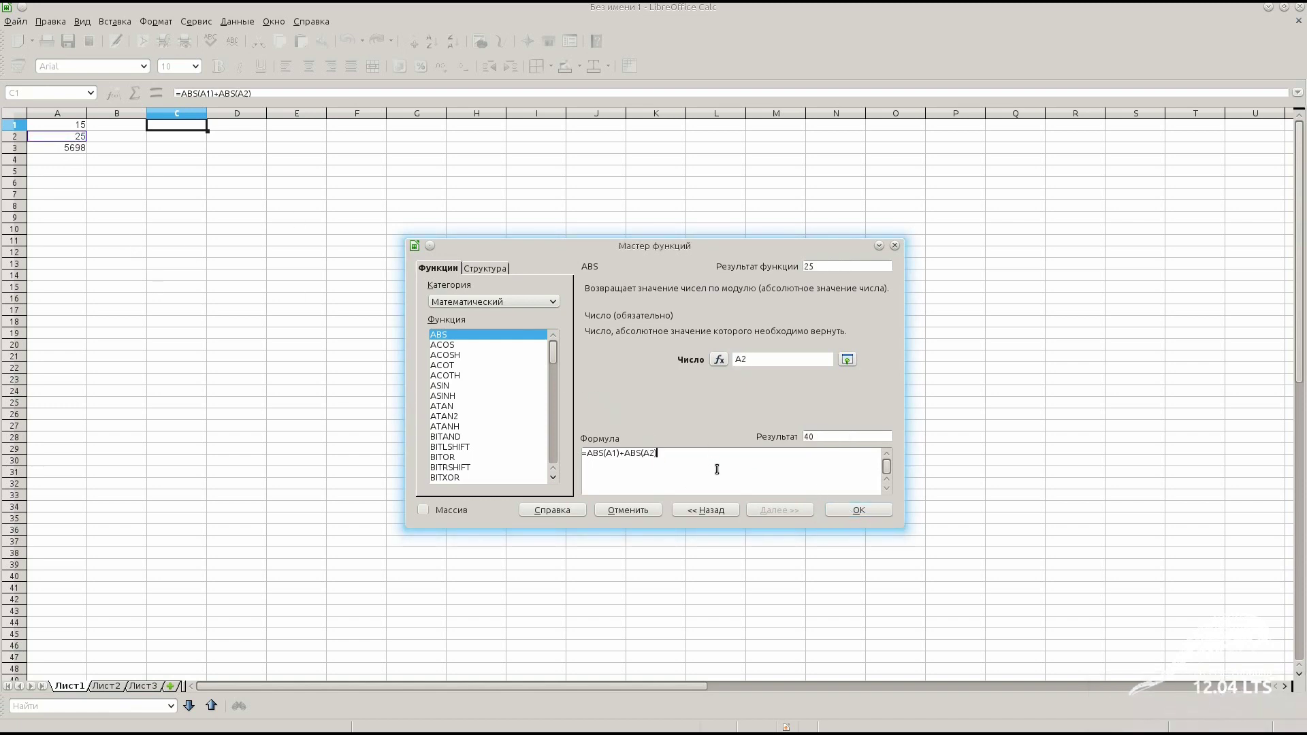
Add a third ABS term for cell A3 and accept the formula =ABS(A1)+ABS(A2)+ABS(A3) into cell C1.
click(717, 469)
text(+)
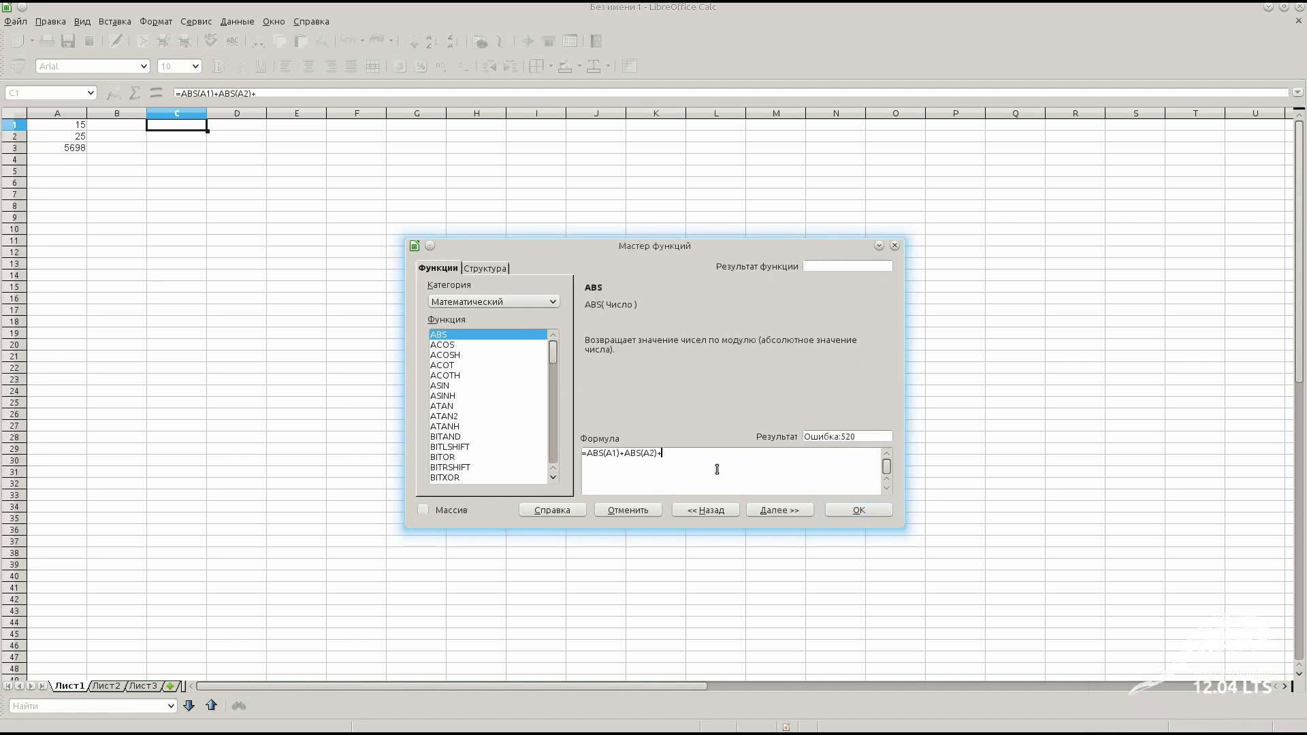
click(66, 146)
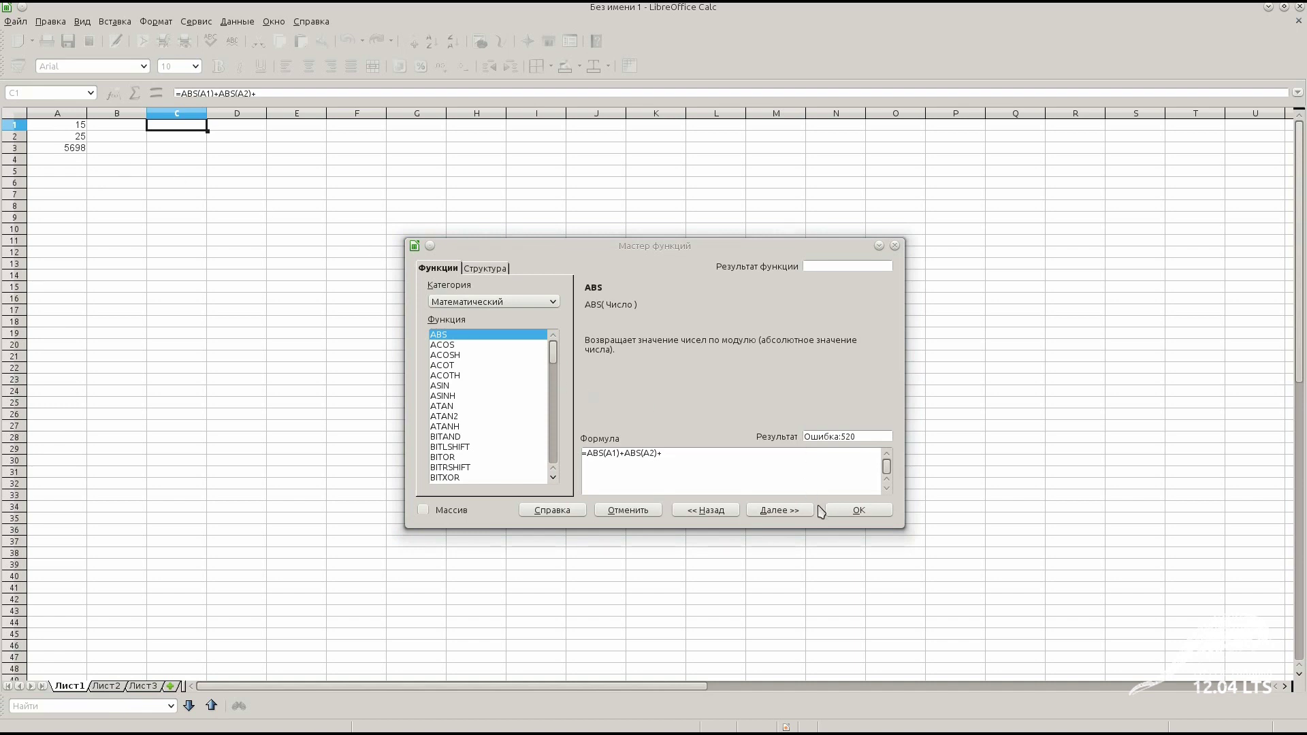
click(806, 510)
click(76, 148)
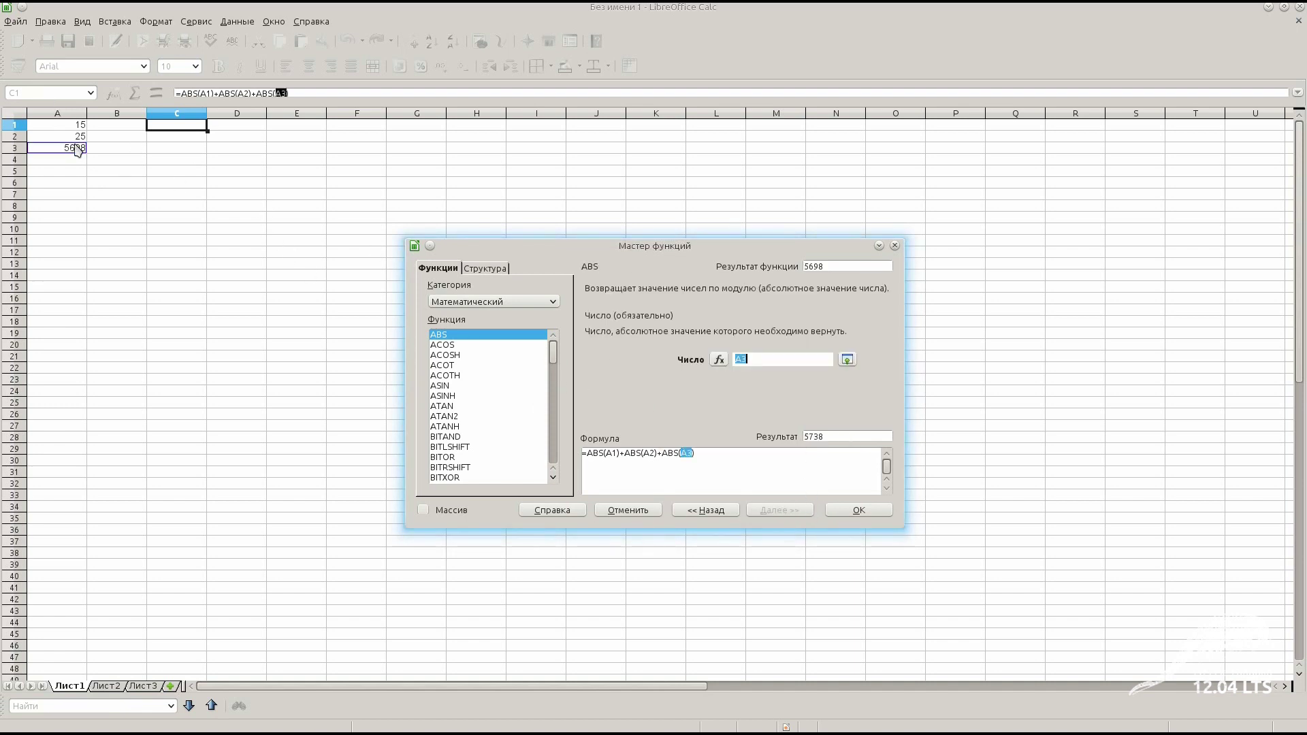
click(755, 469)
click(859, 510)
Examine the result and the finished formula in cell C1.
click(179, 175)
scroll(130, 194, down, 1)
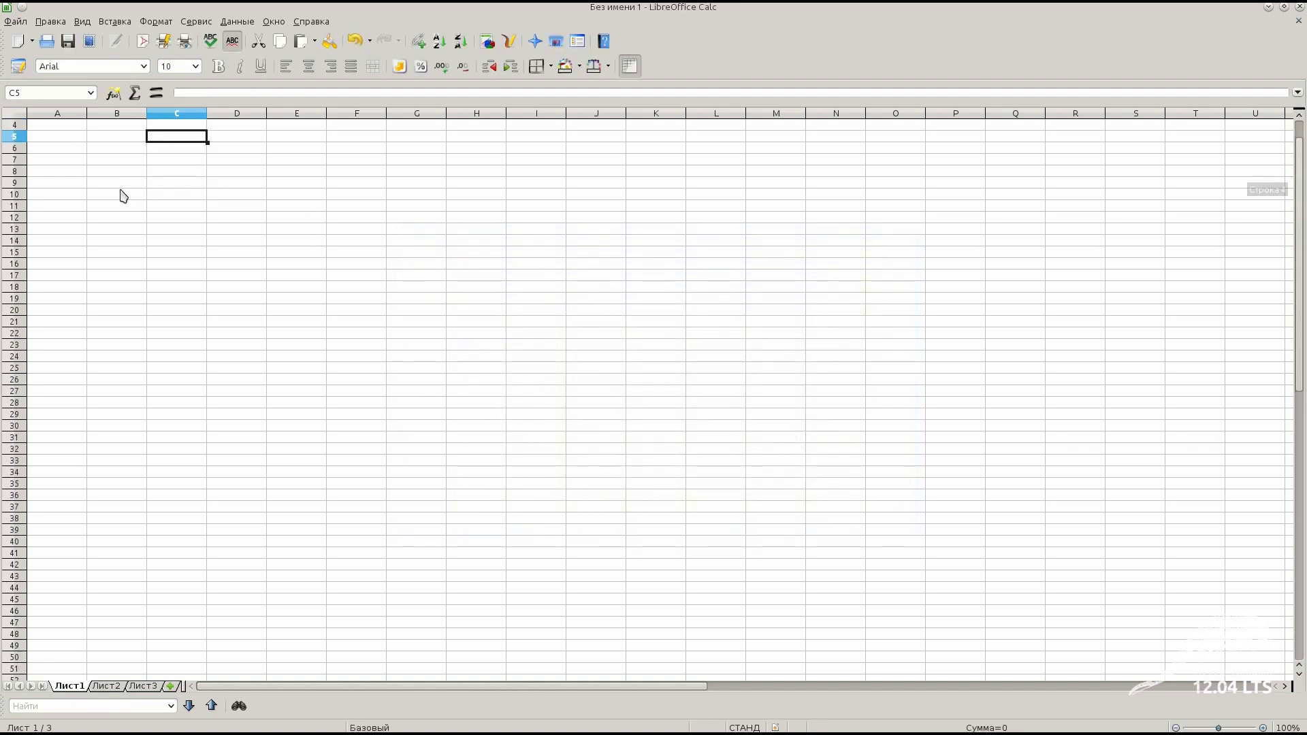
scroll(126, 184, up, 1)
click(174, 128)
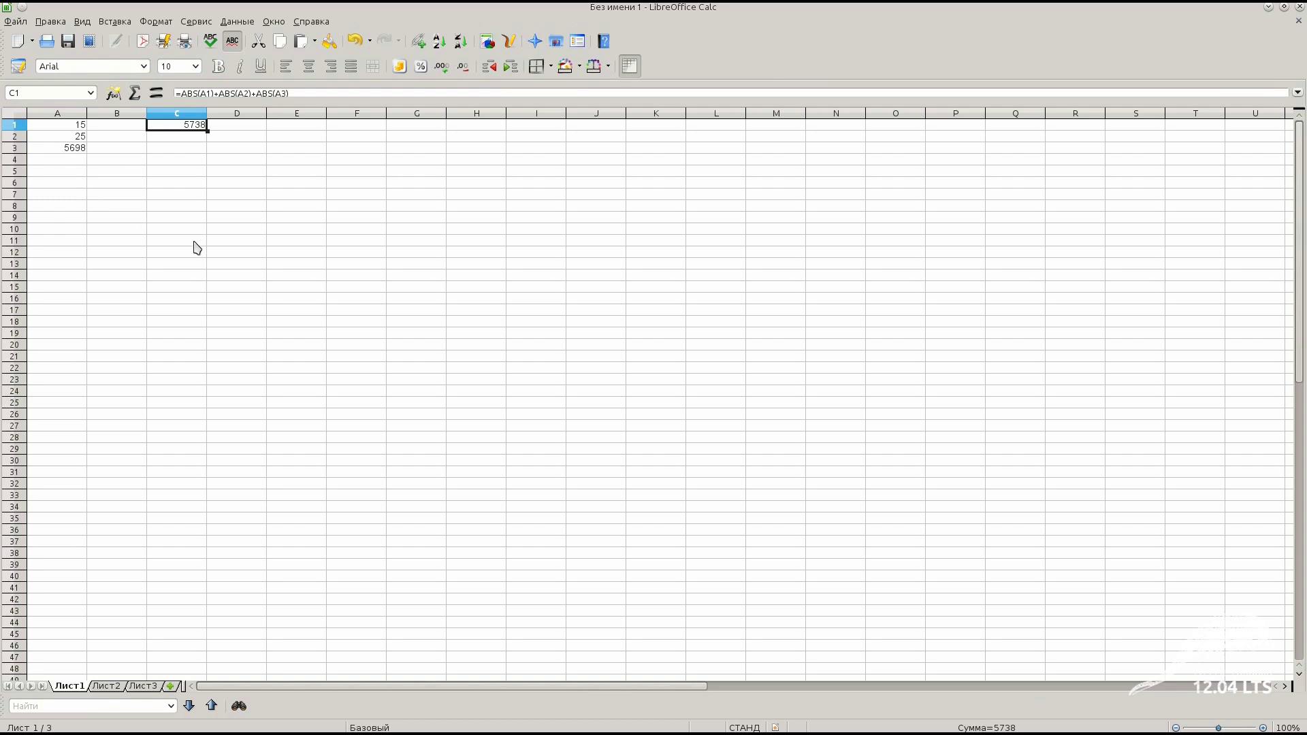
Close the spreadsheet without saving and launch LibreOffice Impress from the office applications.
click(1299, 6)
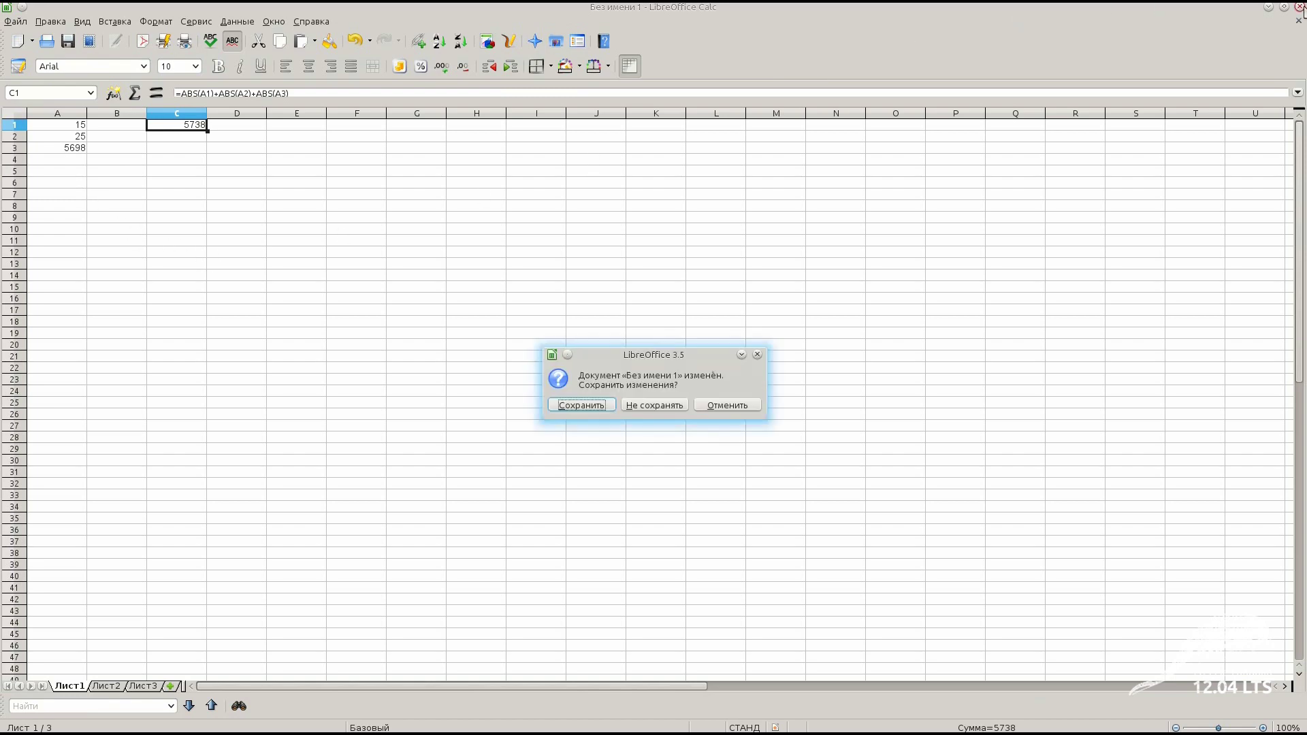
click(654, 405)
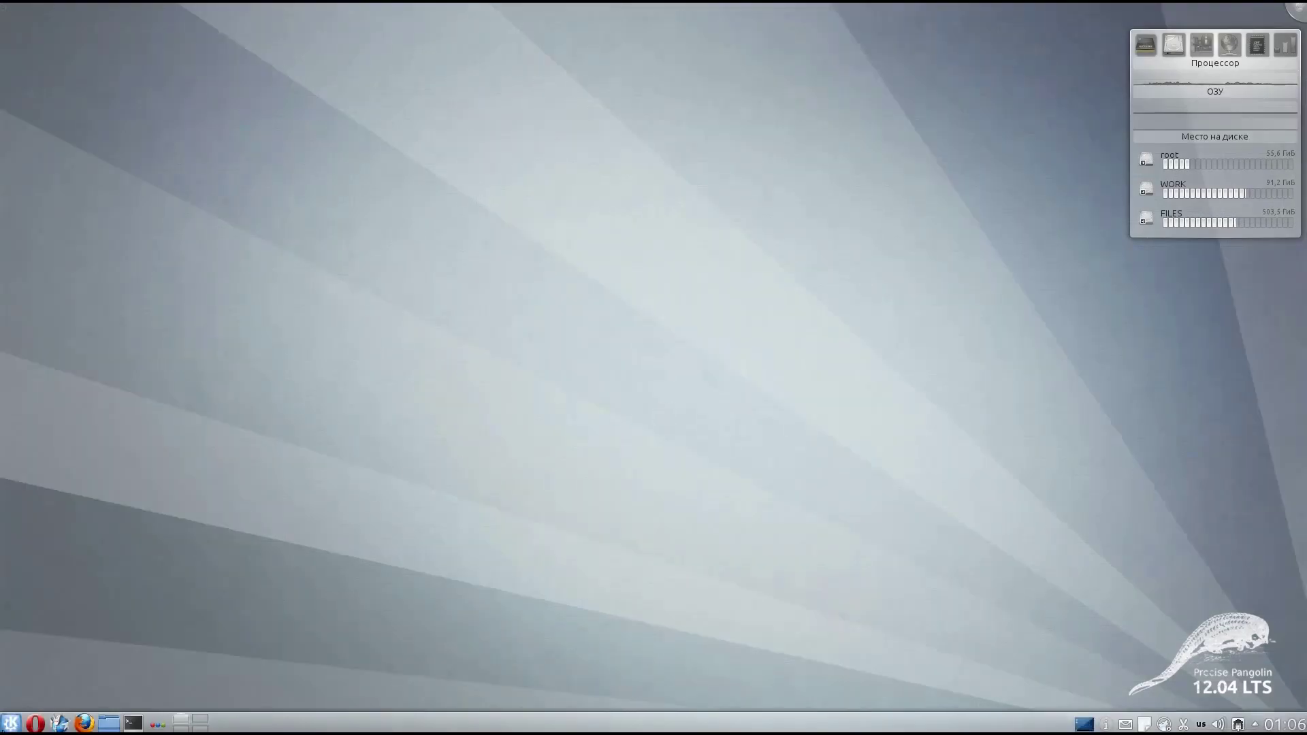
click(11, 723)
click(90, 692)
click(83, 557)
click(73, 530)
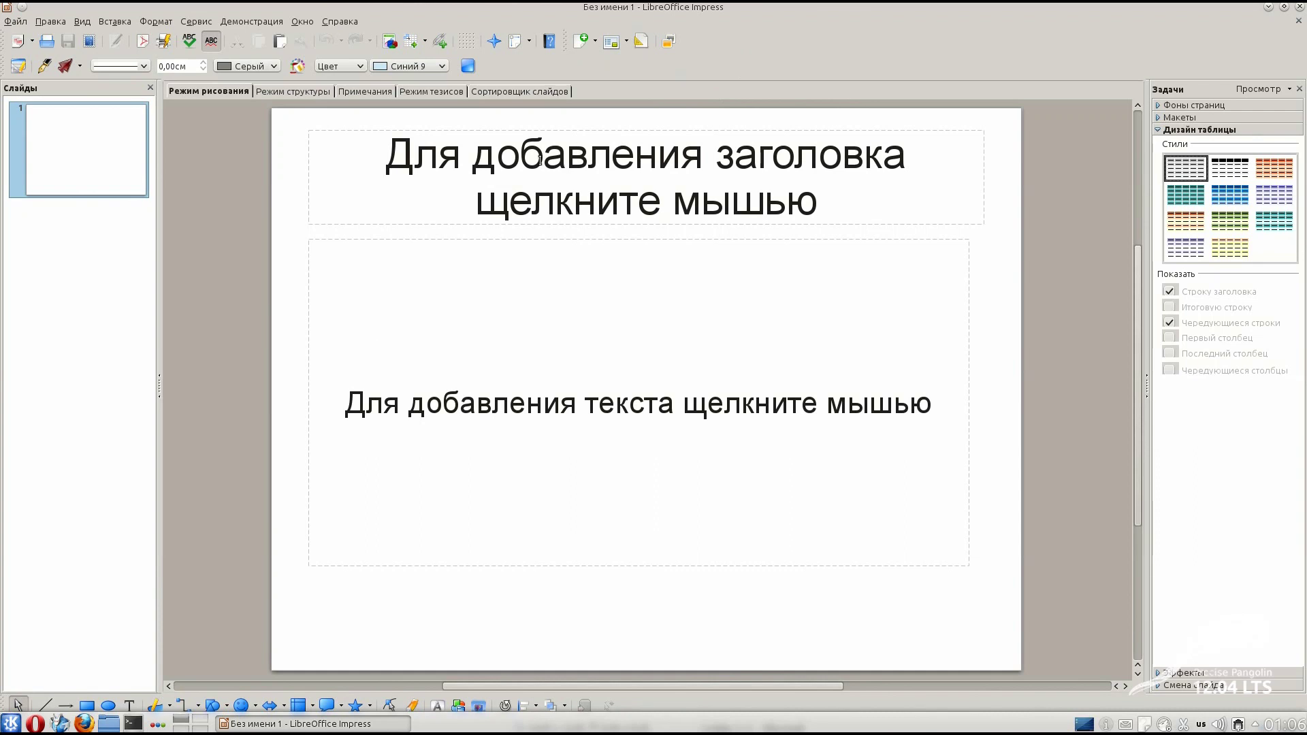
Try placing a teal-styled table of five columns and two rows above the slide's body text, and delete it.
key(Tab)
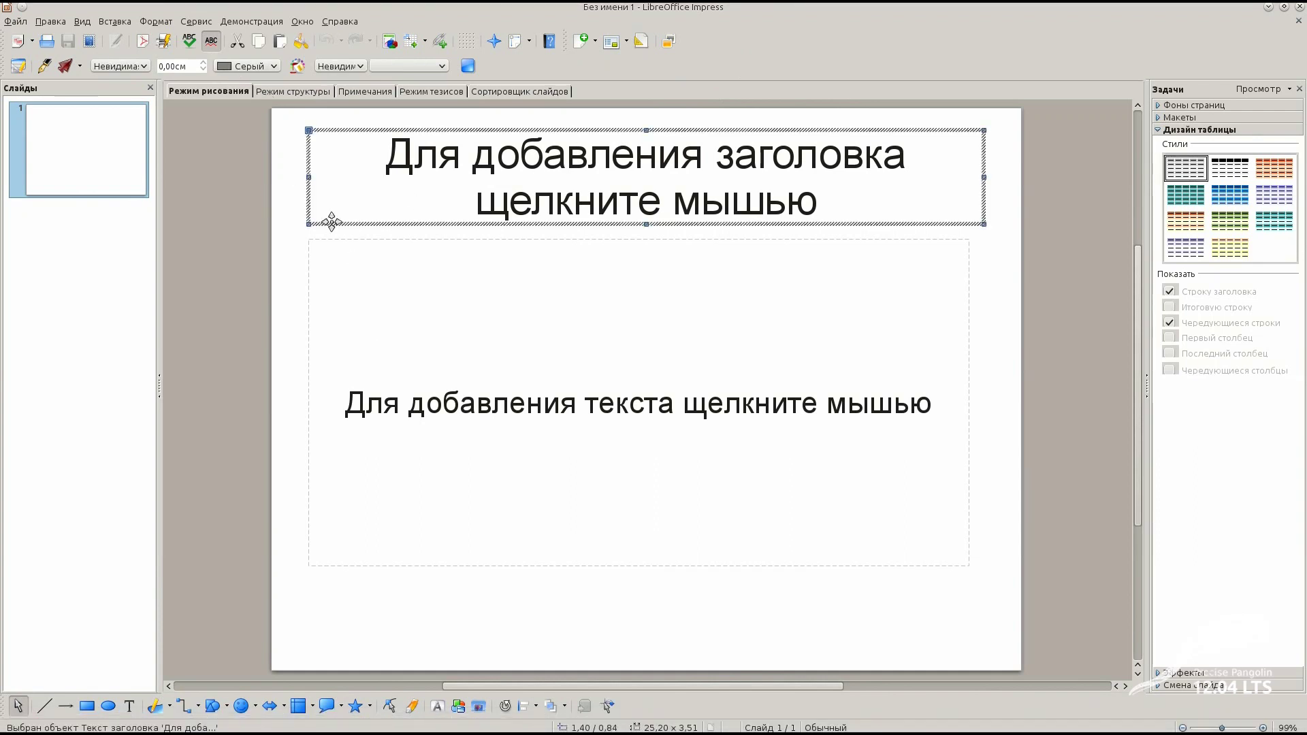
click(1196, 207)
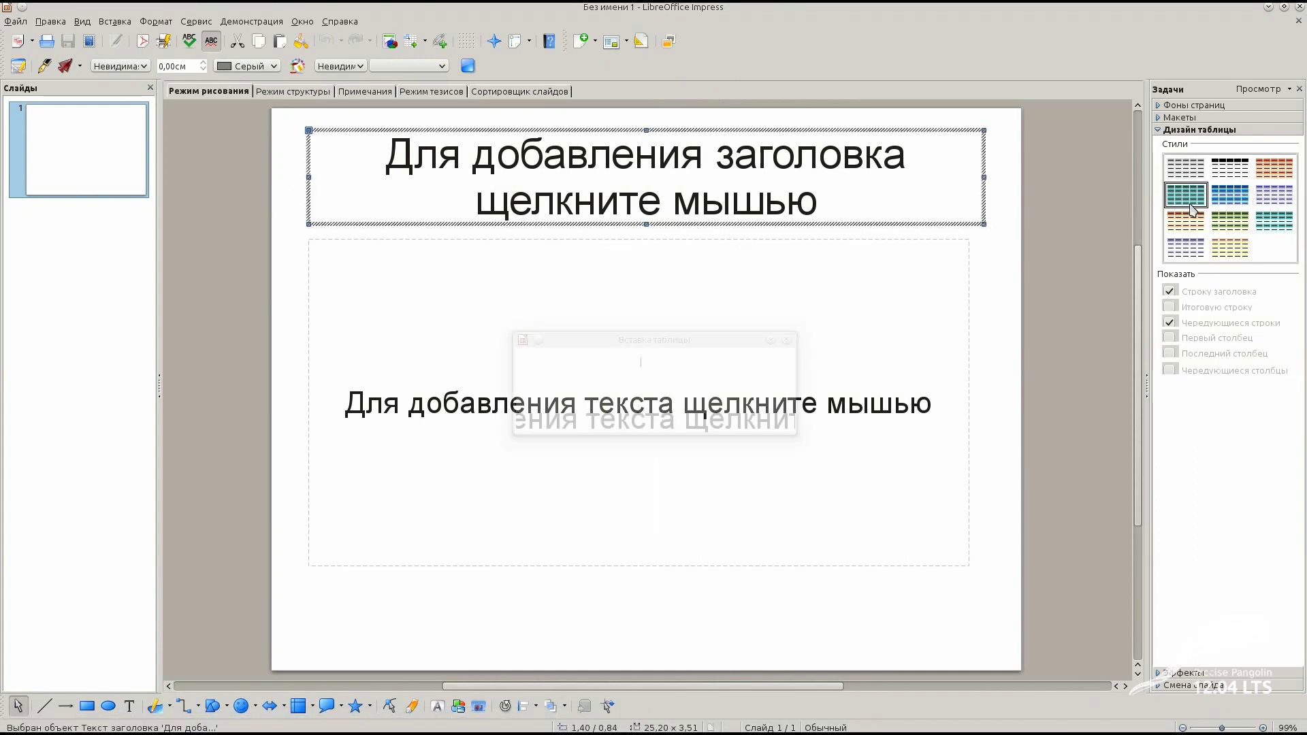
click(657, 417)
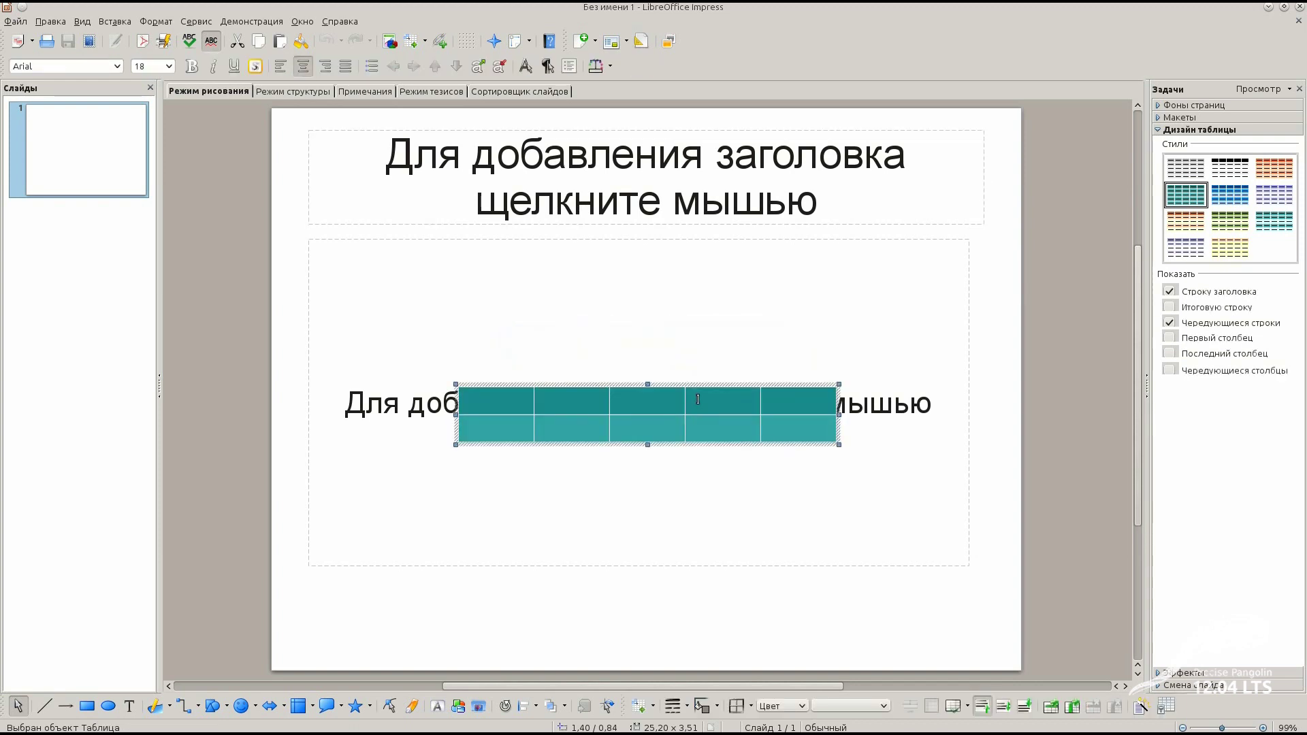
drag(709, 385, 711, 249)
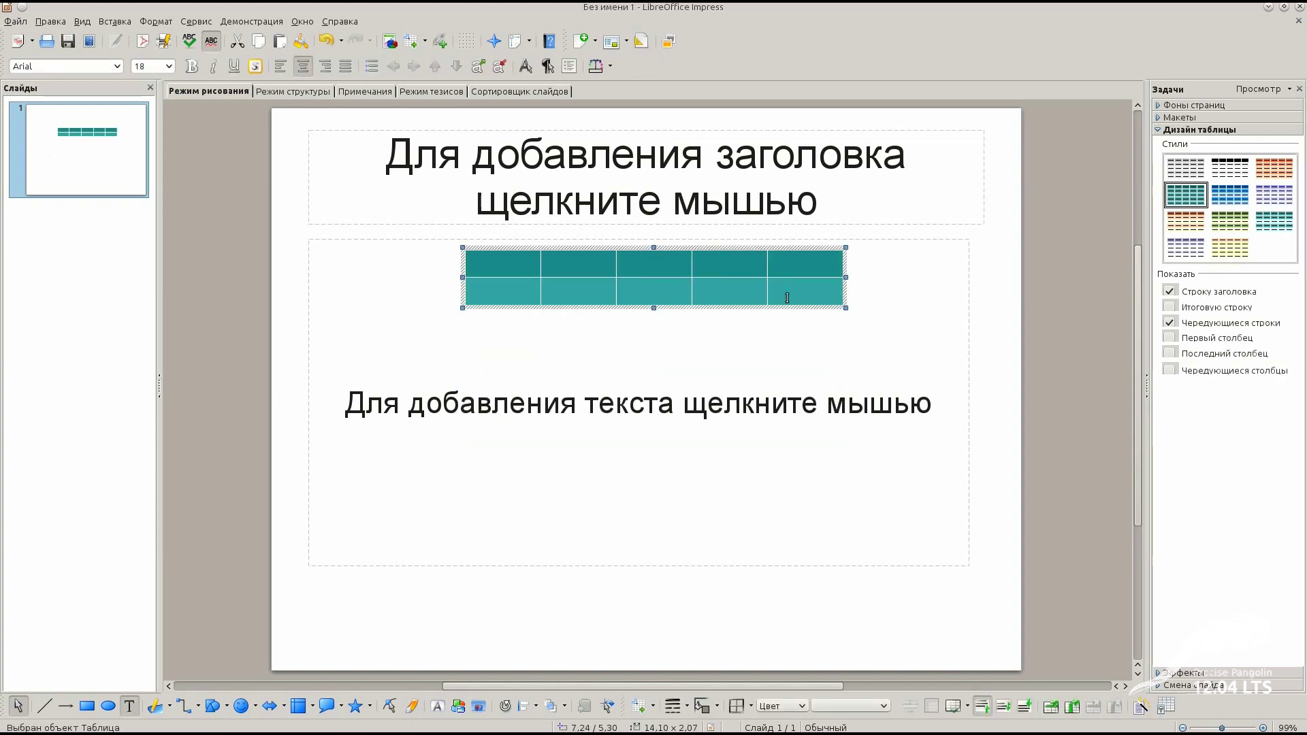
key(Delete)
Try the blue gradient page background and switch the slide to the dark lyt-frepa design with curved black lines.
click(1191, 105)
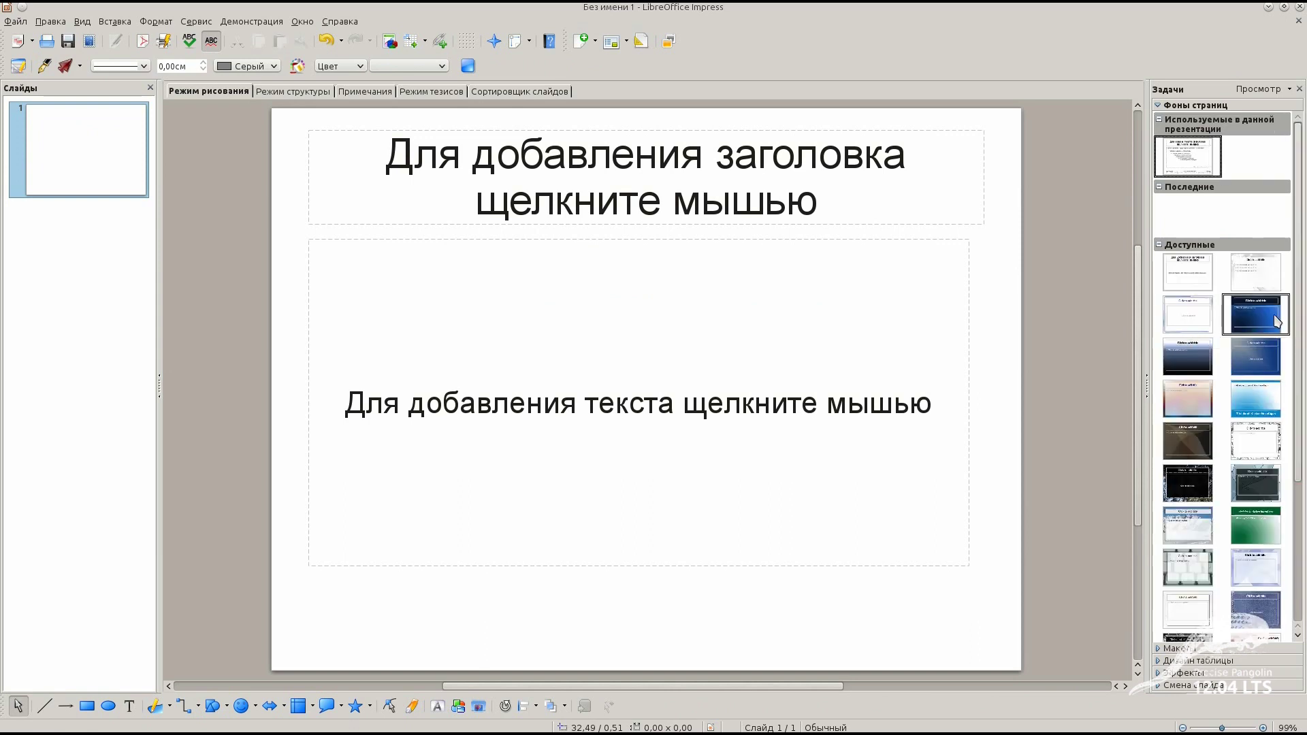
click(1267, 325)
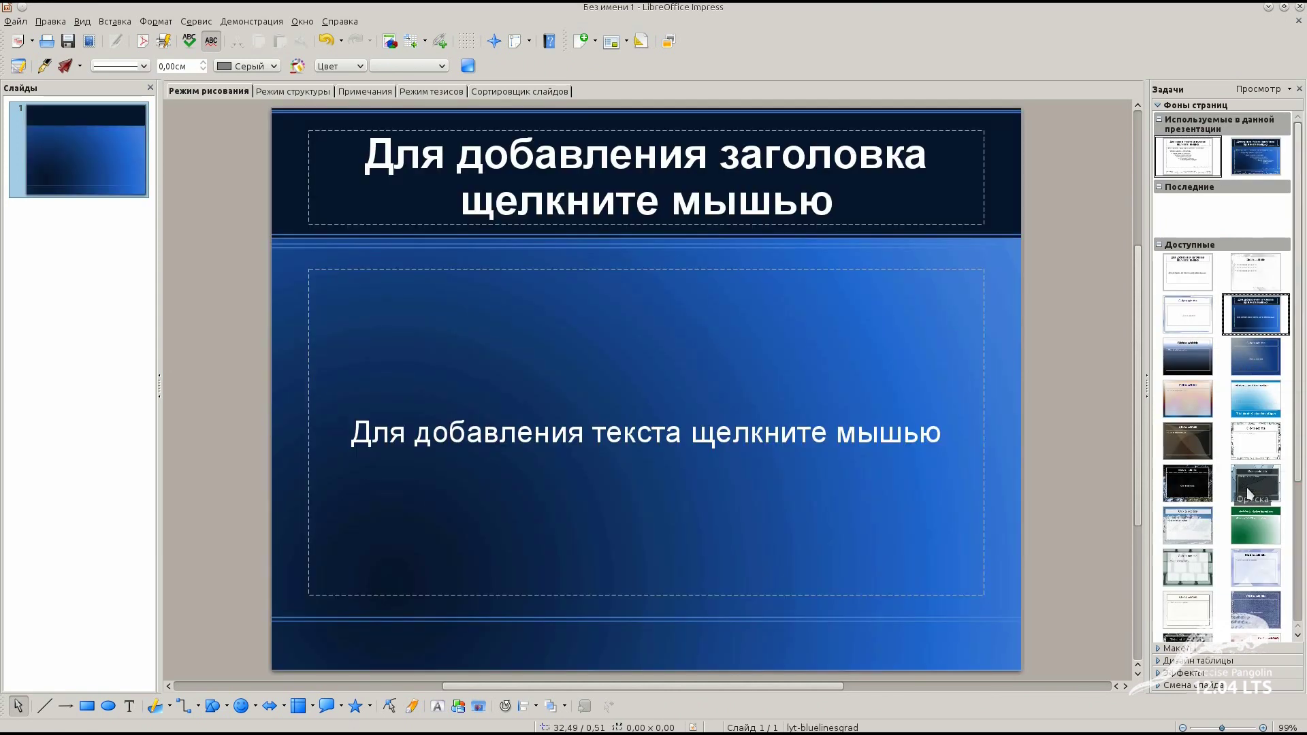
click(1250, 491)
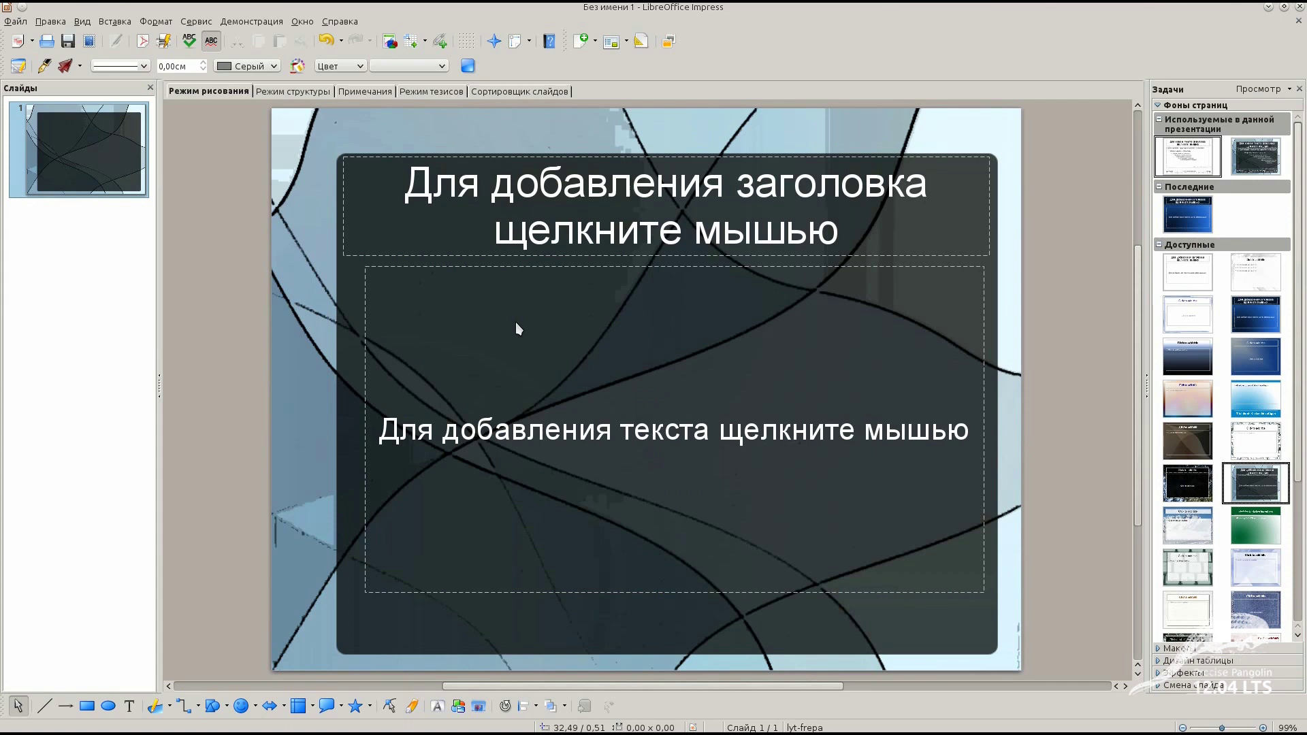
Add a second slide and insert a table with 5 columns and 2 rows into its content area.
right_click(81, 262)
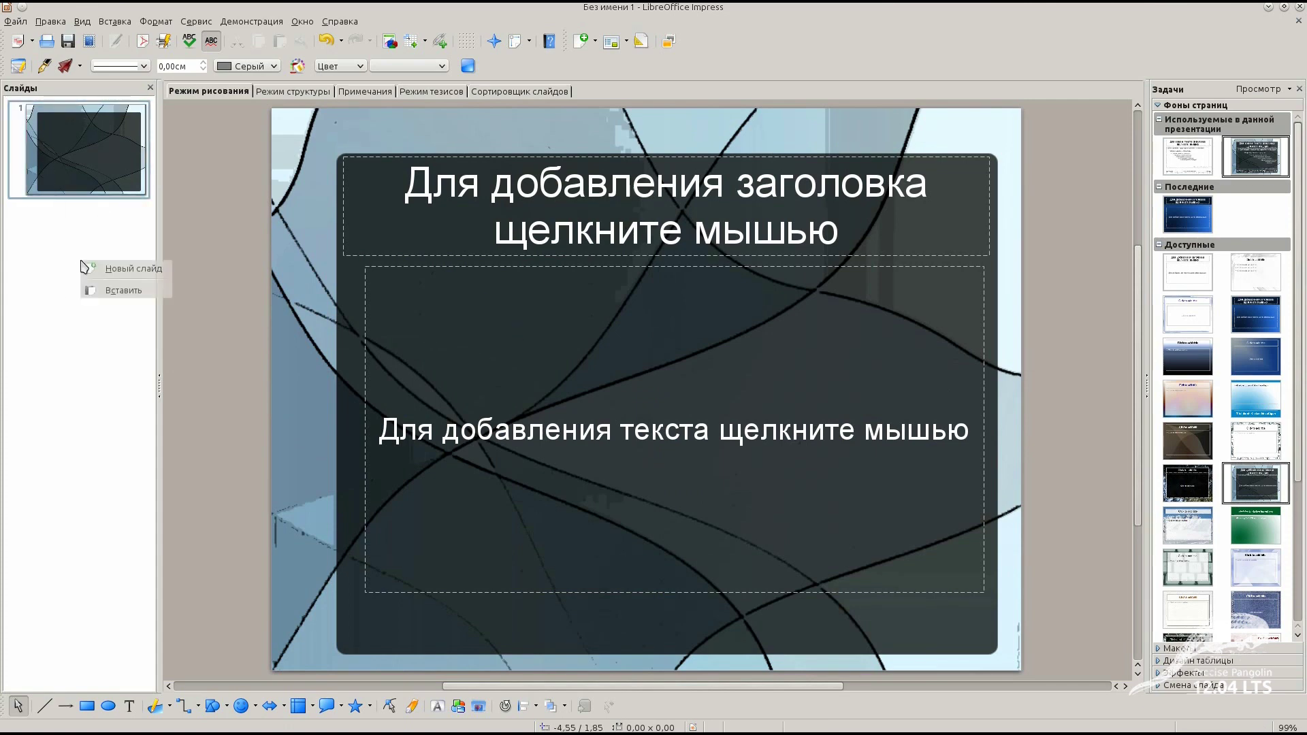
click(99, 267)
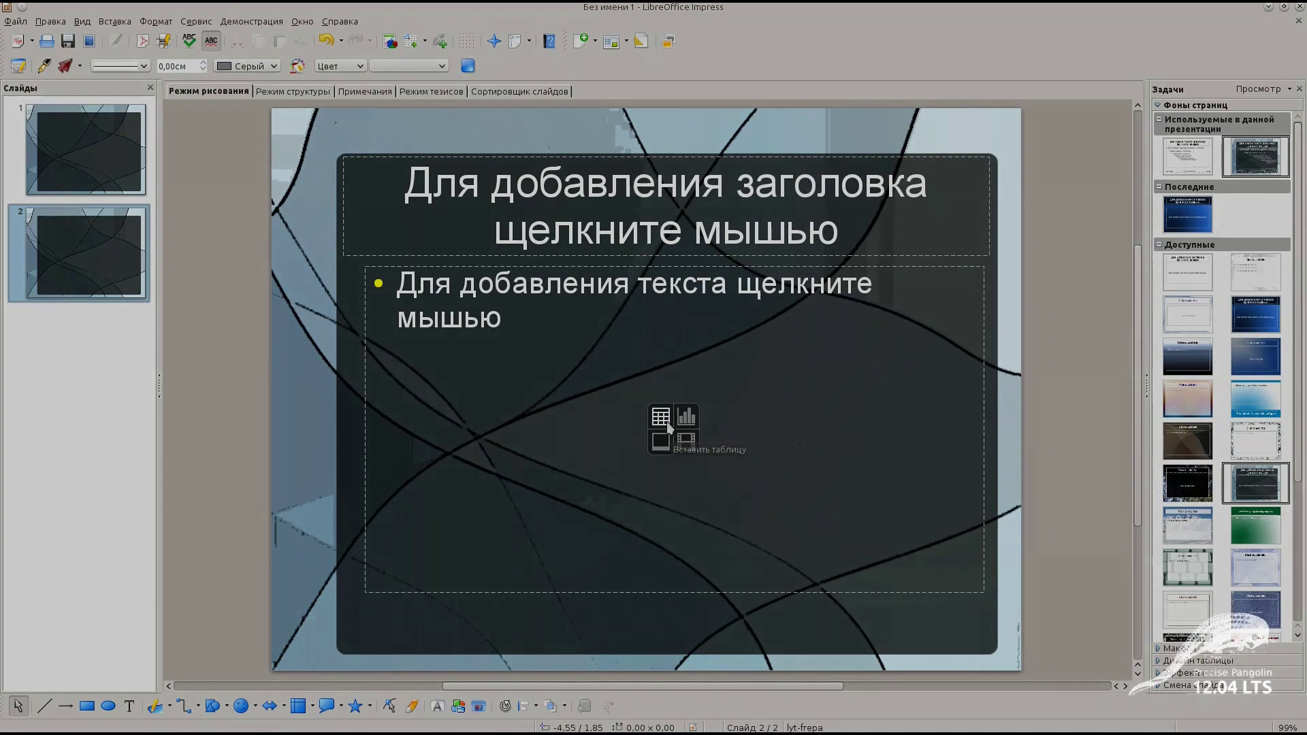
click(660, 417)
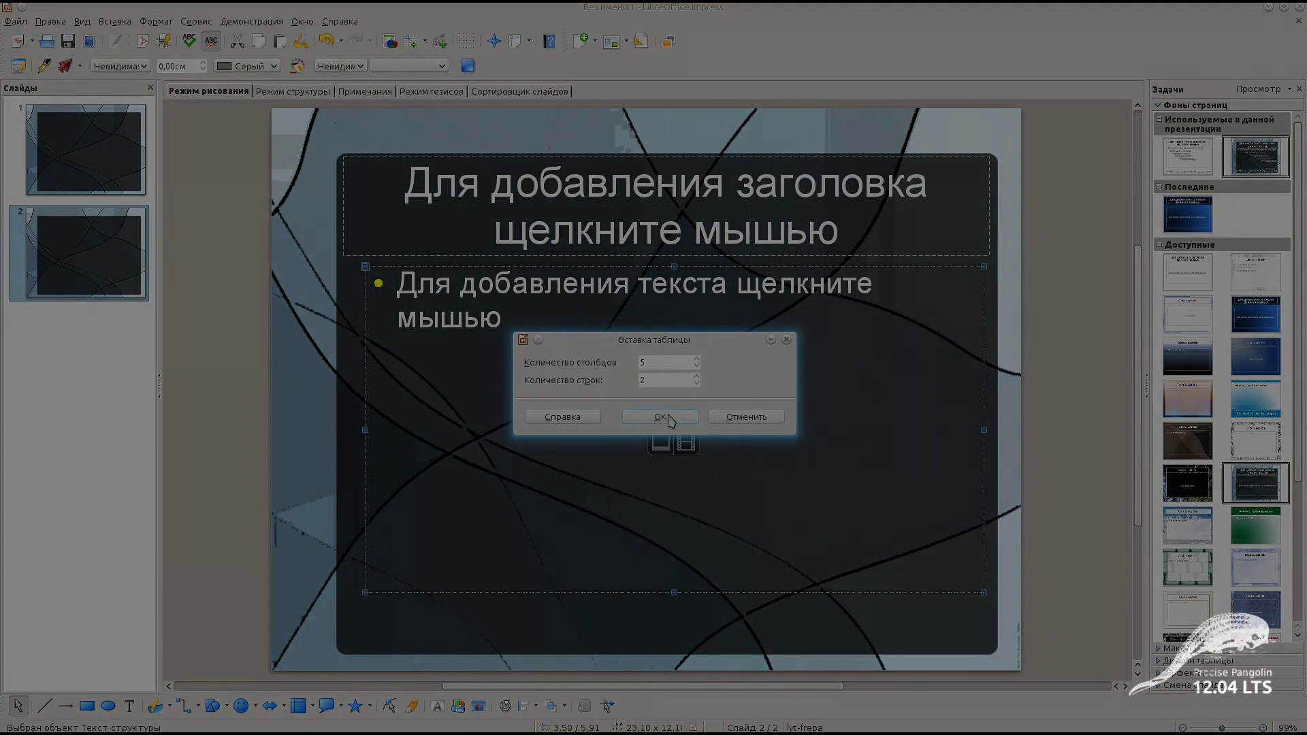
click(660, 417)
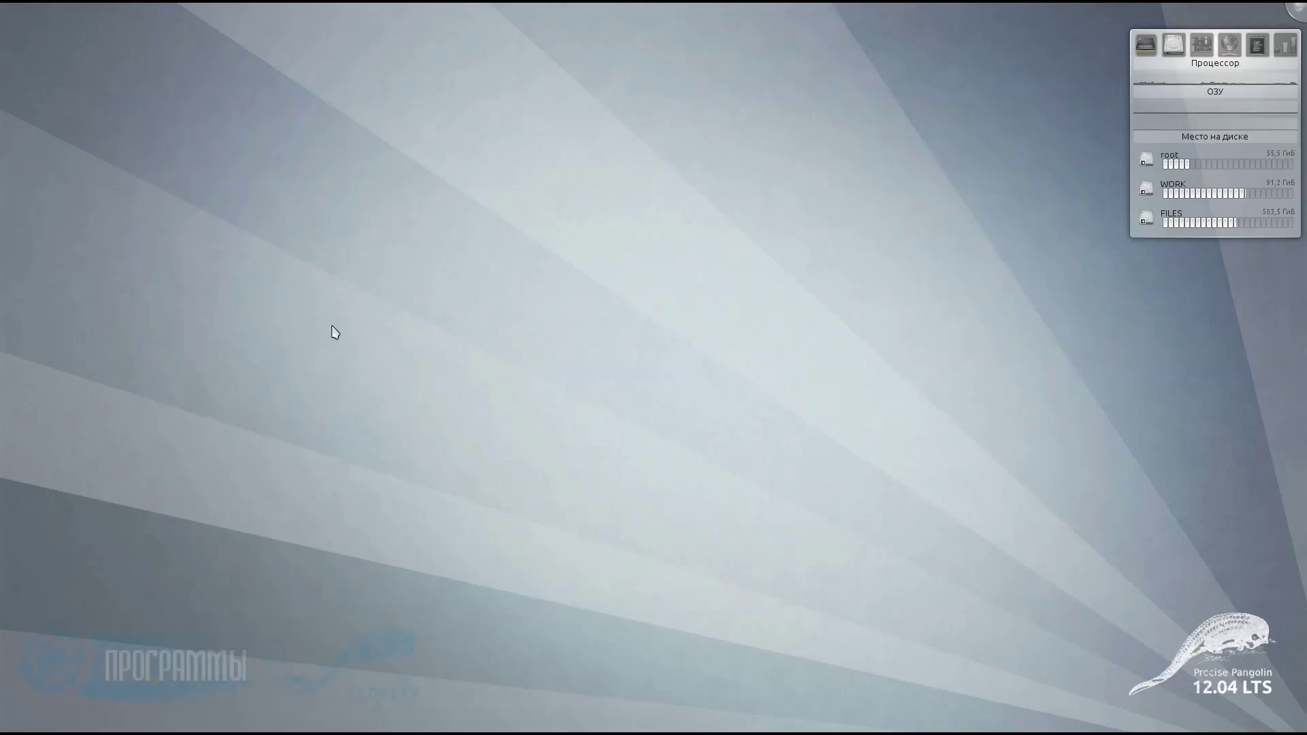
Browse the installed programs in the Мультимедиа application category.
click(19, 723)
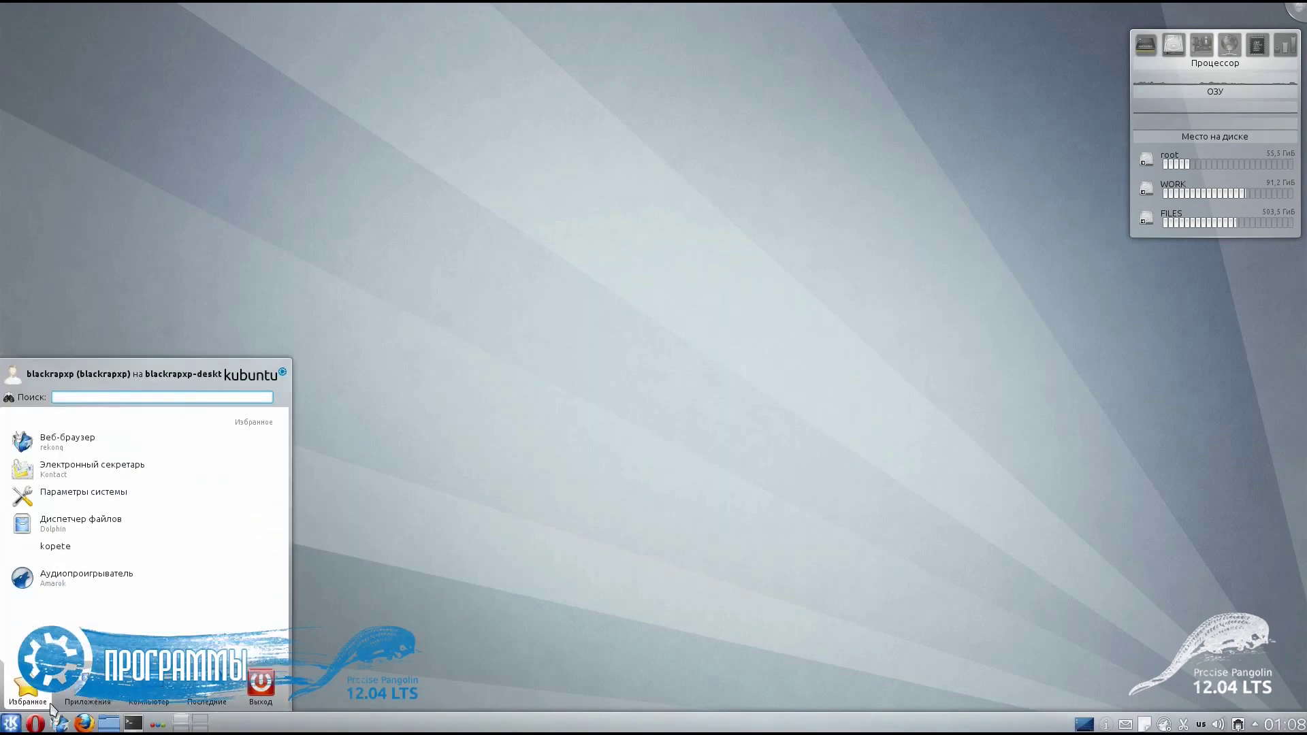
click(75, 703)
click(59, 512)
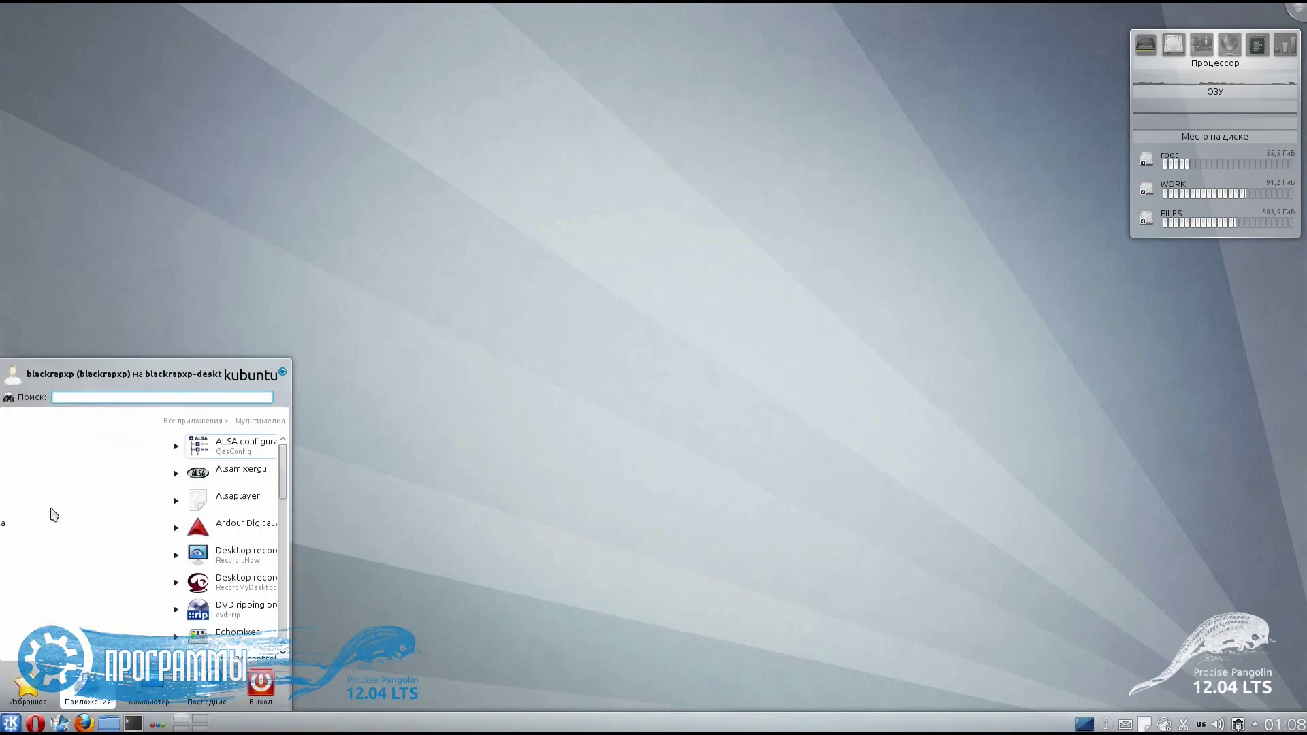
scroll(68, 504, down, 8)
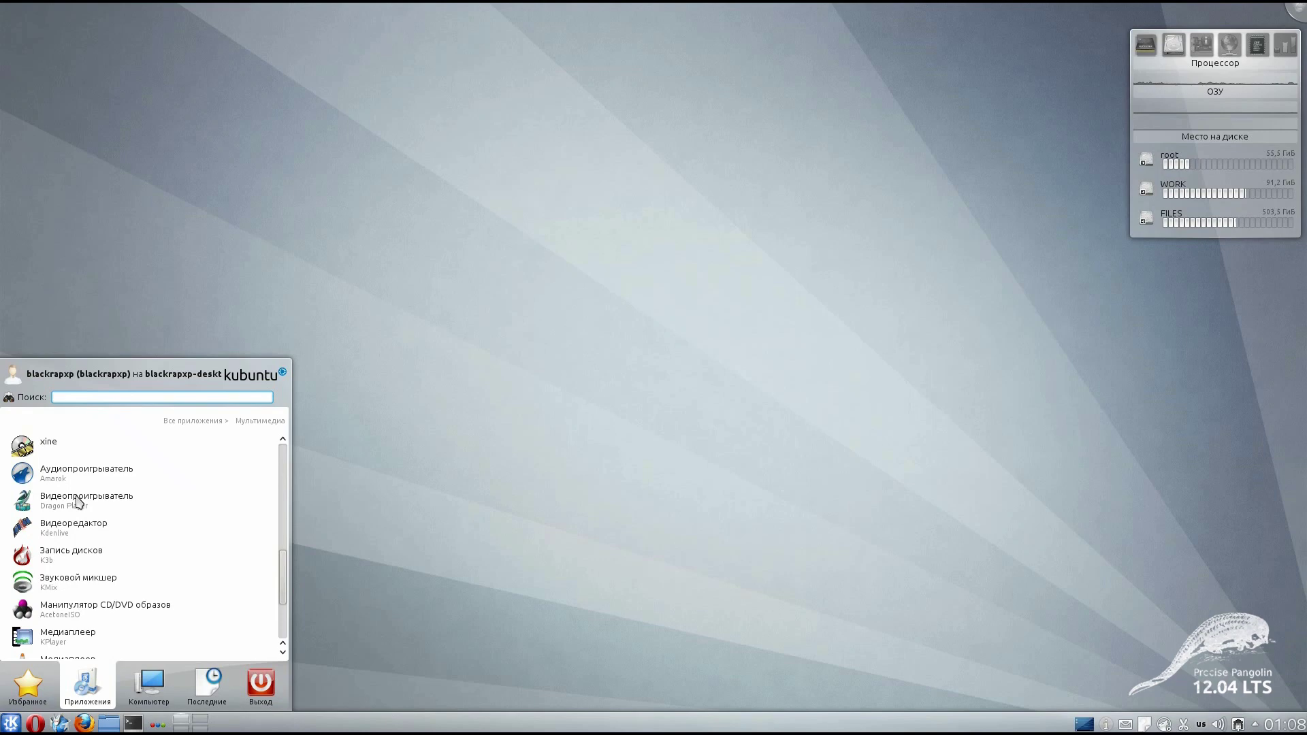
scroll(78, 504, down, 3)
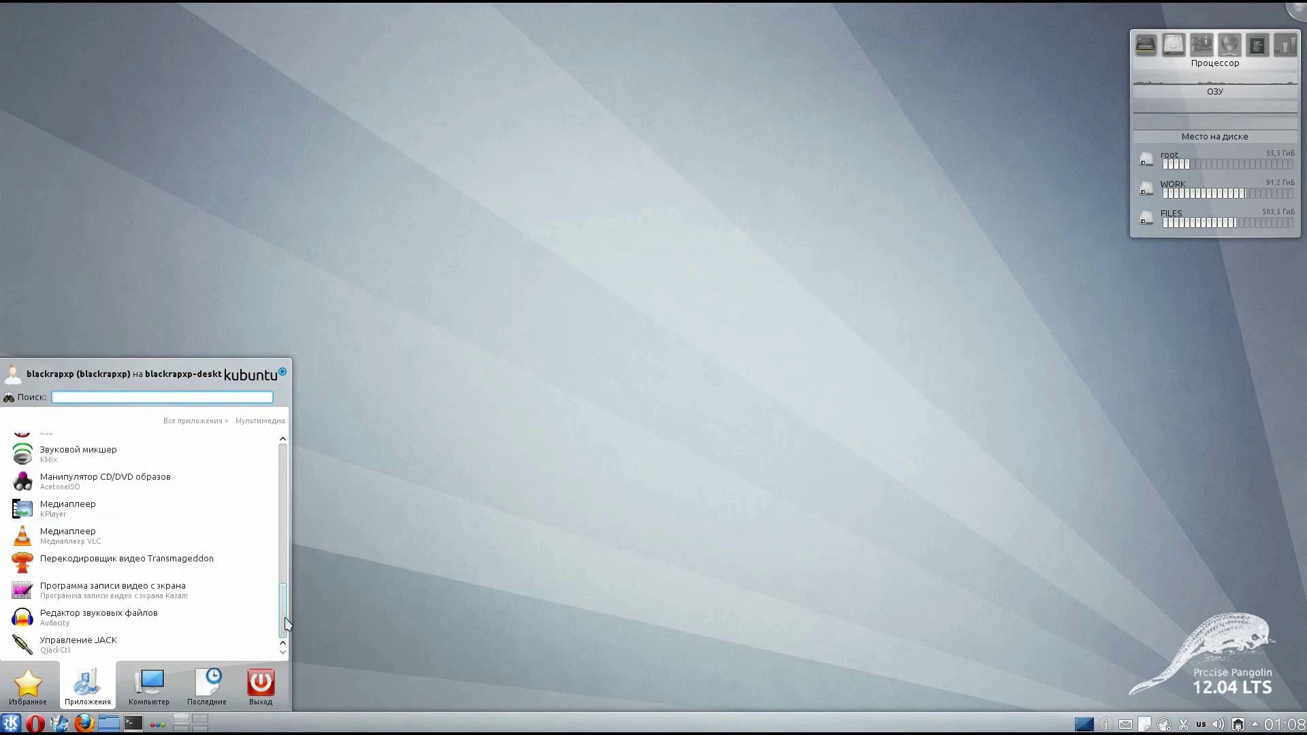
drag(284, 617, 284, 482)
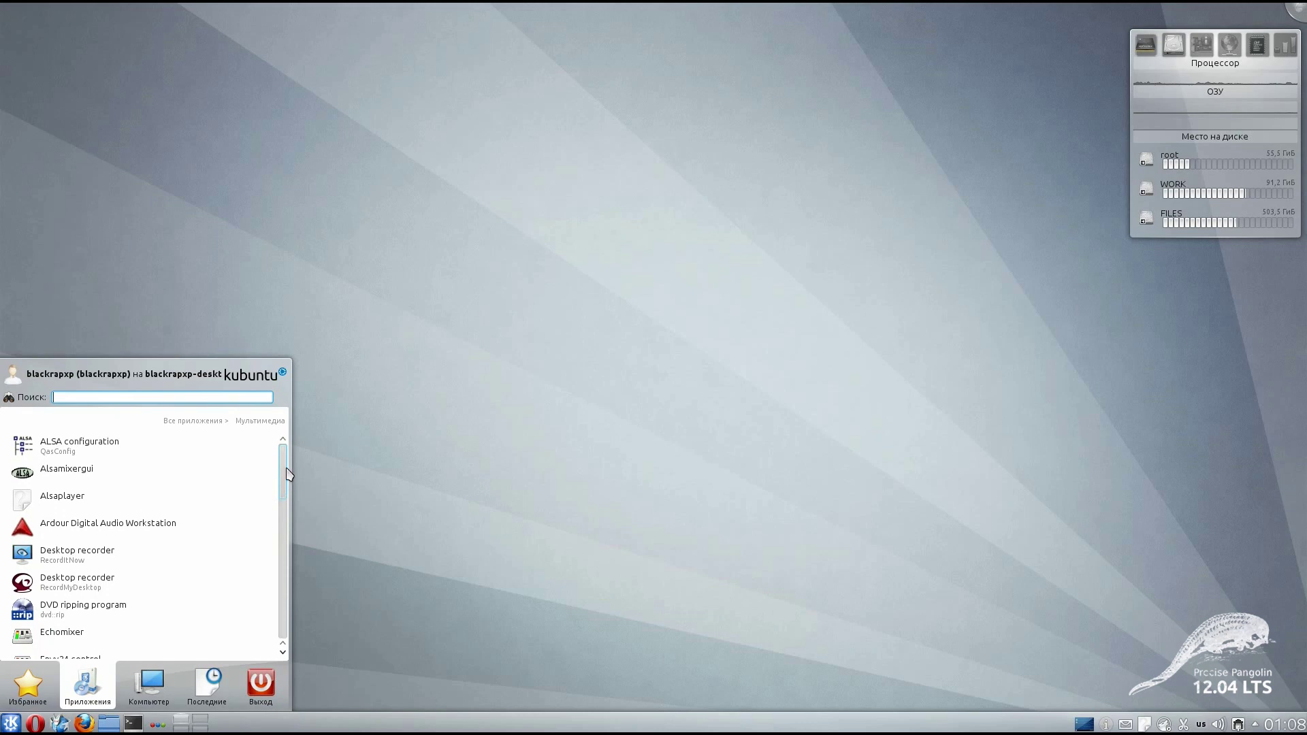
Launch the GIMP Image Editor from the Графика application category.
click(196, 420)
click(143, 447)
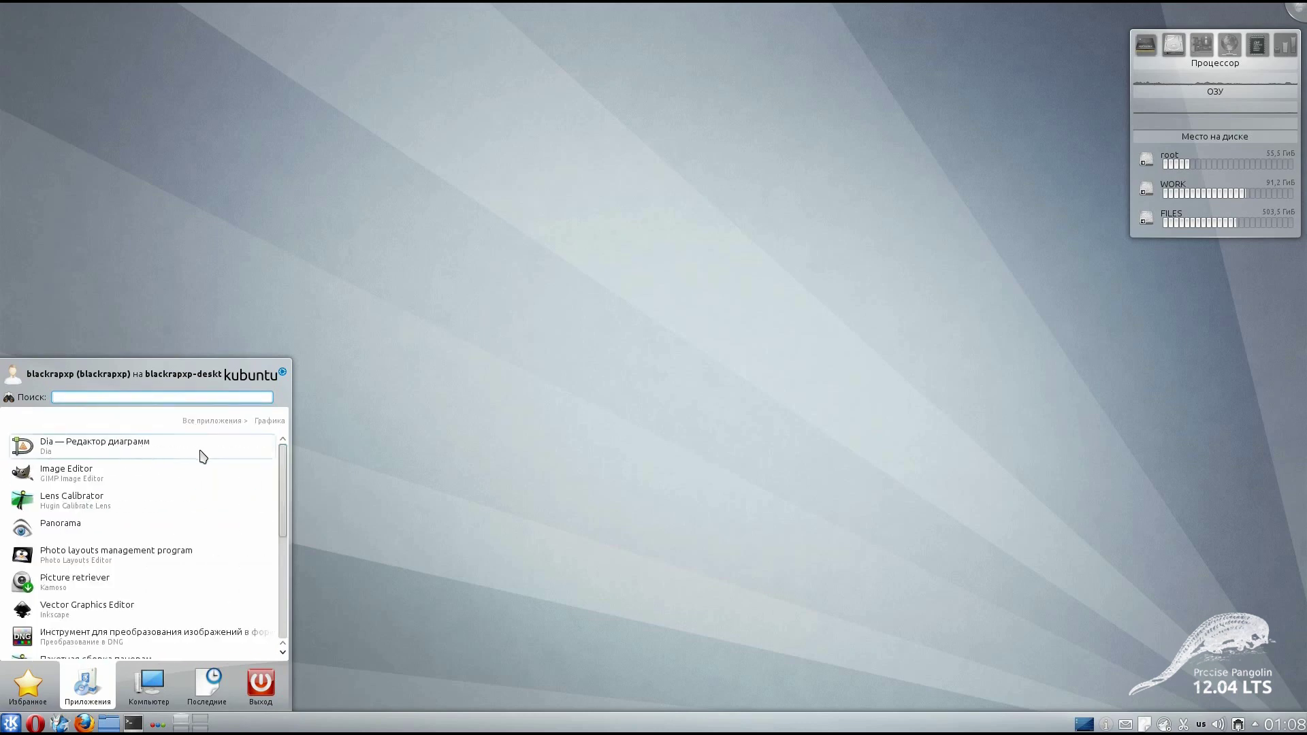
click(102, 473)
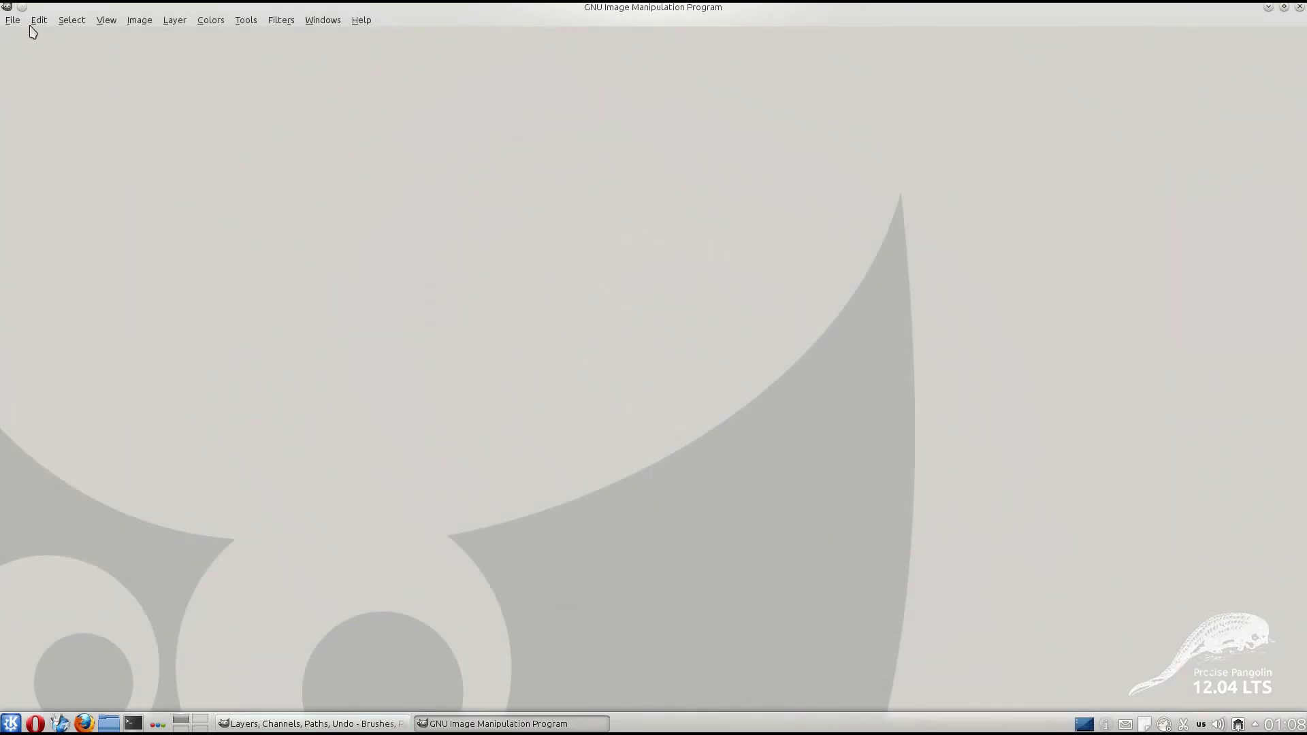
Open the recently used image Визитка 1200v1-2.psd and restore its window to a smaller size, placed lower on the desktop.
click(13, 22)
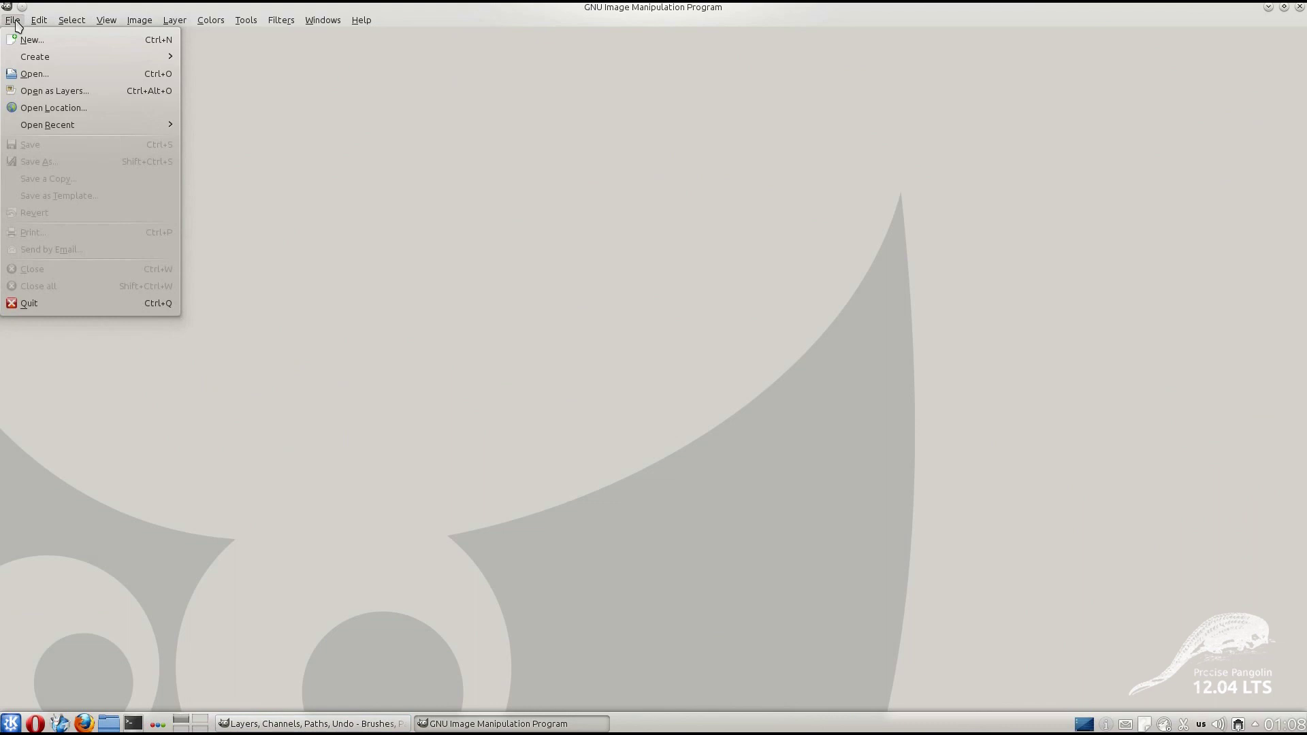
click(51, 73)
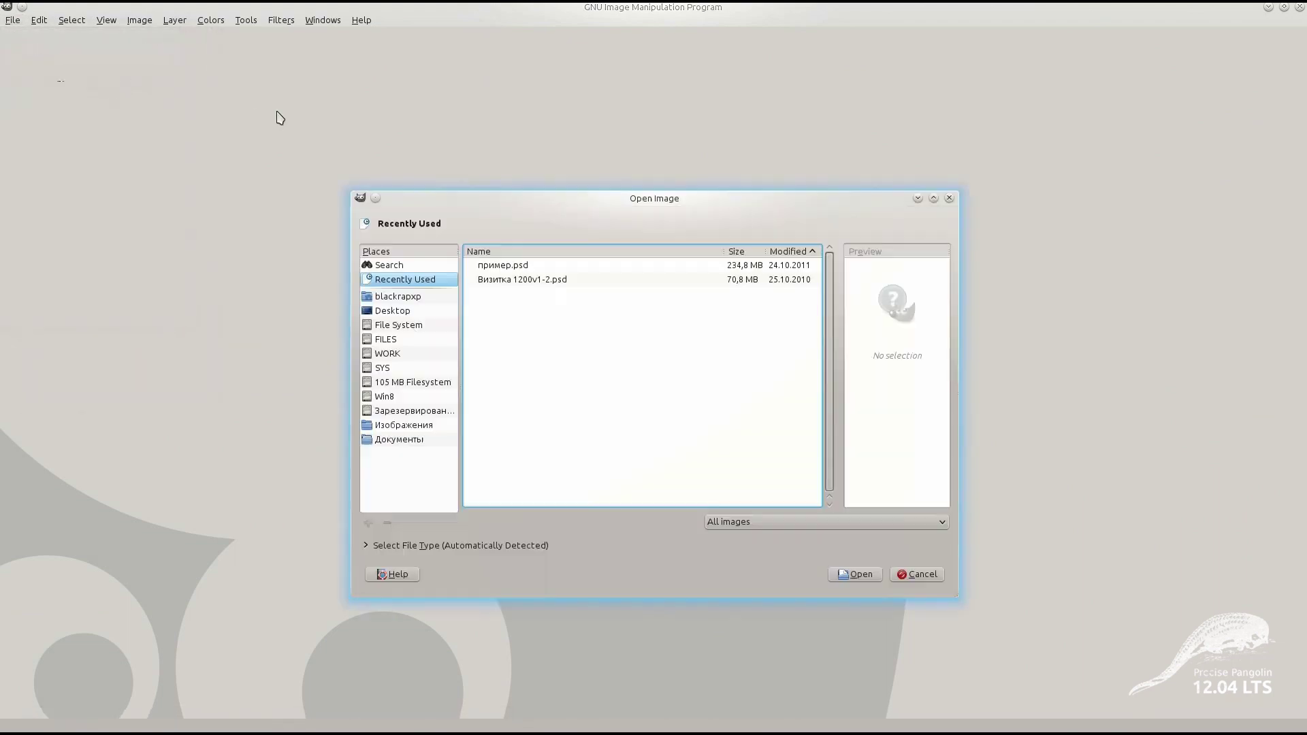
click(513, 283)
double_click(513, 283)
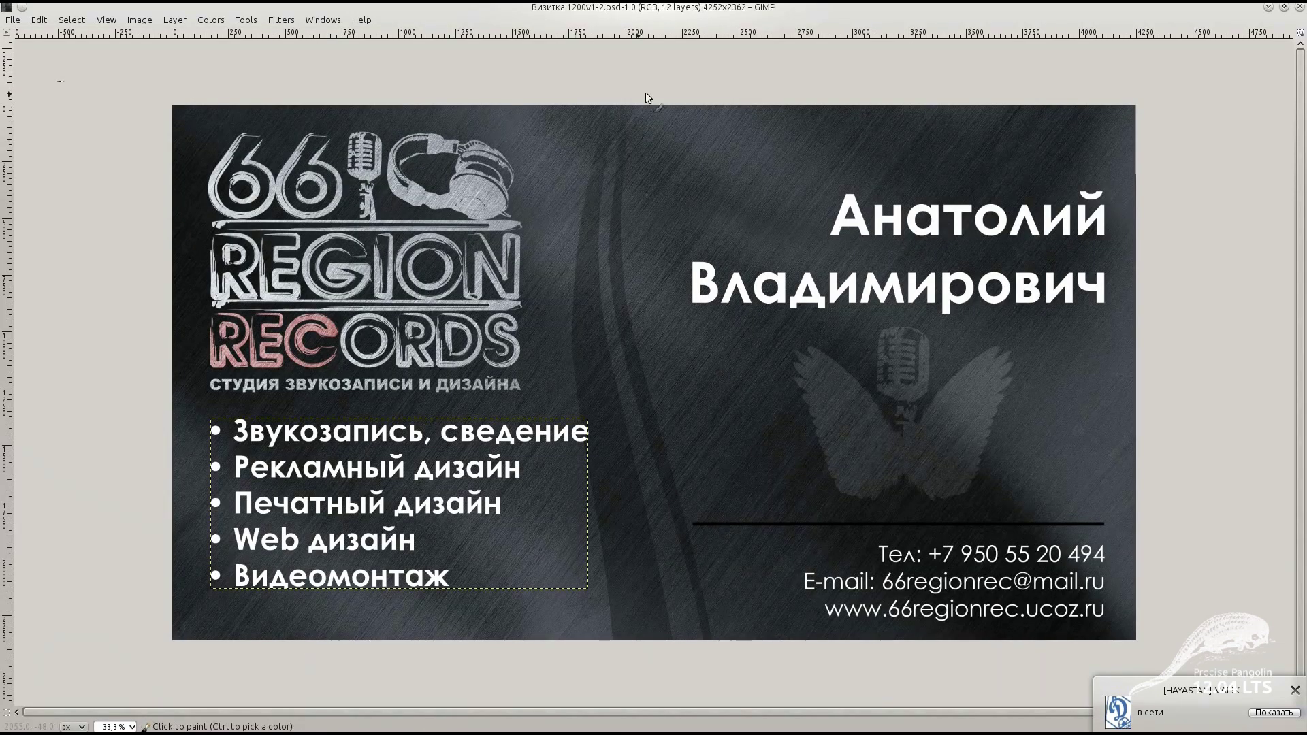
click(1283, 7)
drag(695, 6, 708, 67)
Reposition the business card's large name text toward the logo using the Move tool set to move the active layer.
key(m)
click(885, 214)
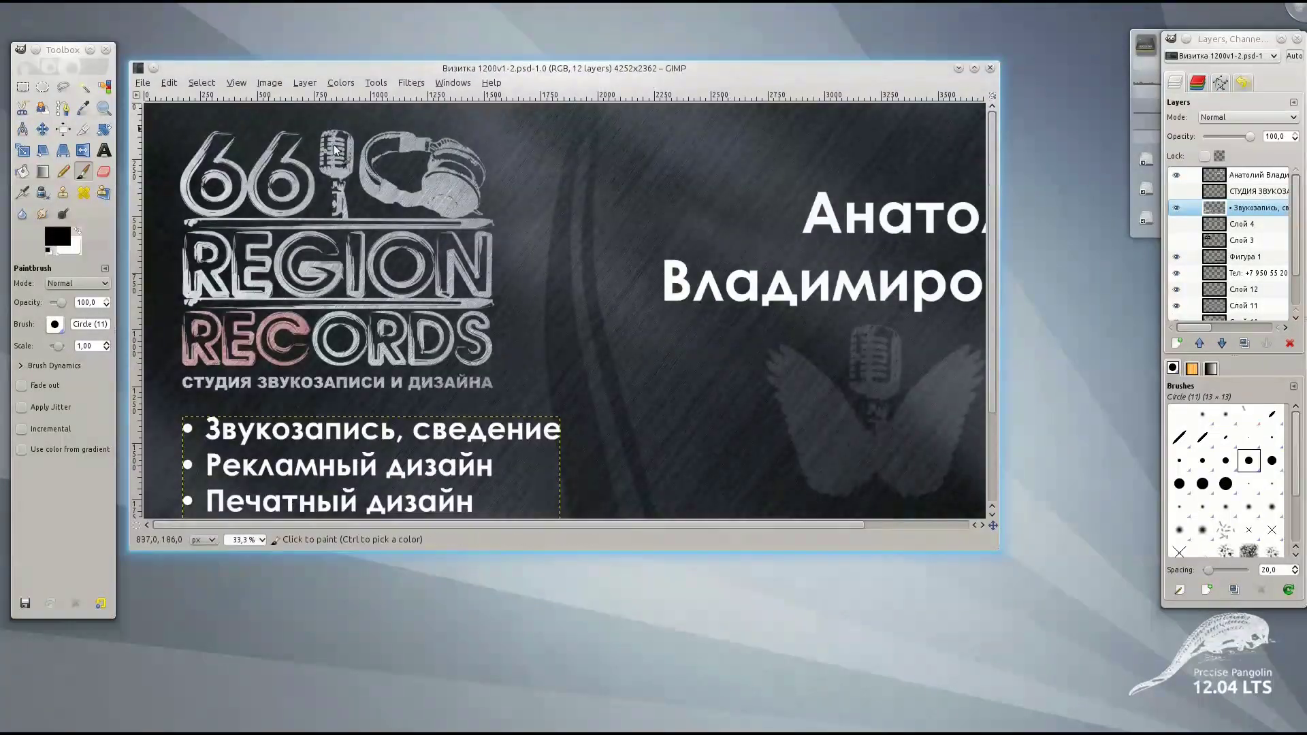
scroll(544, 340, down, 3)
click(71, 342)
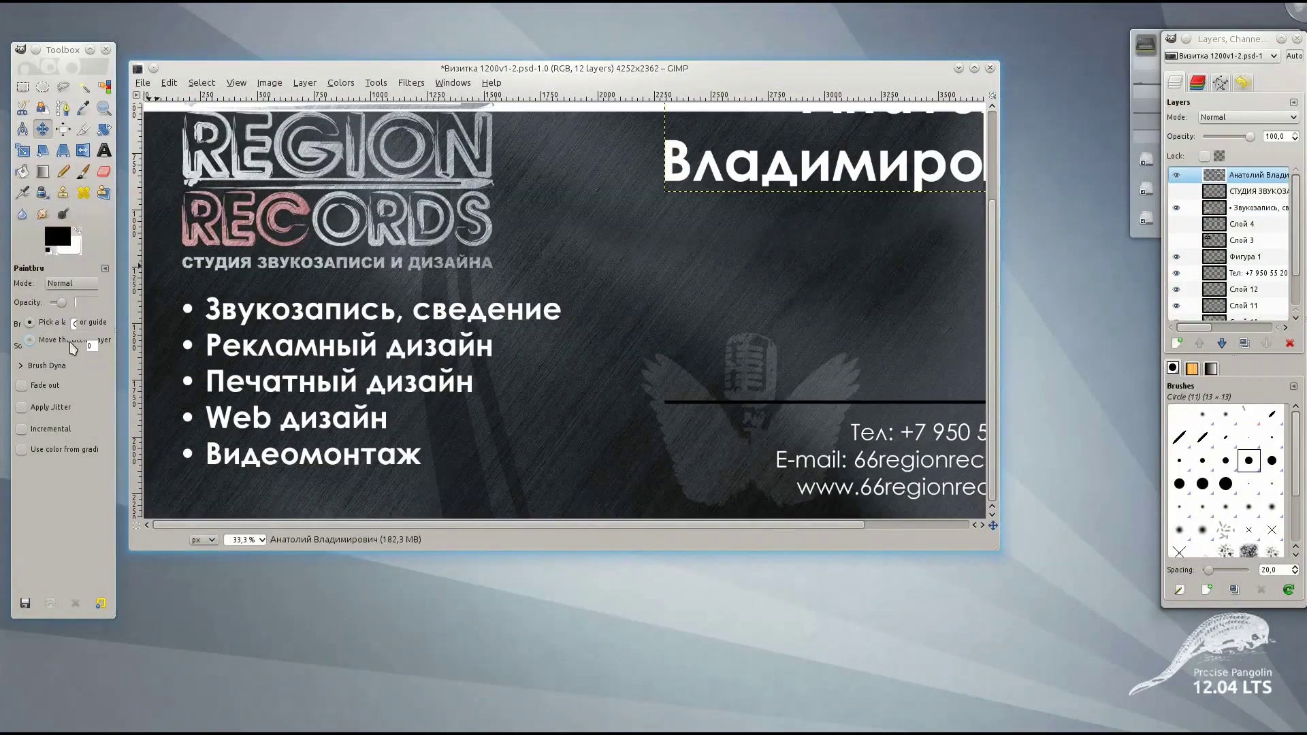
drag(836, 147, 639, 202)
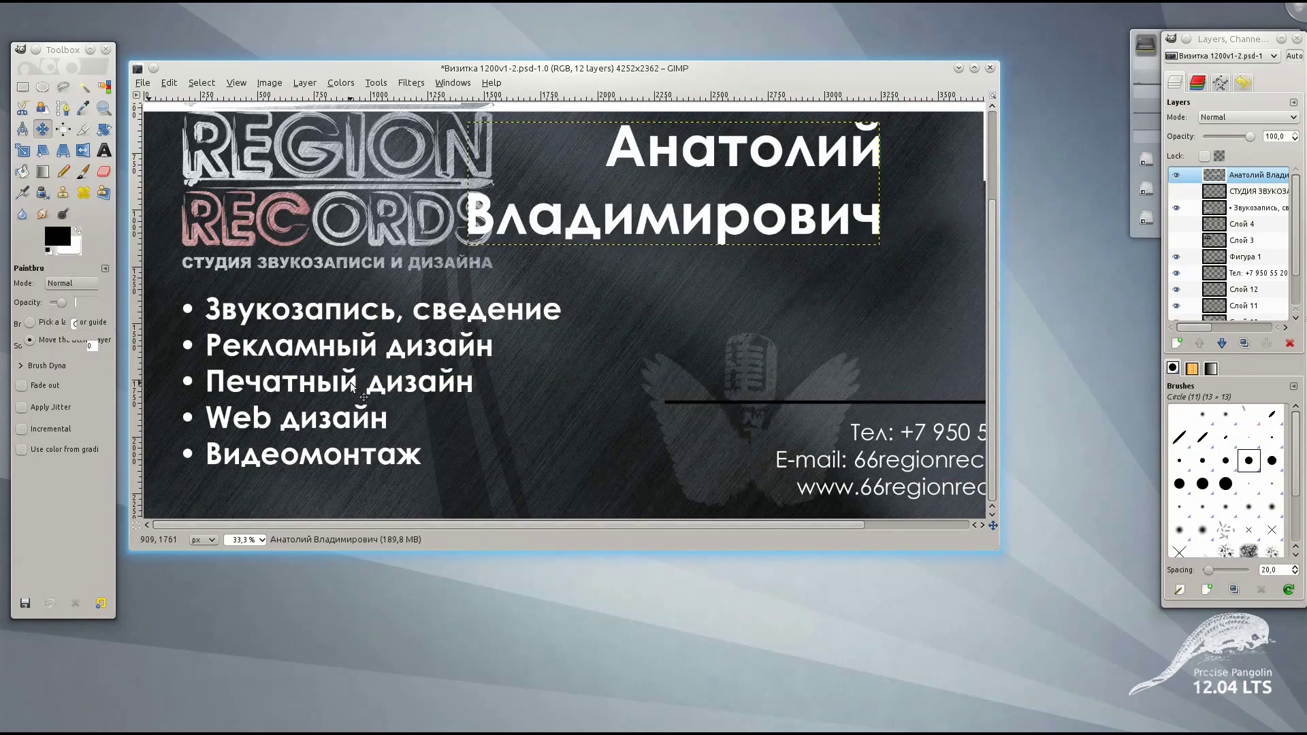
Move the large name text away from the logo, and move the services list up and rightward until it overlaps the logo.
drag(354, 387, 572, 386)
click(1249, 206)
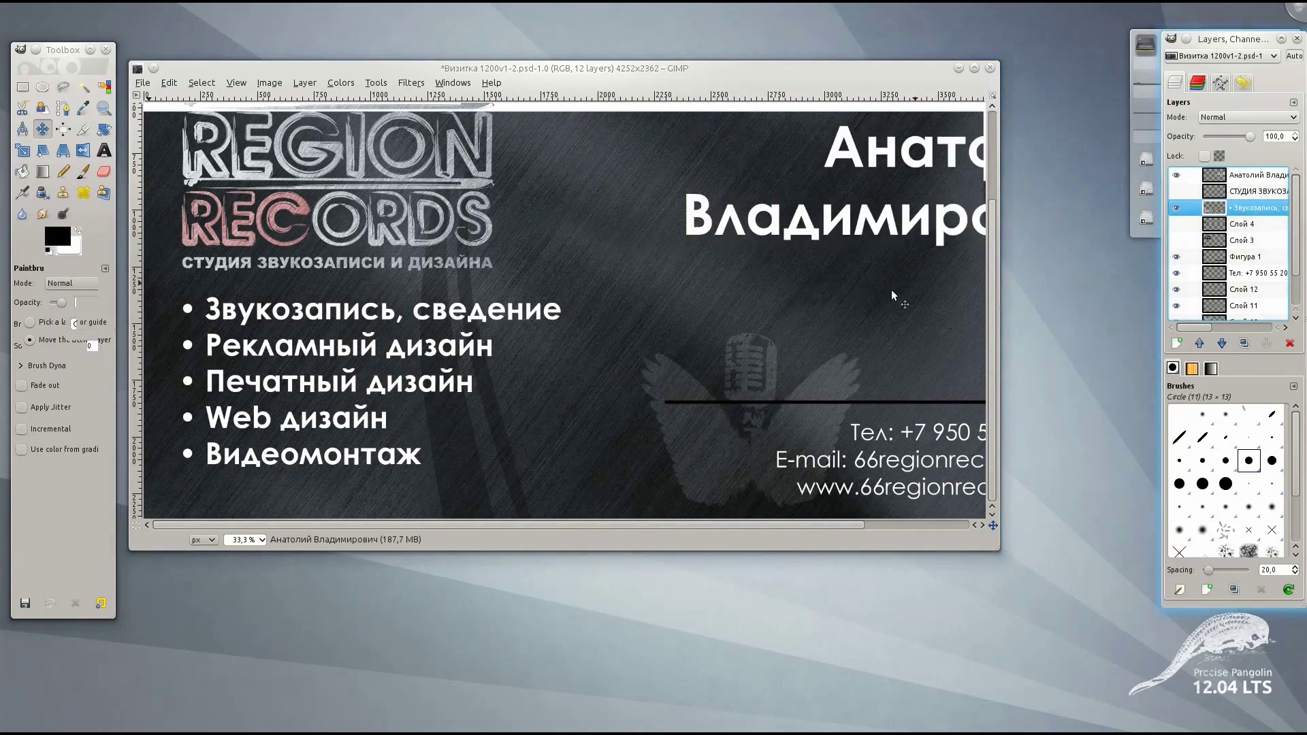
drag(291, 390, 581, 189)
Move the Фигура 1 line and the dark background layers with the Move tool set to pick a layer.
click(1243, 256)
click(30, 322)
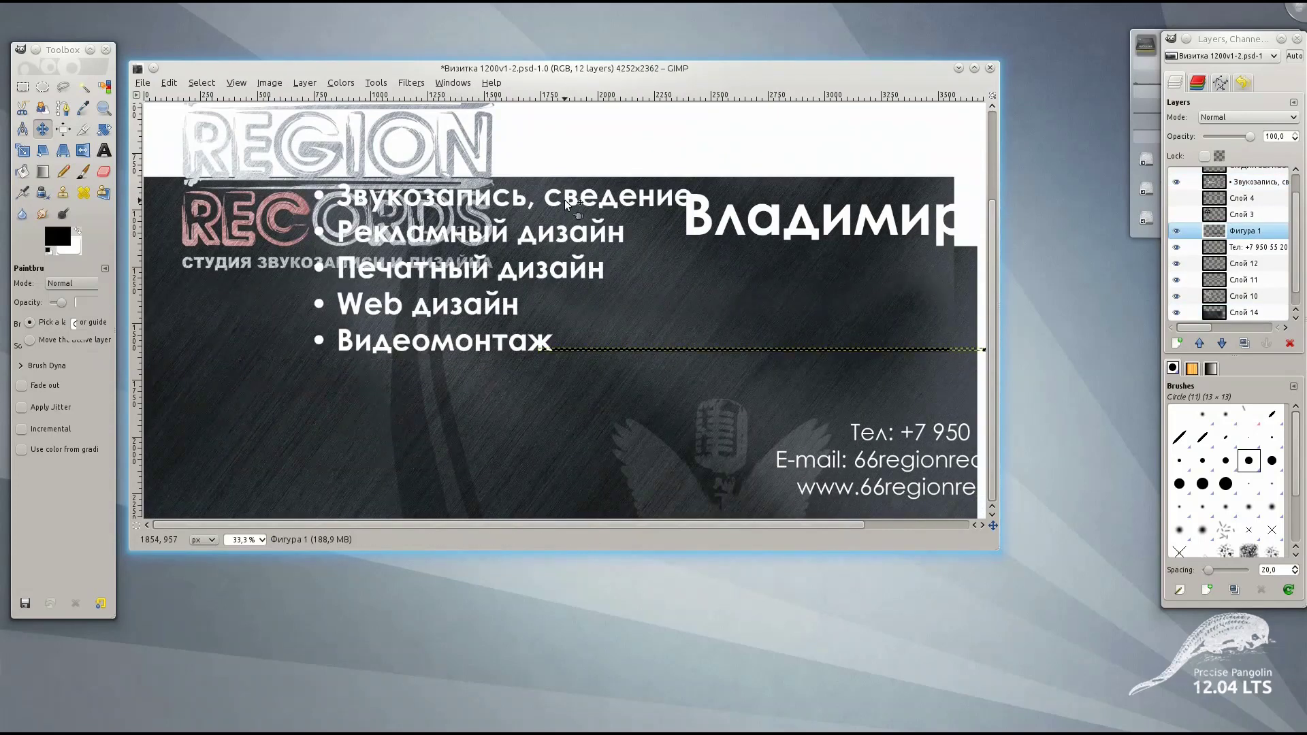
Make the contact details text layer active and create a new brush with the default settings, closing the Brush Editor.
click(1259, 247)
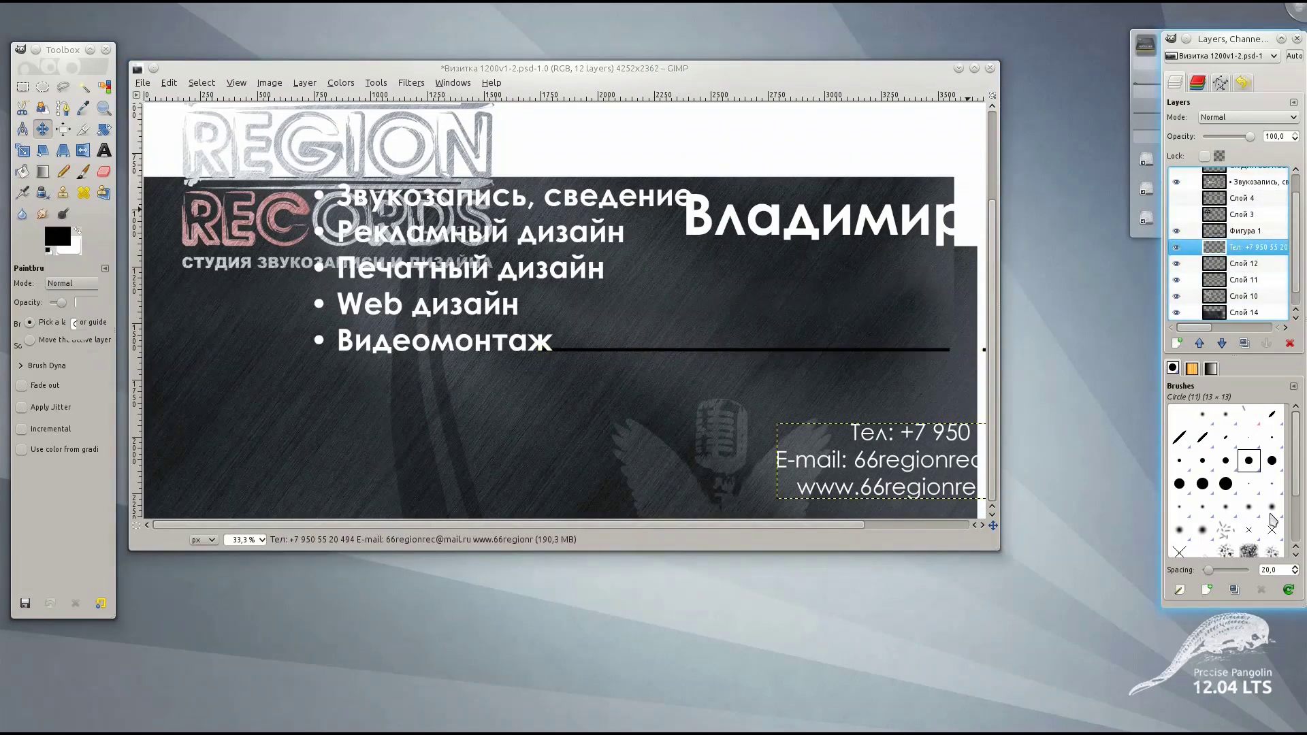
click(1217, 590)
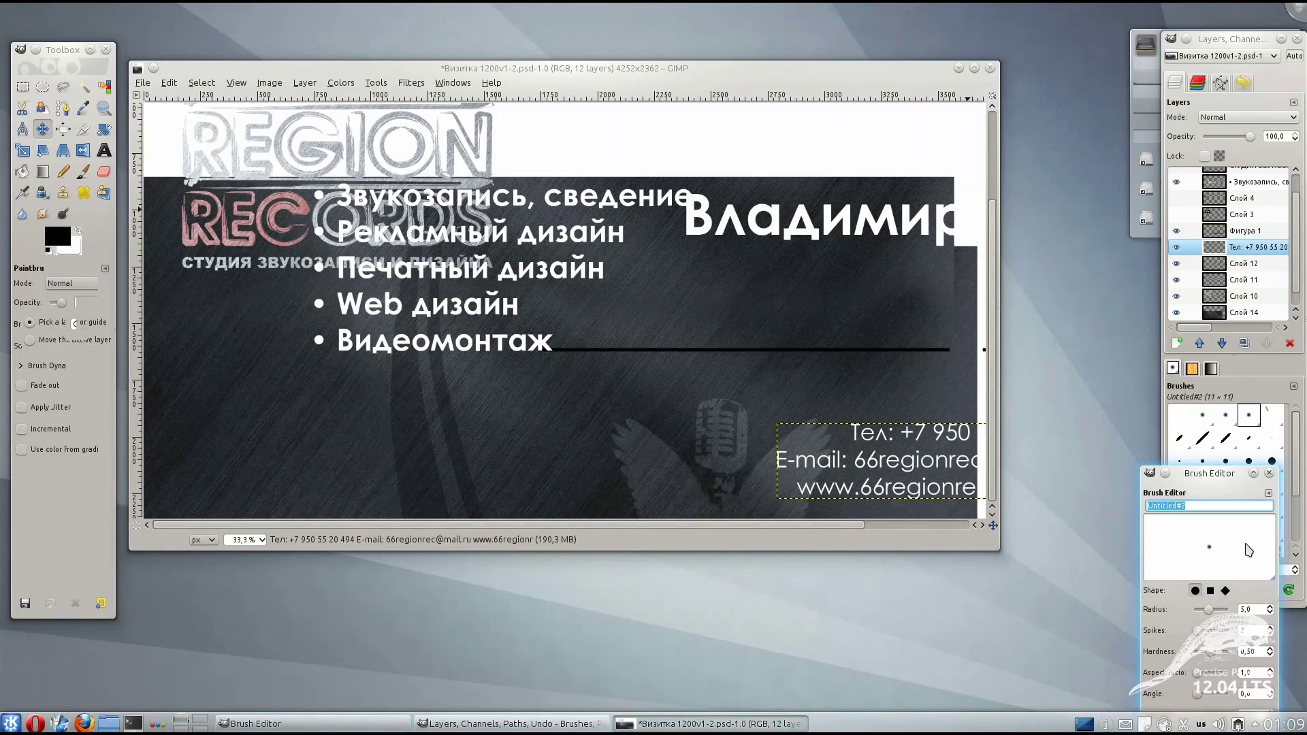
drag(1201, 469, 1045, 274)
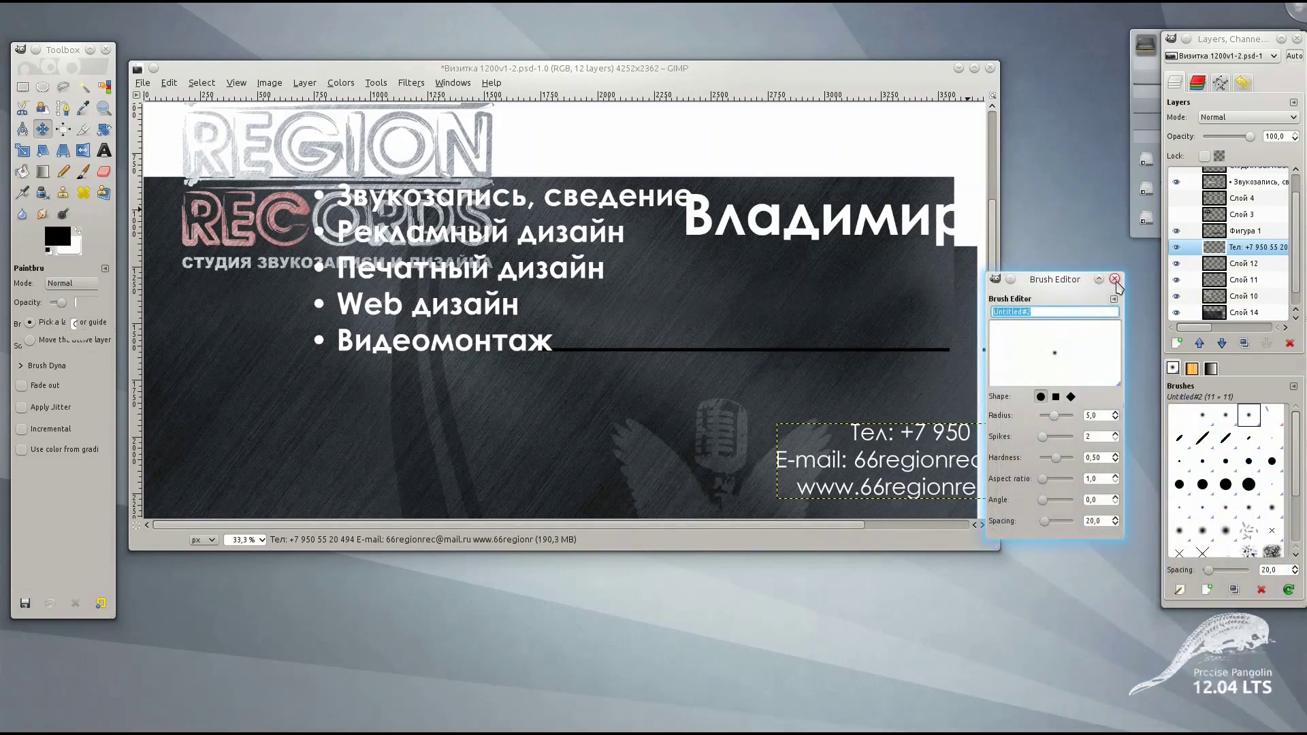
click(1114, 279)
Add a transparent 4252 × 2362 px layer above the contact details and choose the Paintbrush with the Galaxy, Big brush.
click(1176, 344)
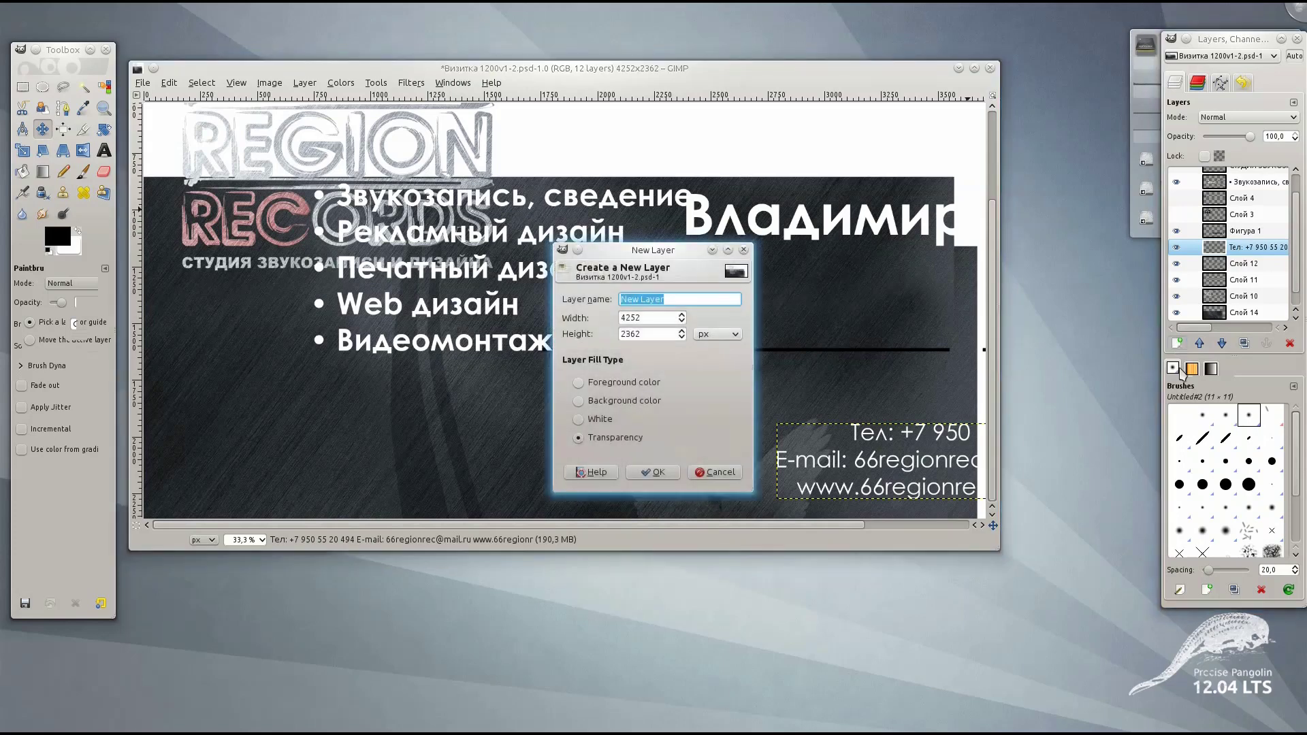
click(657, 472)
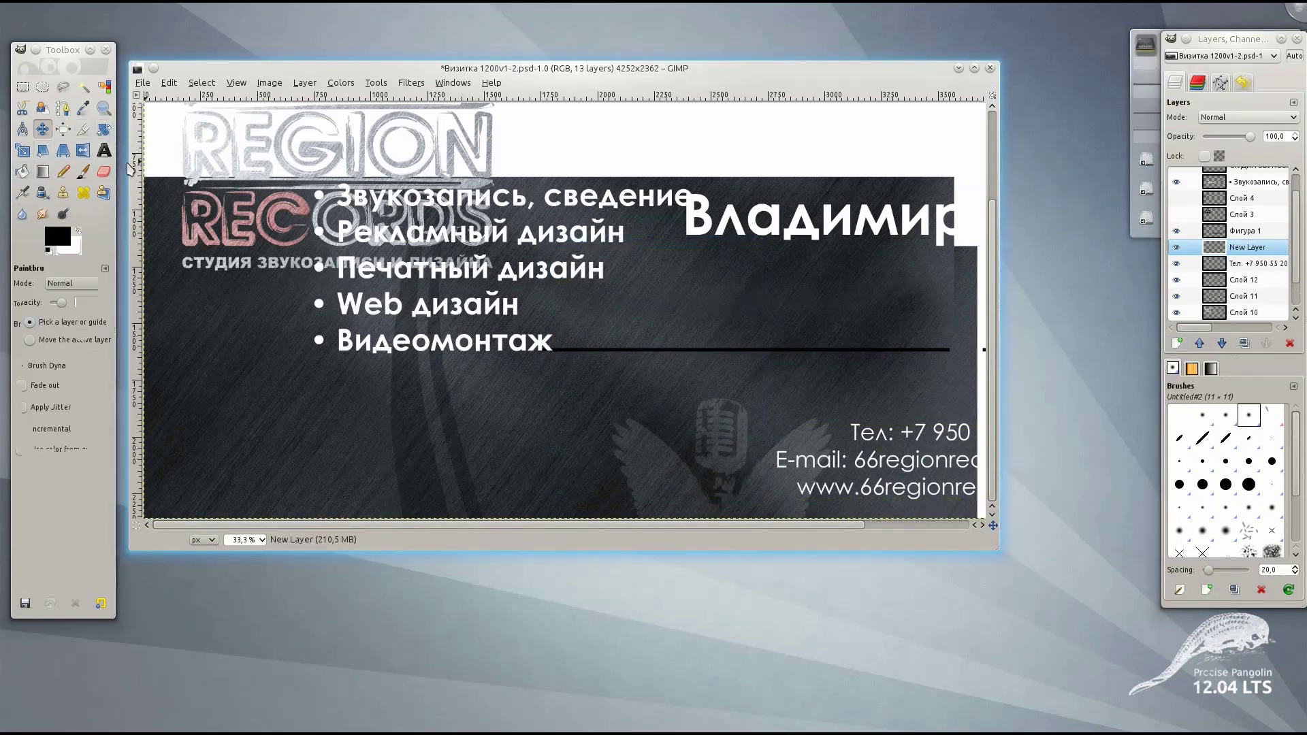
click(83, 171)
click(55, 324)
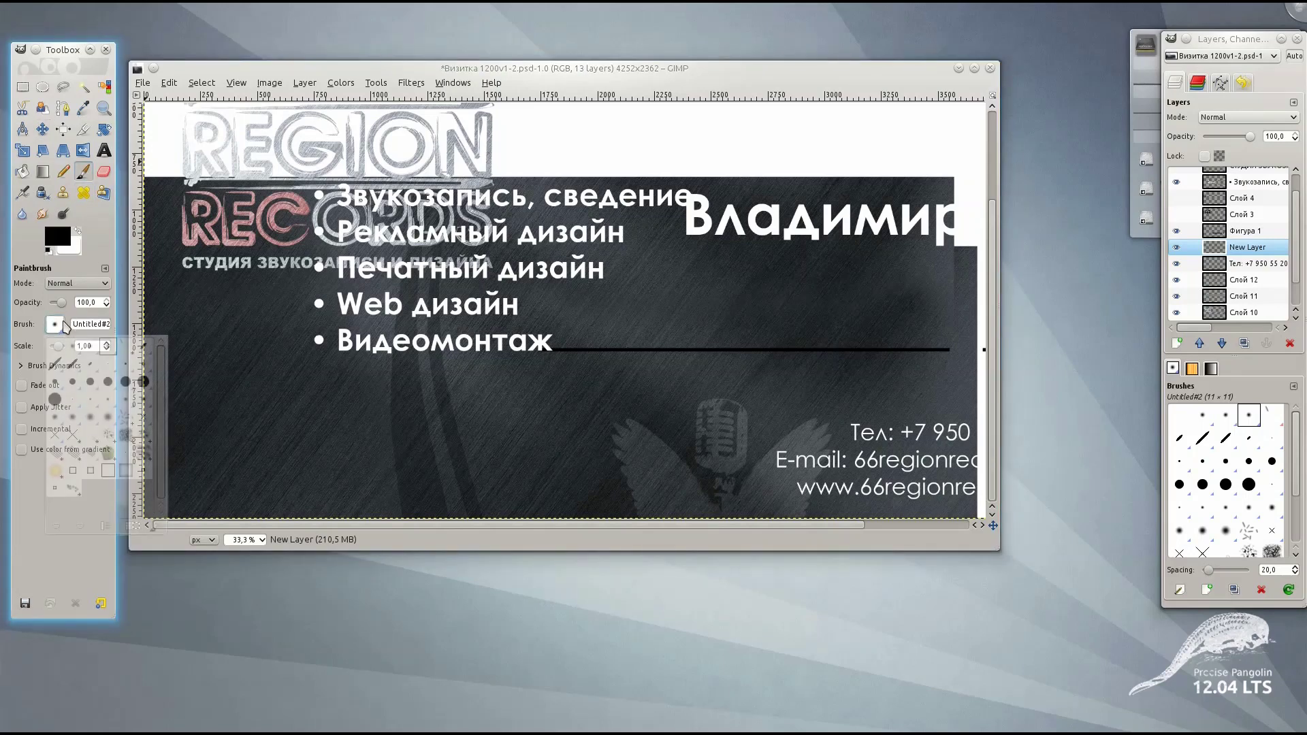
double_click(129, 436)
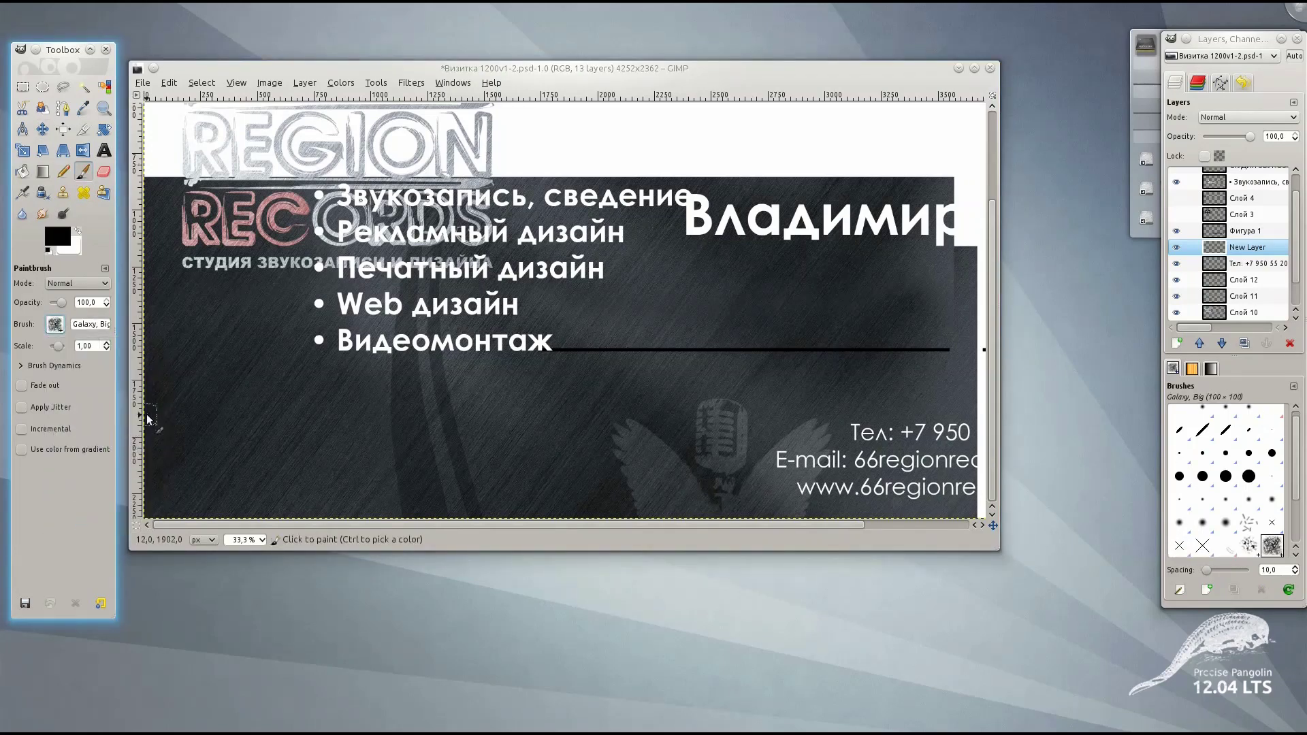
click(62, 214)
click(83, 172)
Change the foreground color to a bright violet.
click(52, 242)
click(604, 351)
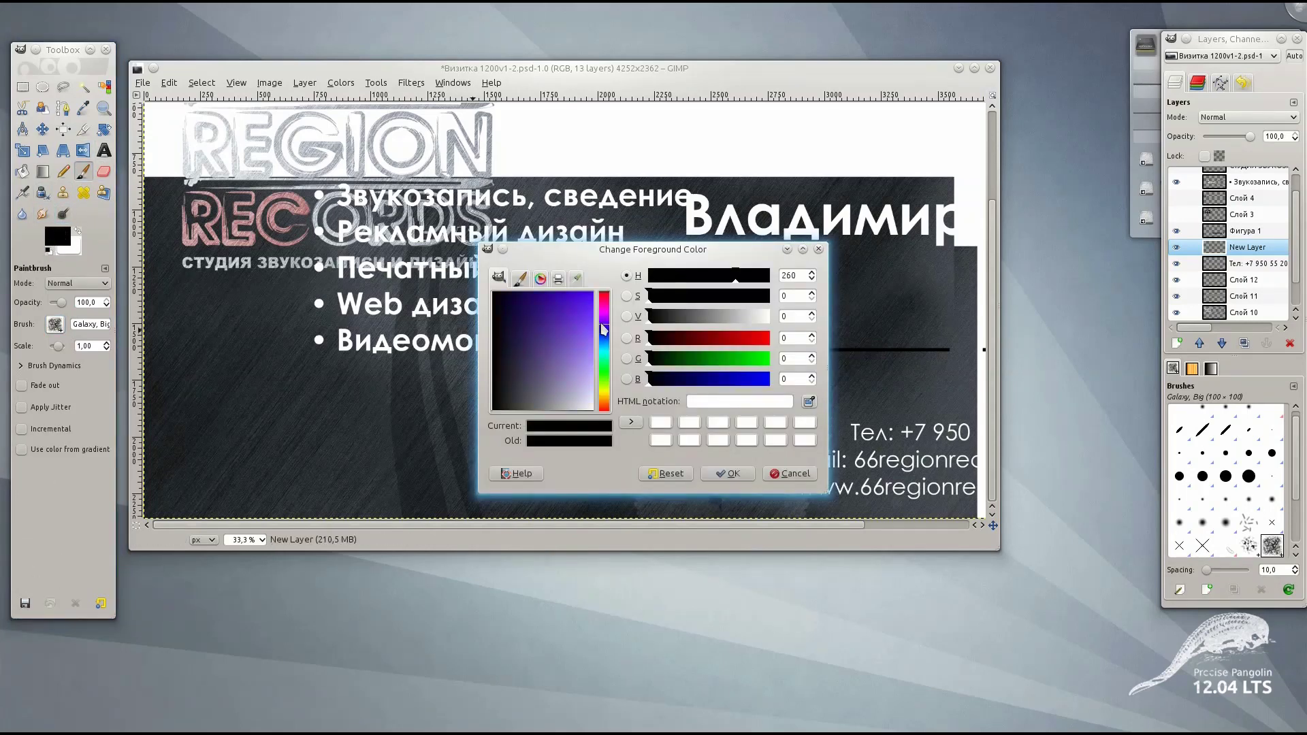
click(590, 303)
drag(589, 303, 593, 292)
click(706, 469)
Paint freehand violet strokes across the lower part of the business card on the new layer, with the image window maximized partway through.
mouse_move(555, 340)
mouse_down()
mouse_move(679, 340)
mouse_move(429, 380)
mouse_move(792, 344)
mouse_up()
drag(854, 393, 884, 288)
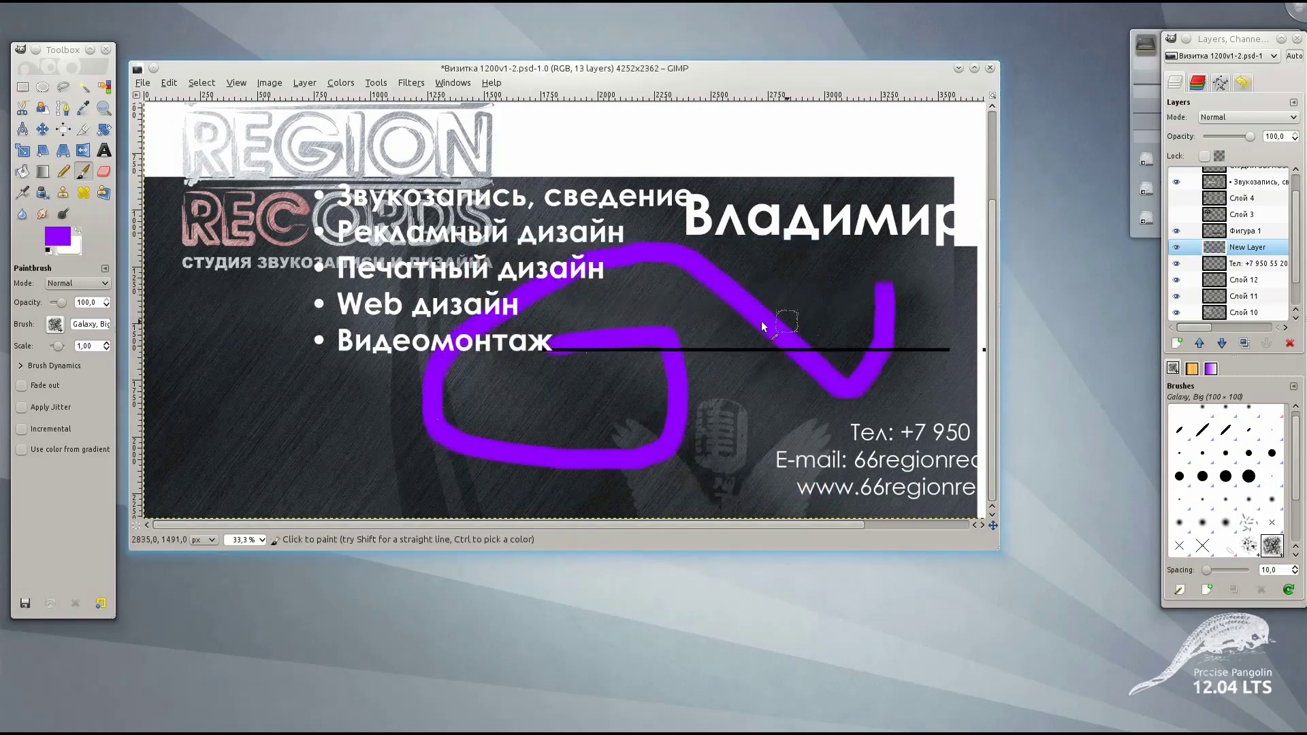
double_click(756, 70)
mouse_move(757, 384)
mouse_down()
mouse_move(766, 351)
mouse_move(408, 480)
mouse_move(718, 601)
mouse_up()
Close the business card image without saving the changes and quit GIMP.
click(1300, 6)
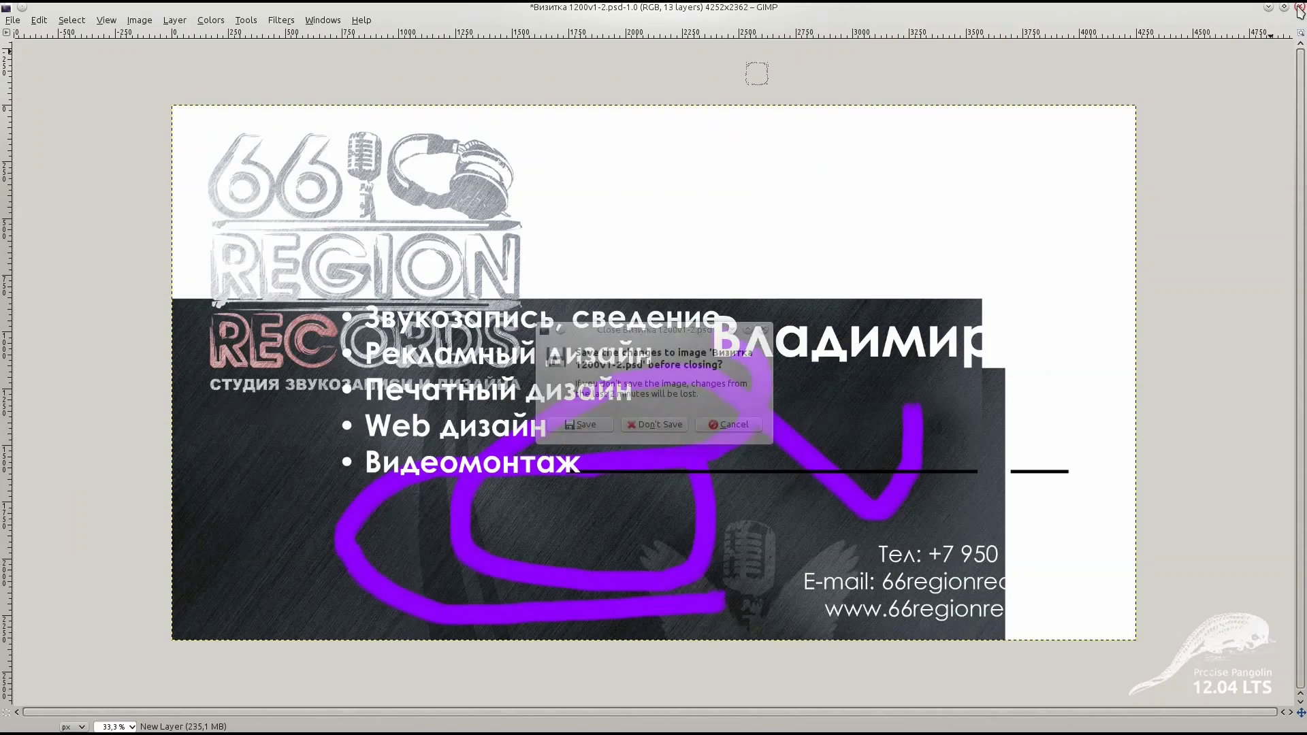
click(637, 426)
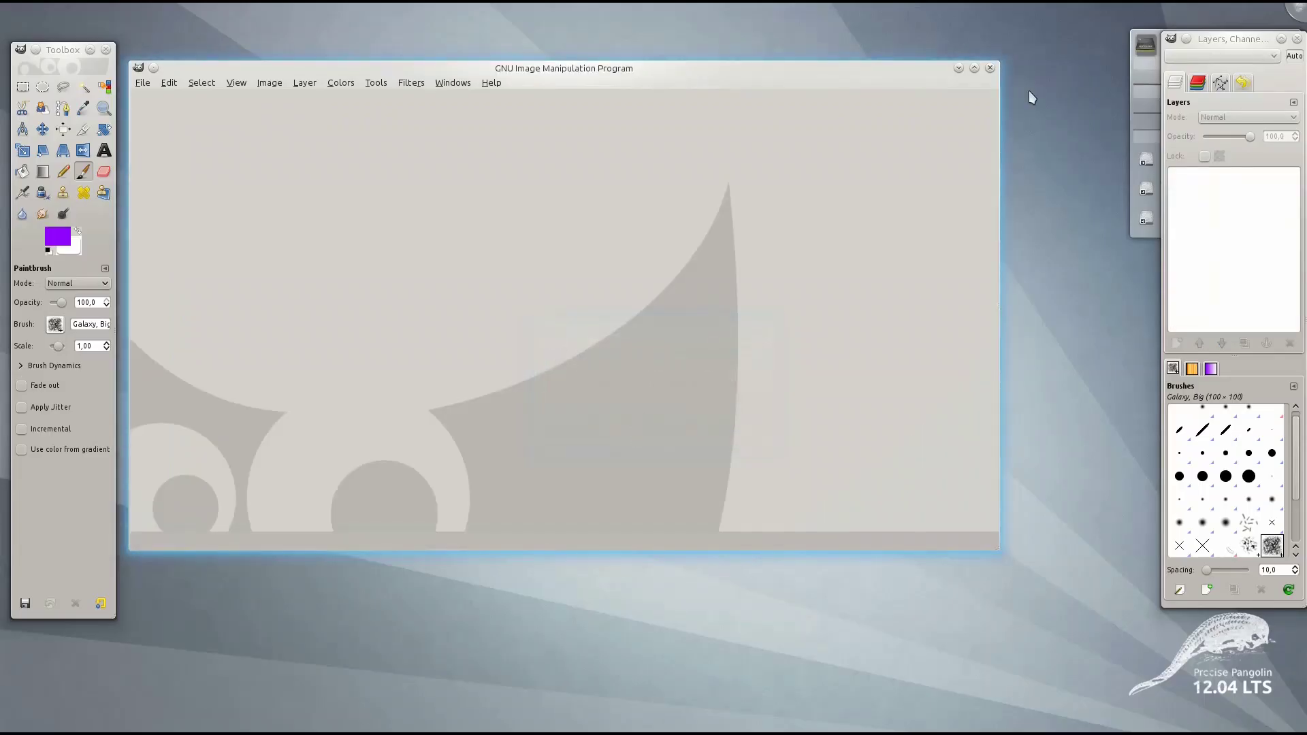
click(991, 68)
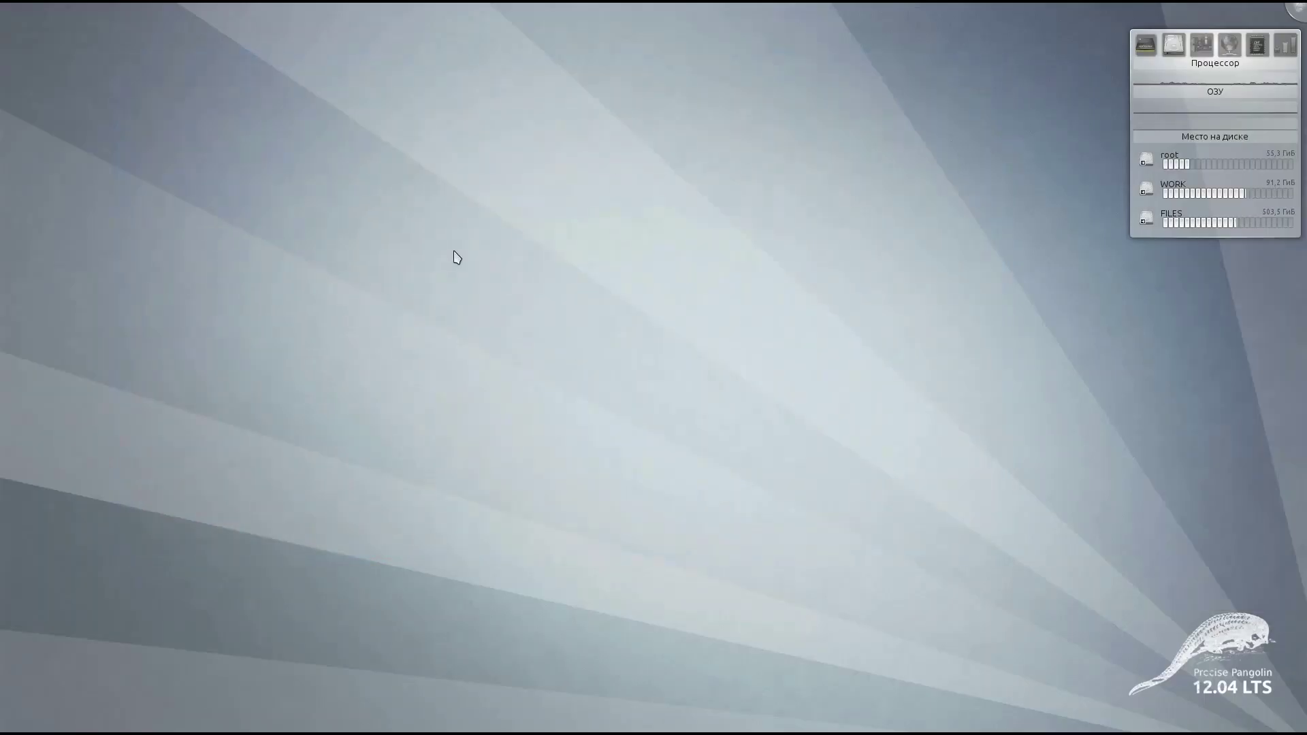
Launch the Inkscape Vector Graphics Editor from the Графика application category and maximize its window.
key(alt+F1)
click(102, 695)
click(107, 443)
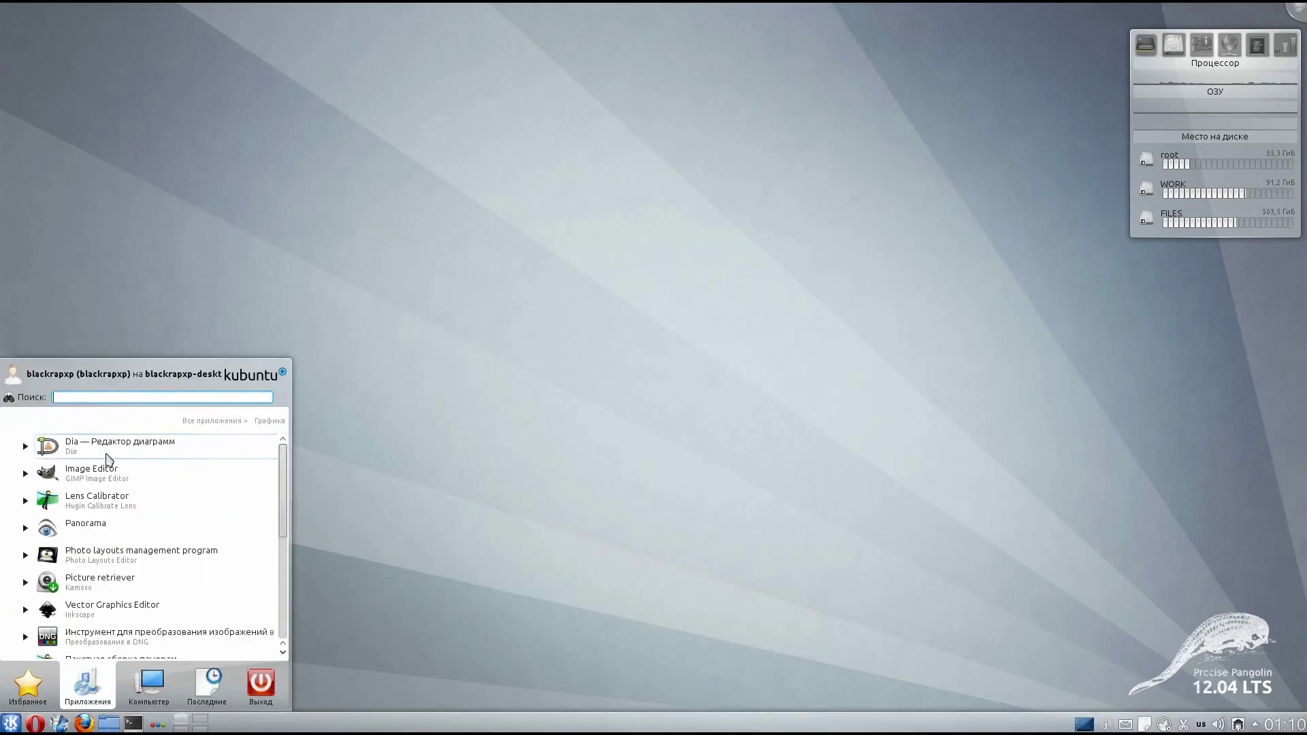
scroll(280, 518, down, 3)
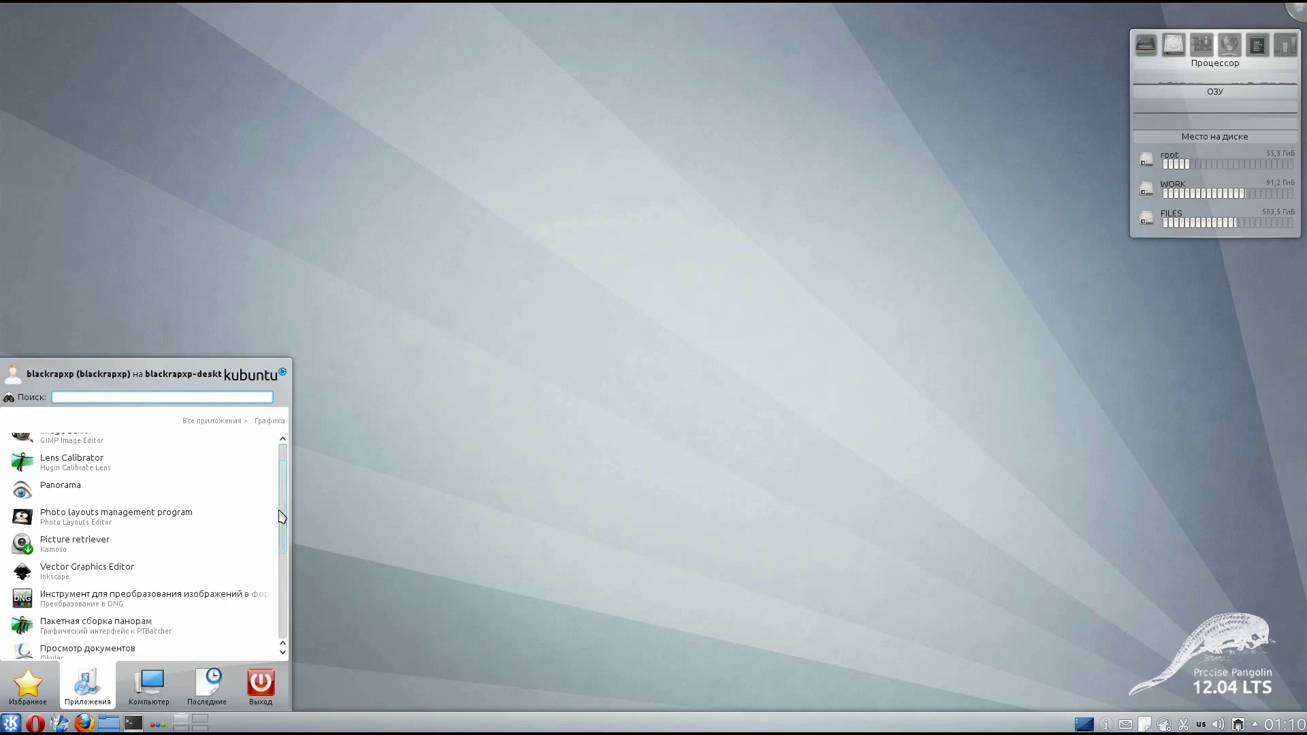
click(41, 539)
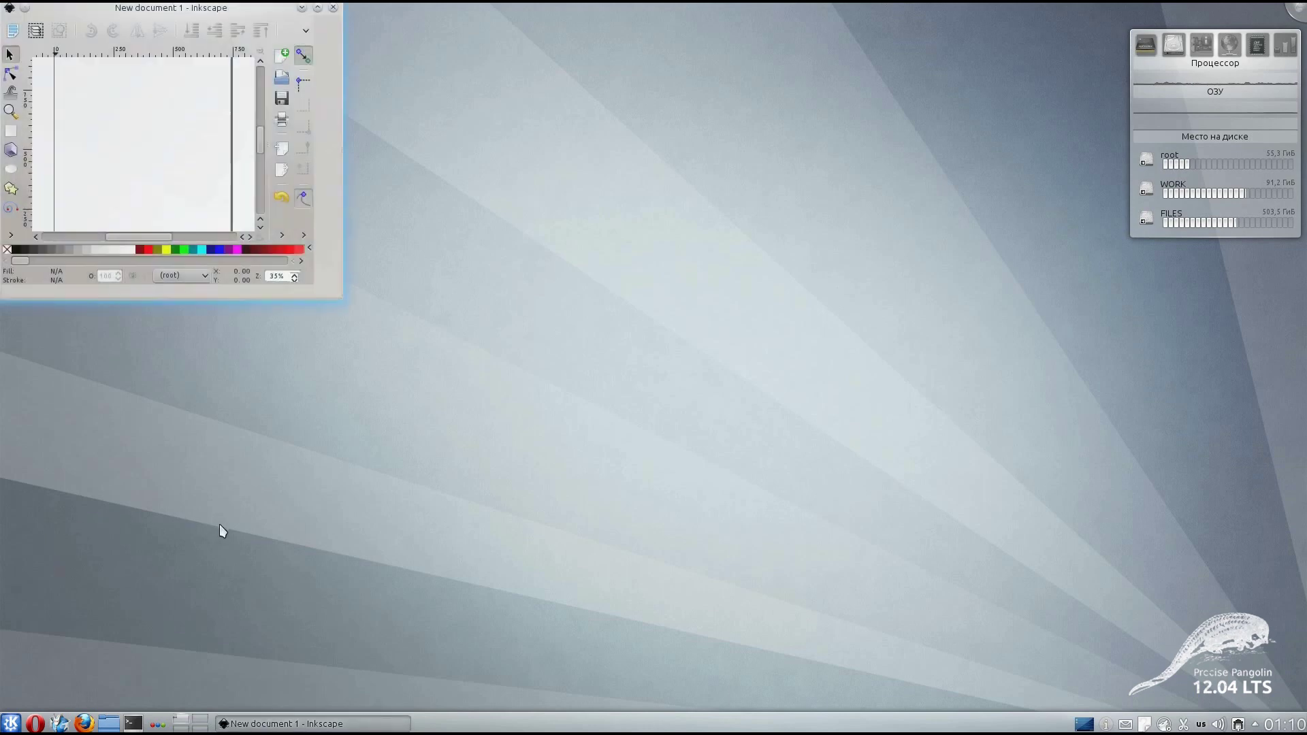
drag(282, 21, 553, 150)
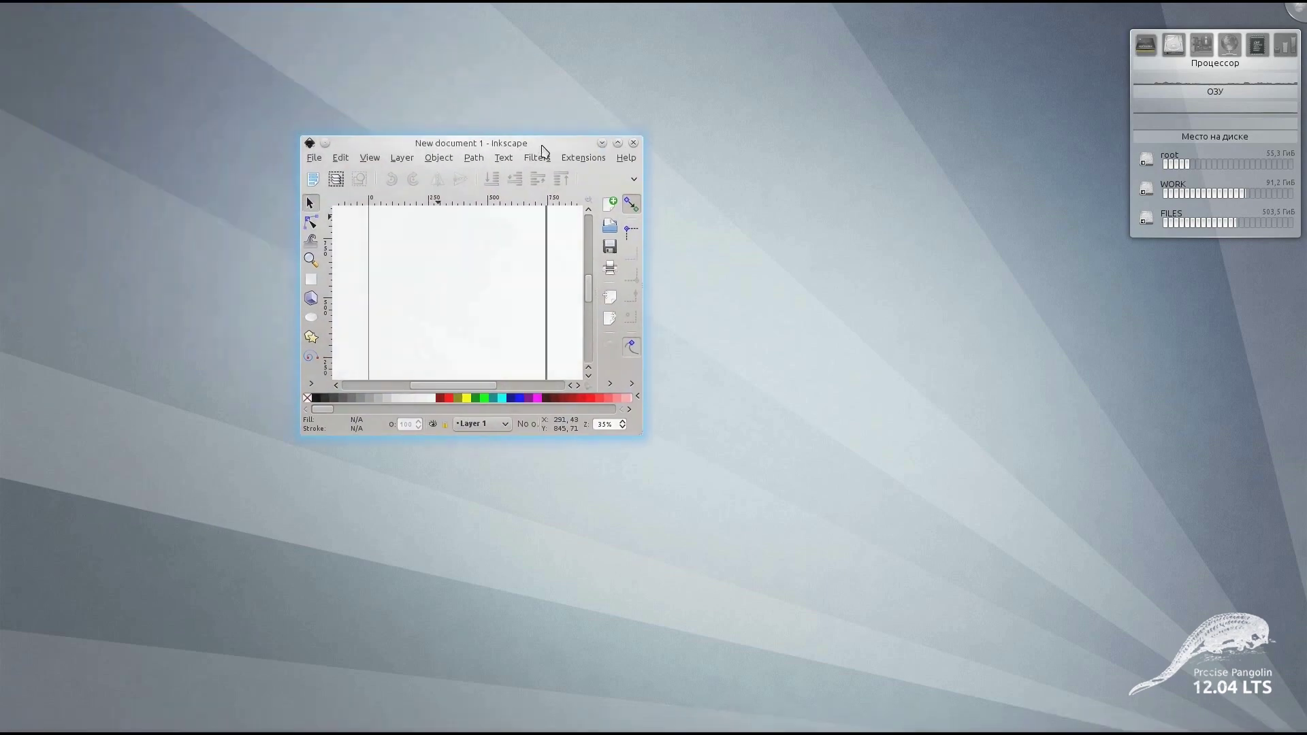
double_click(553, 151)
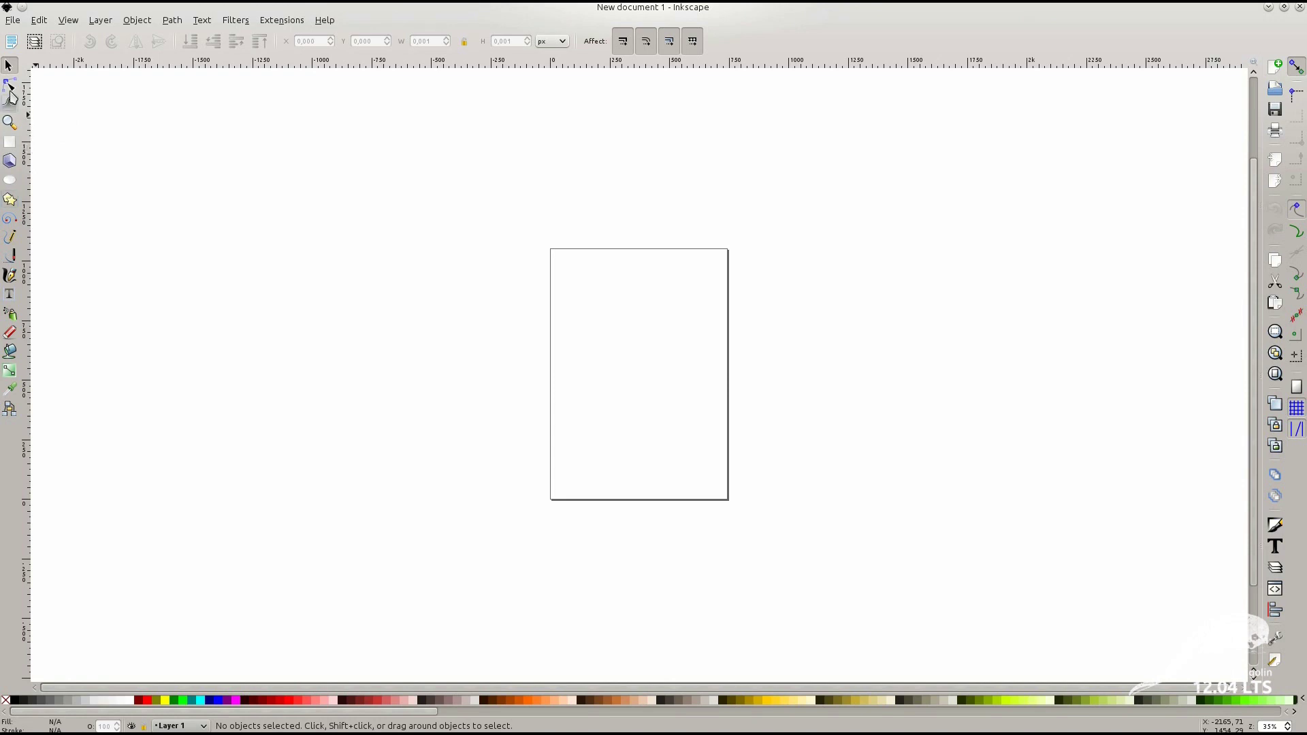
Draw freehand lines across the blank page with the Pencil tool.
click(9, 85)
key(s)
click(9, 235)
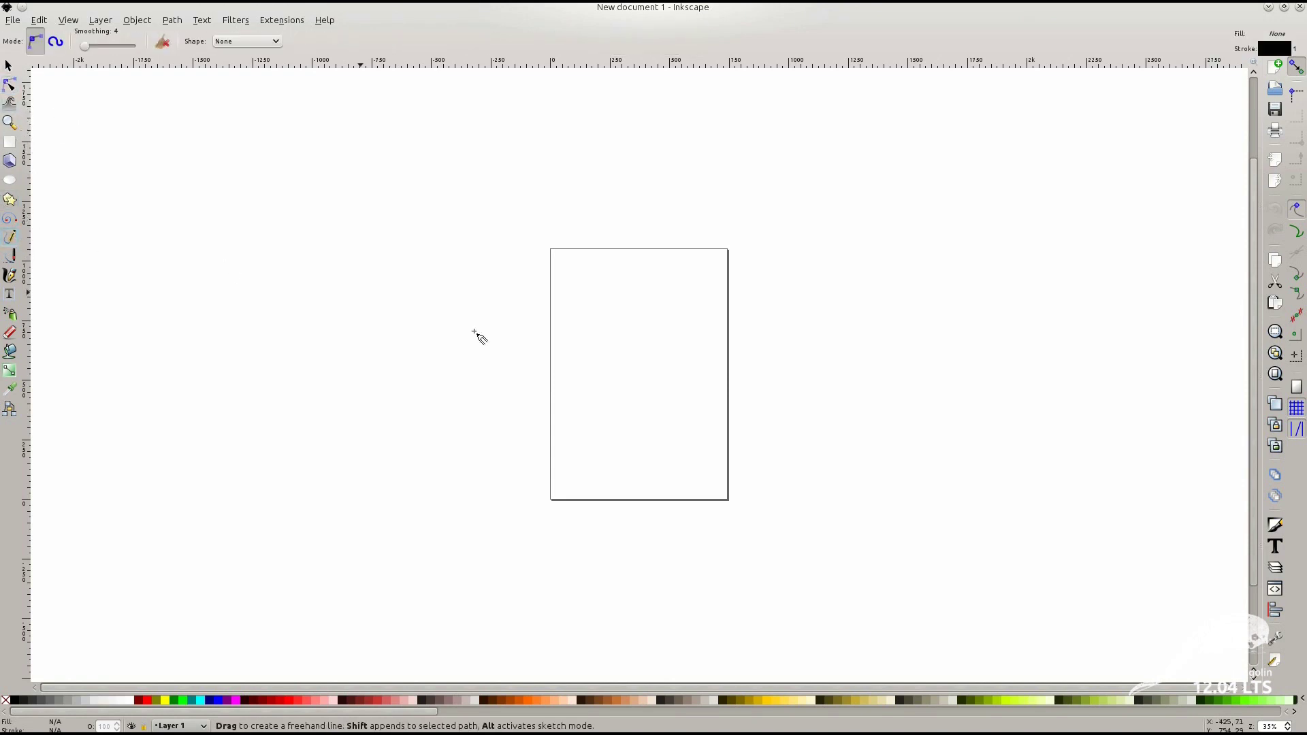
mouse_move(566, 317)
mouse_down()
mouse_move(664, 401)
mouse_move(682, 400)
mouse_up()
scroll(664, 370, up, 3)
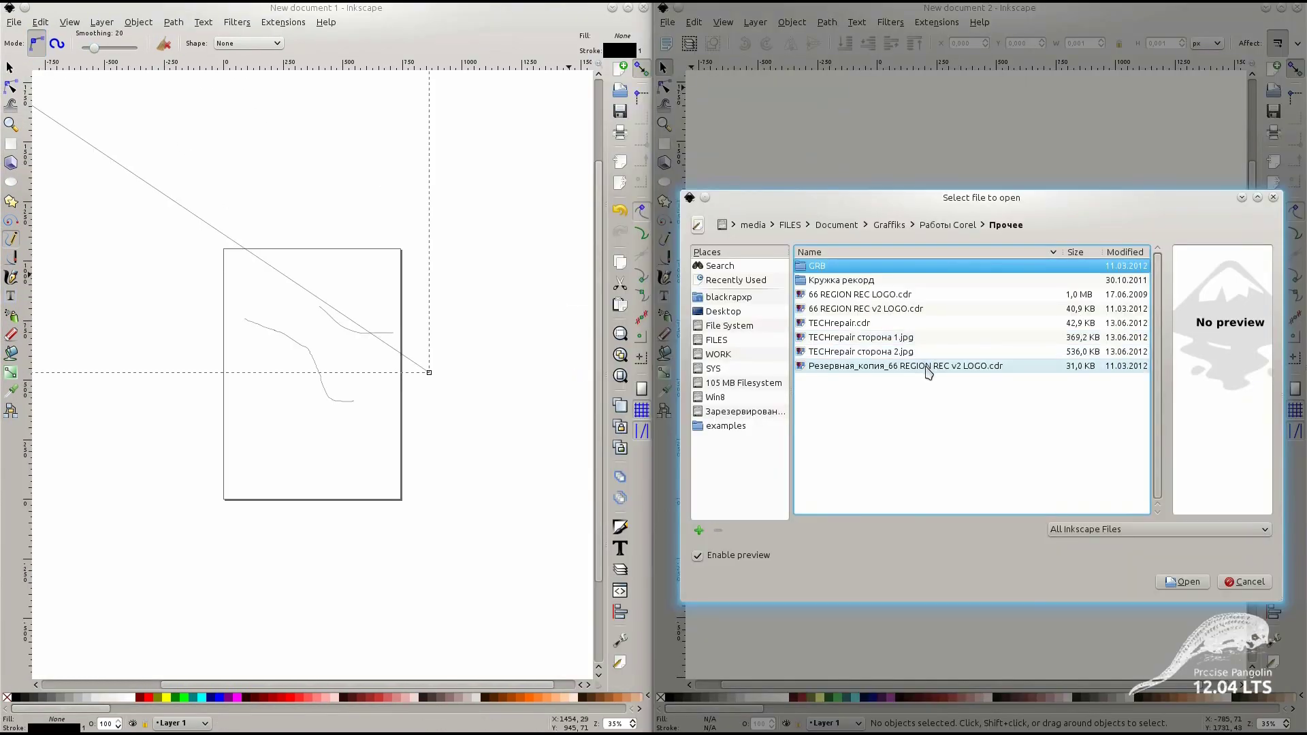
Open the file 66 REGION REC LOGO.cdr from the Прочее folder and maximize its window.
double_click(893, 300)
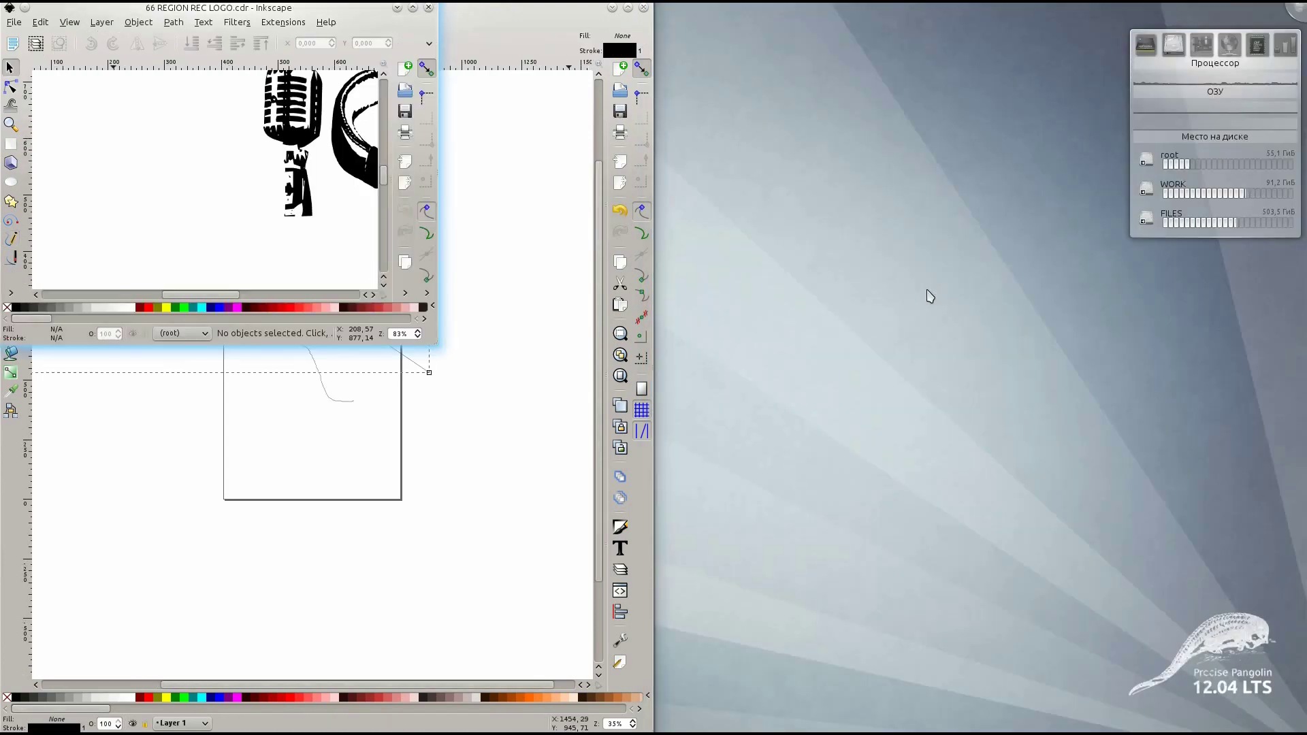
drag(317, 5, 831, 235)
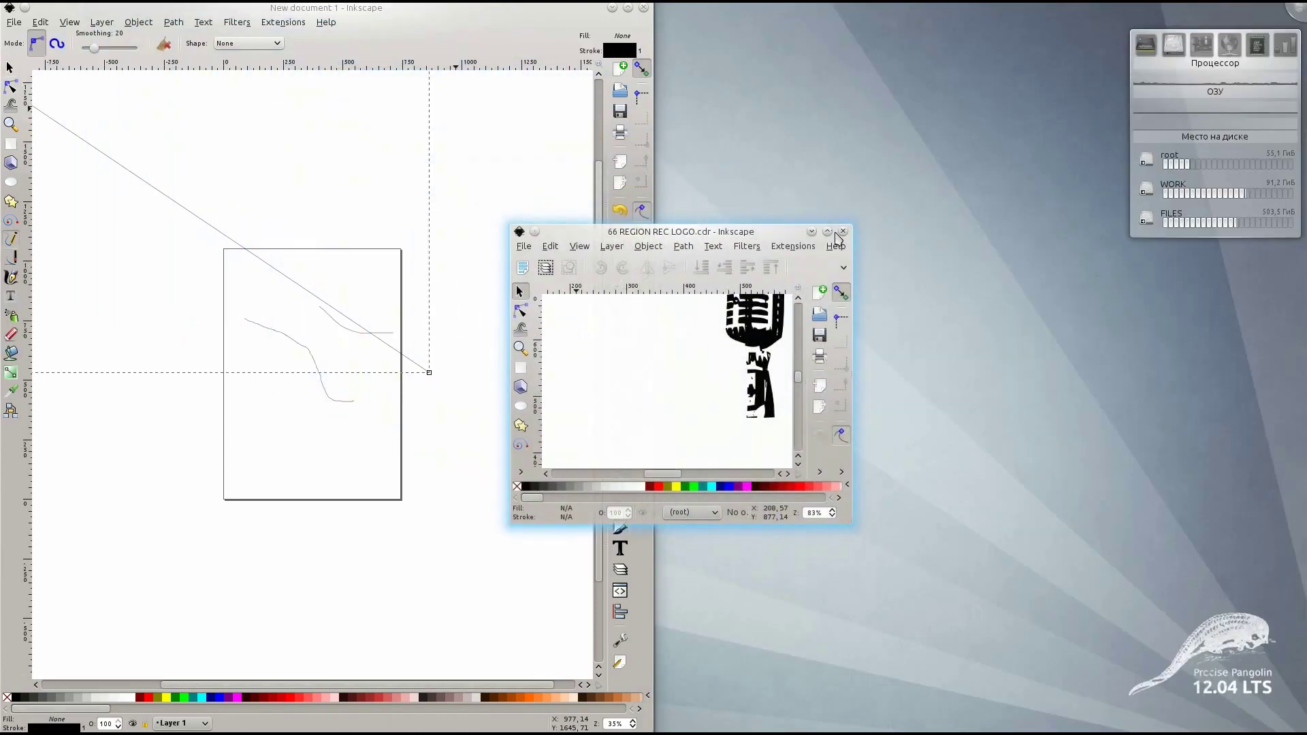
double_click(832, 238)
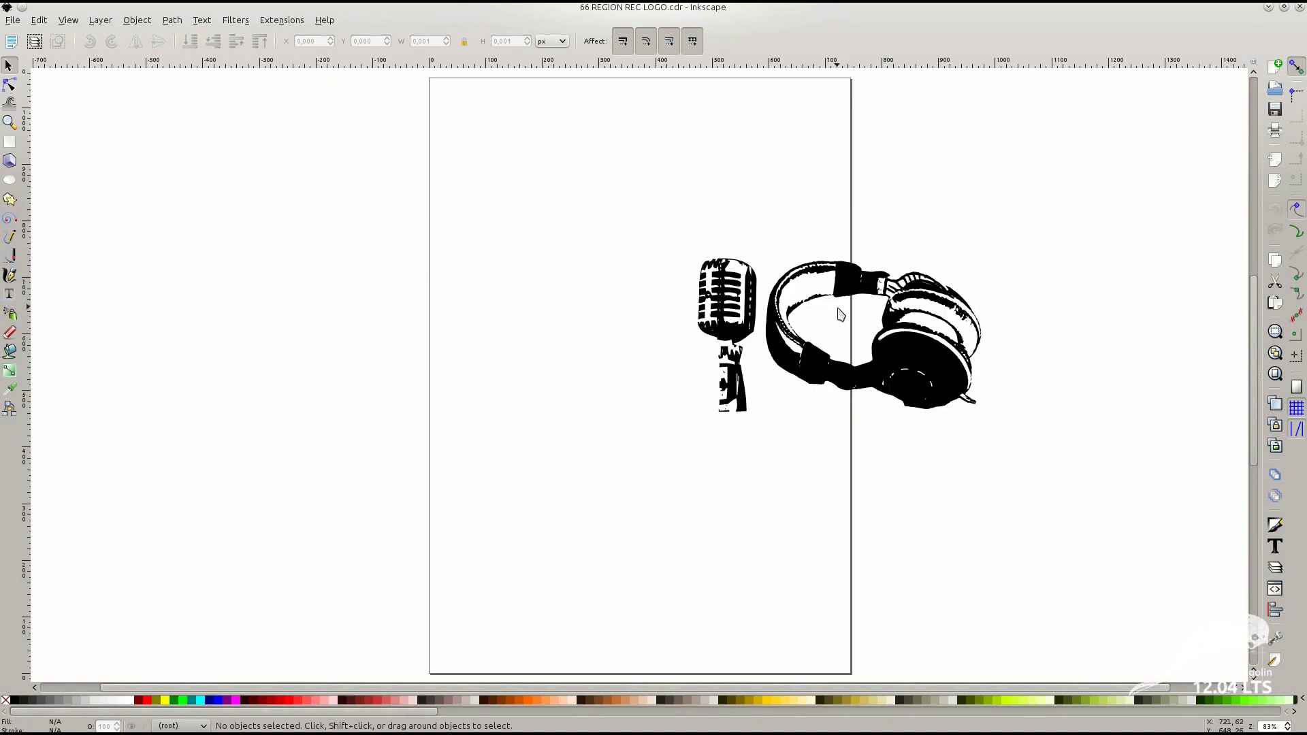
Select the headphones artwork and reposition it toward the base of the microphone.
click(849, 388)
drag(837, 379, 731, 413)
drag(1004, 588, 426, 419)
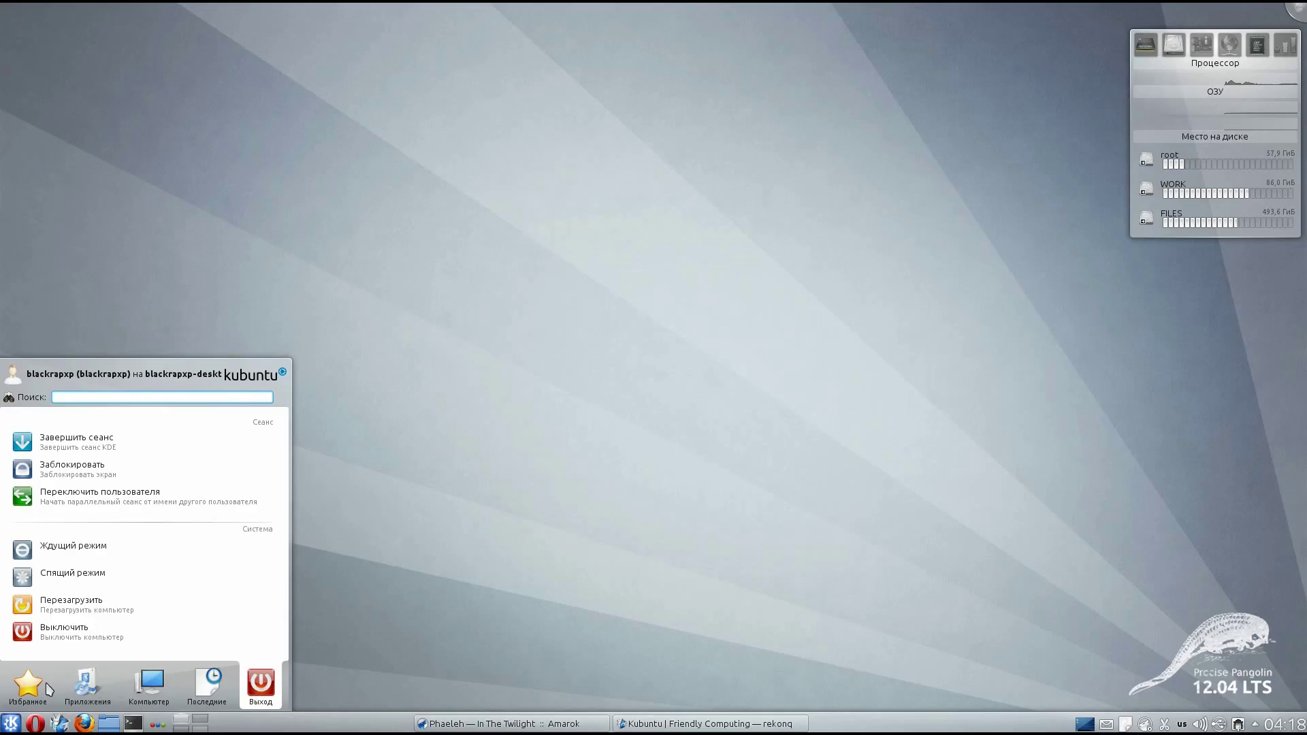
Open Параметры системы from the favorites, view all its settings categories maximized, and close it.
click(48, 690)
click(67, 493)
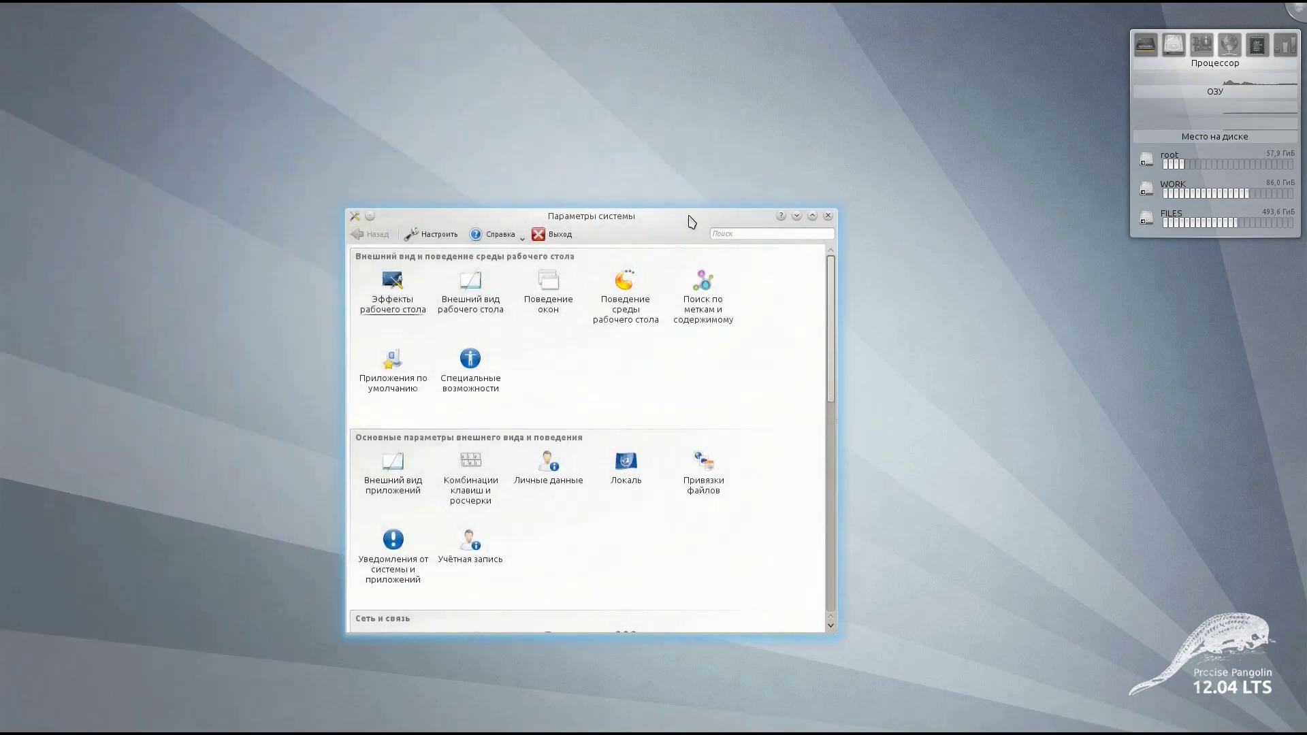
double_click(654, 218)
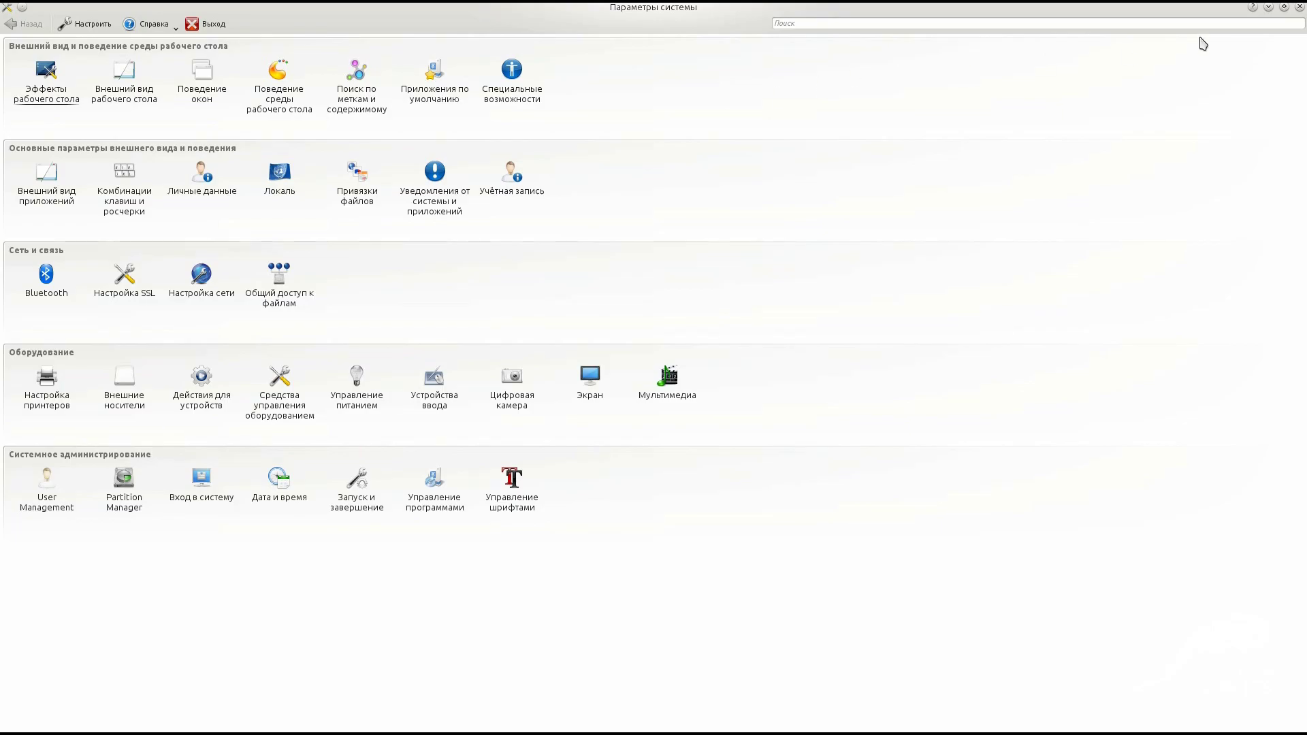
click(1285, 7)
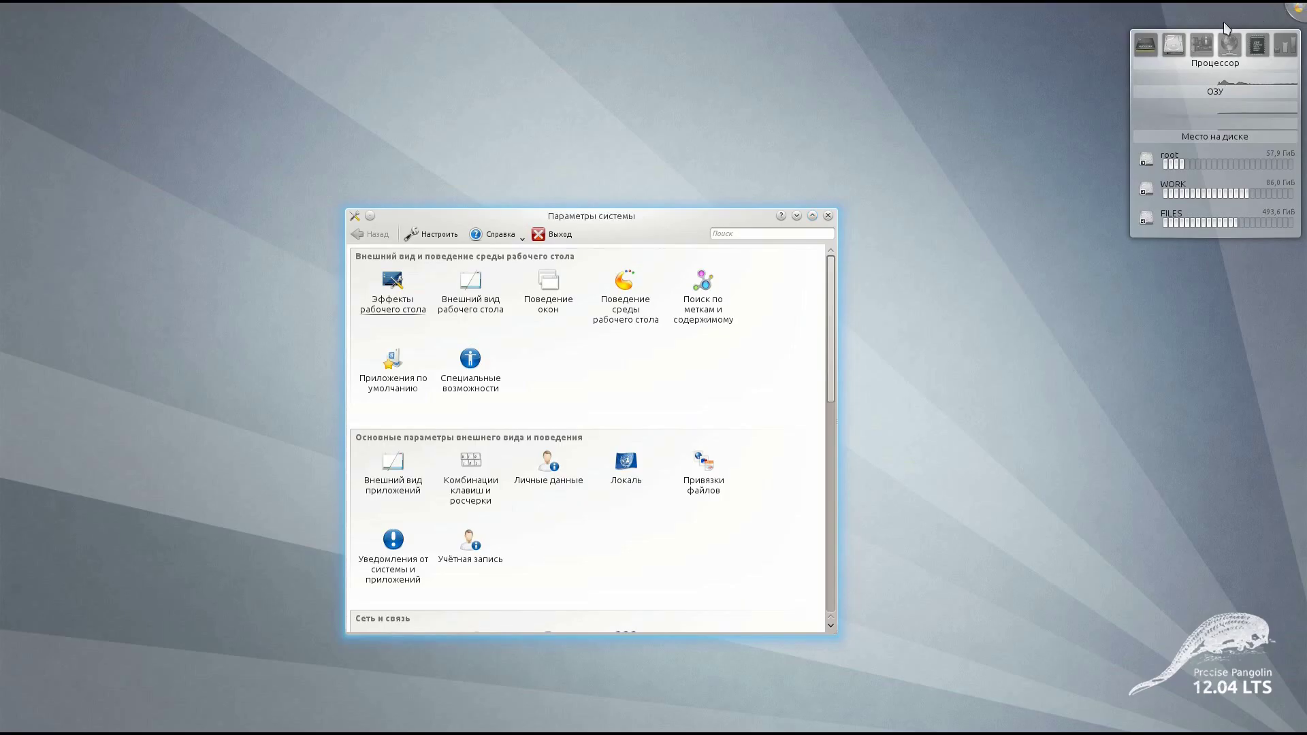
click(828, 216)
Launch Центр программ Muon from the Система application category and move its window toward the middle of the desktop.
key(alt+F1)
click(93, 621)
scroll(113, 606, down, 5)
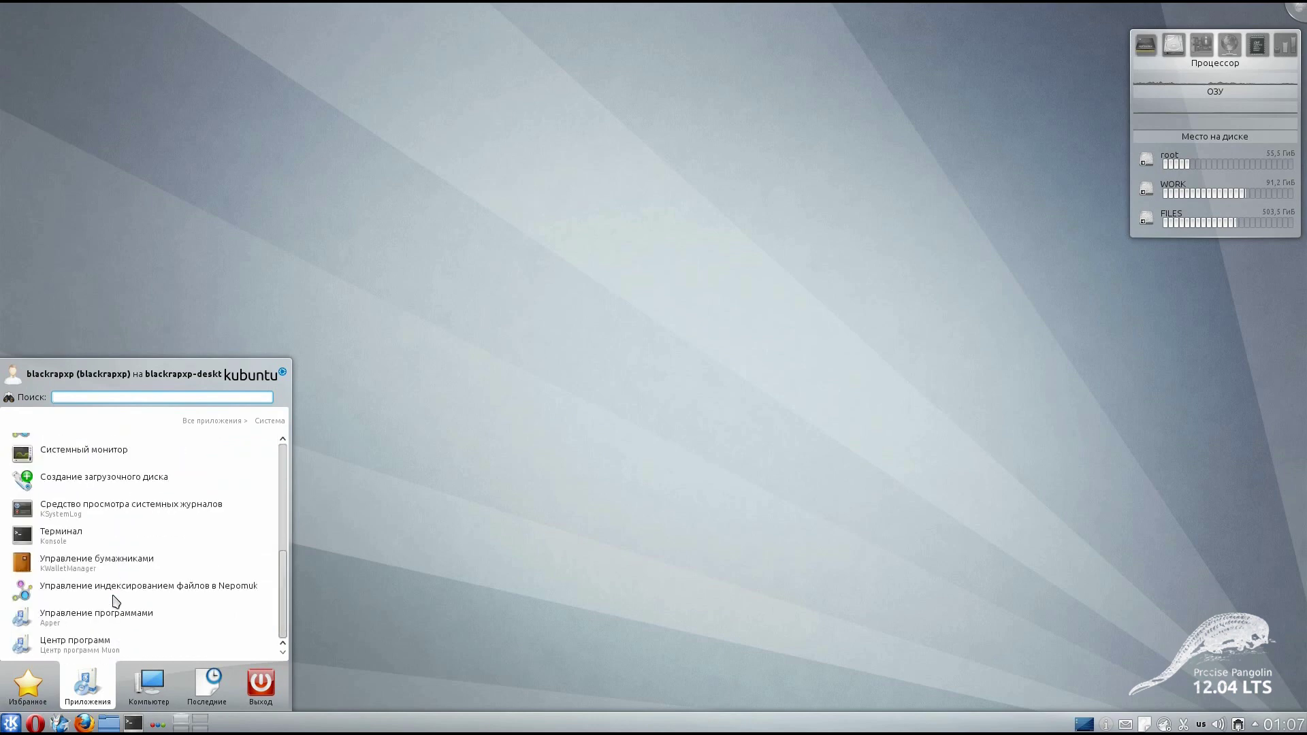
click(106, 643)
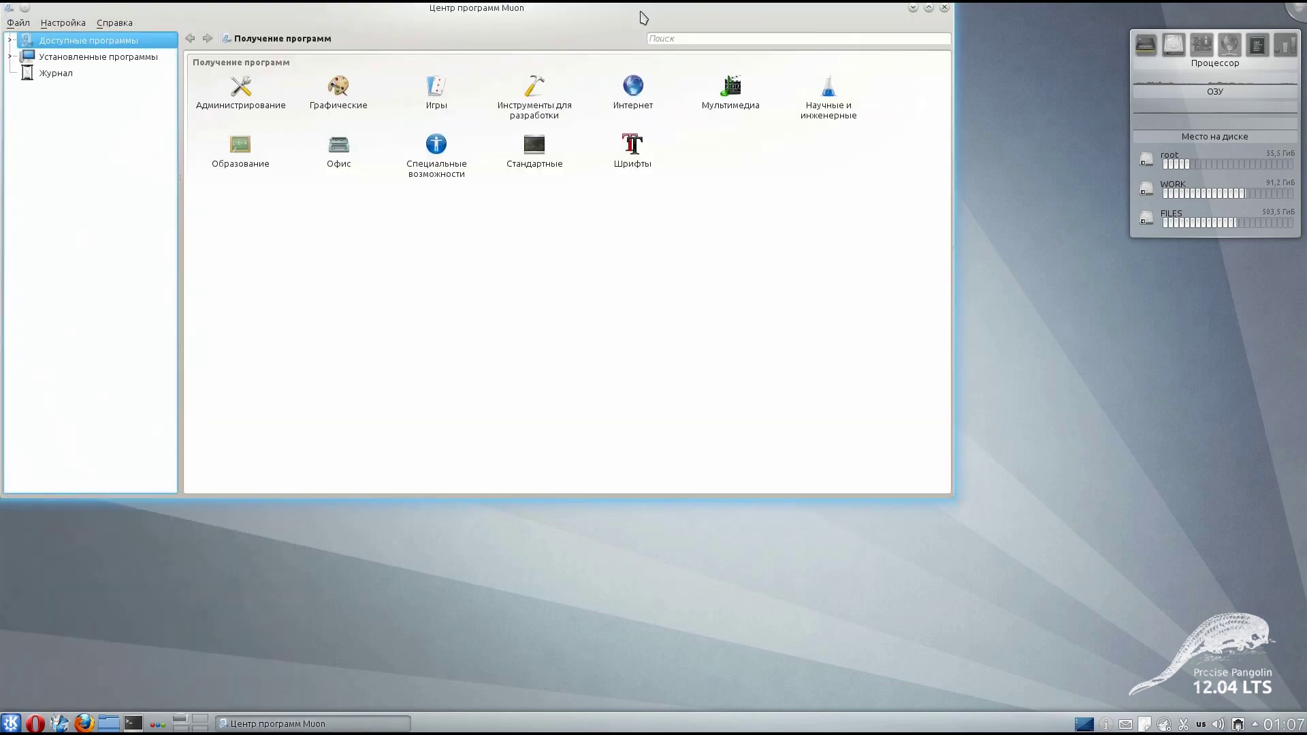
drag(640, 15, 786, 112)
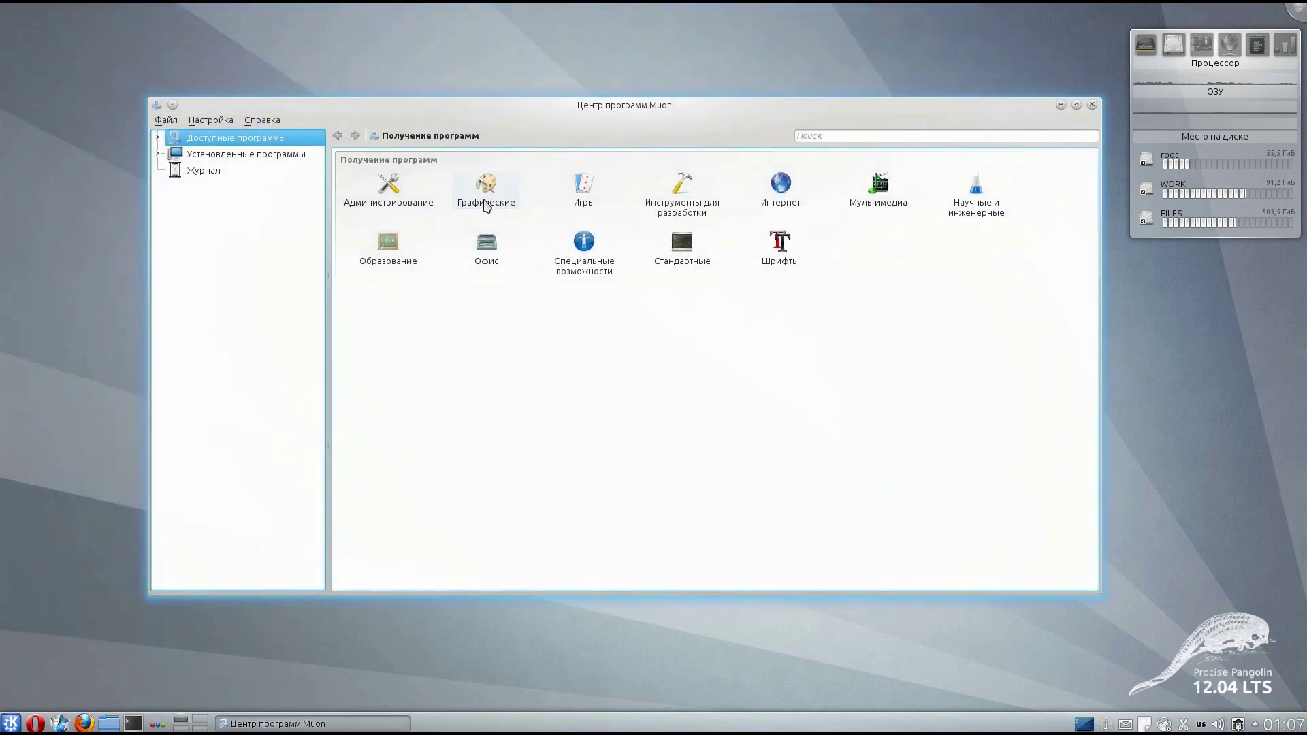
Browse the available programs in the Рисование and 3D subcategories of Графические, and select K-3D.
click(484, 198)
click(485, 202)
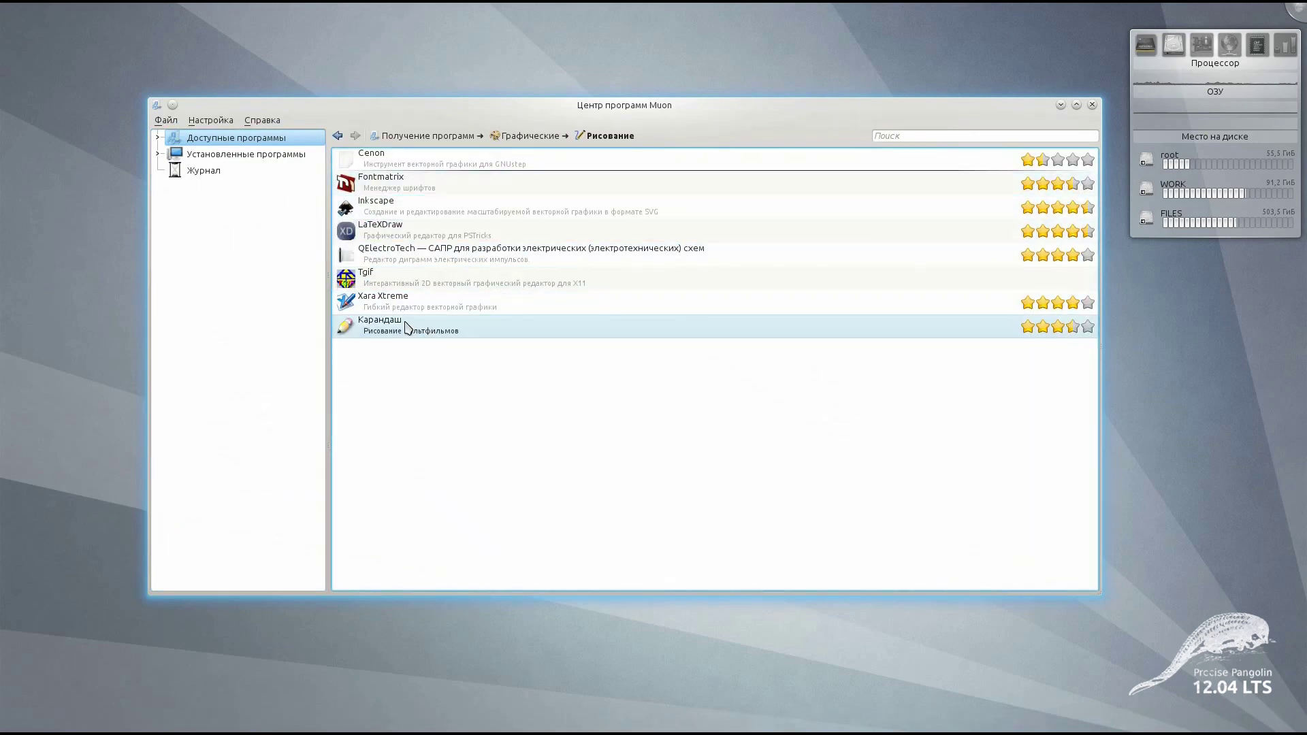
click(546, 137)
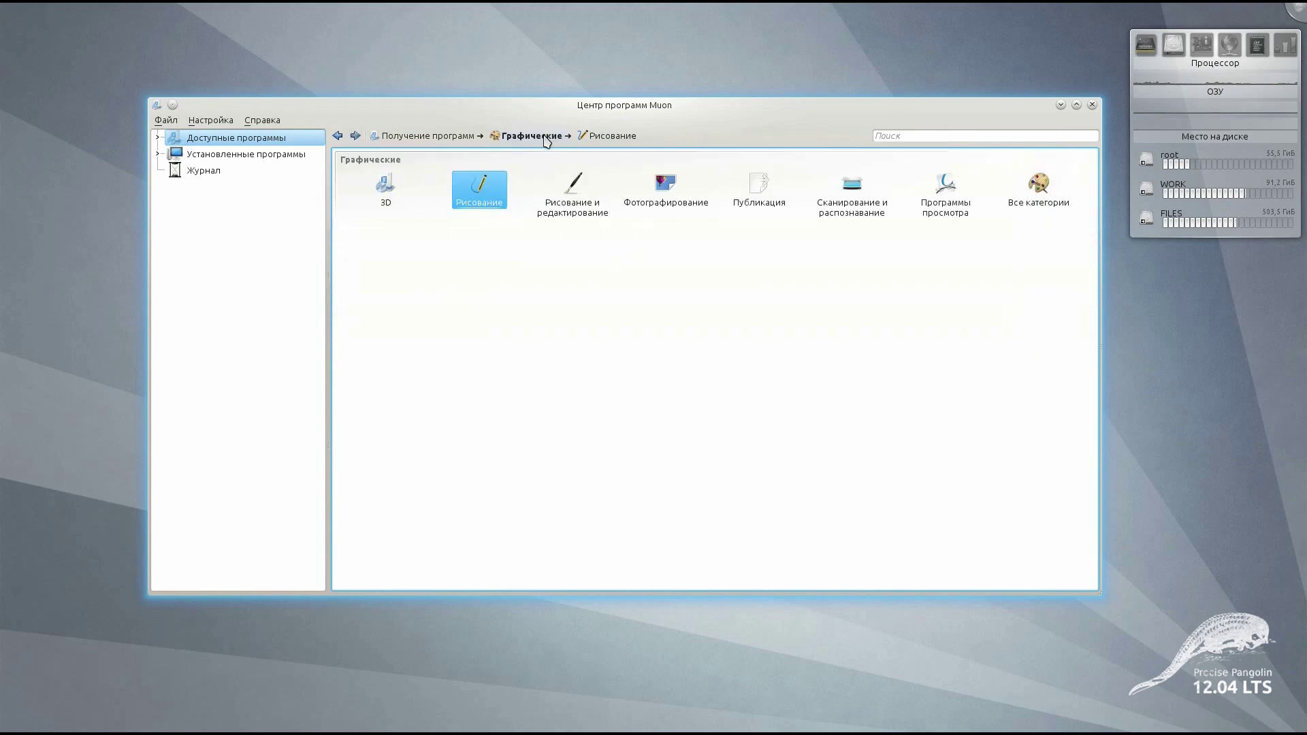
click(386, 188)
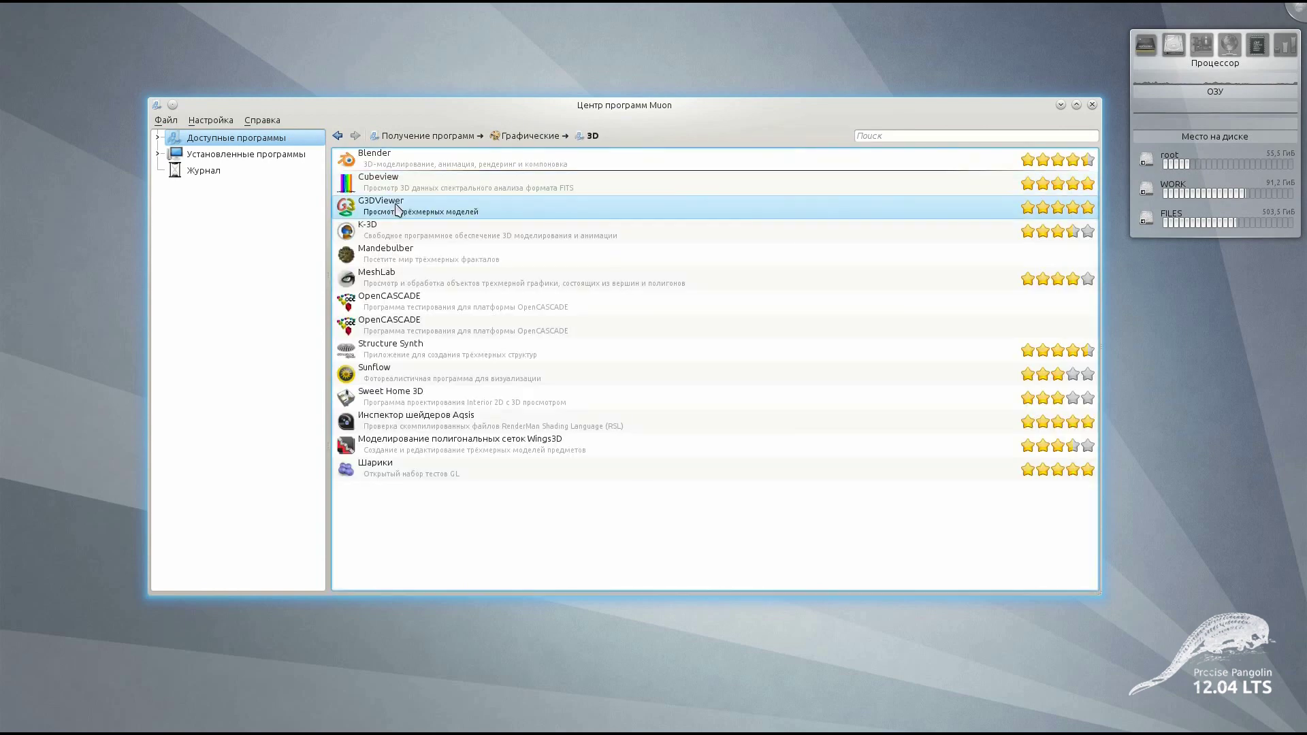
click(407, 235)
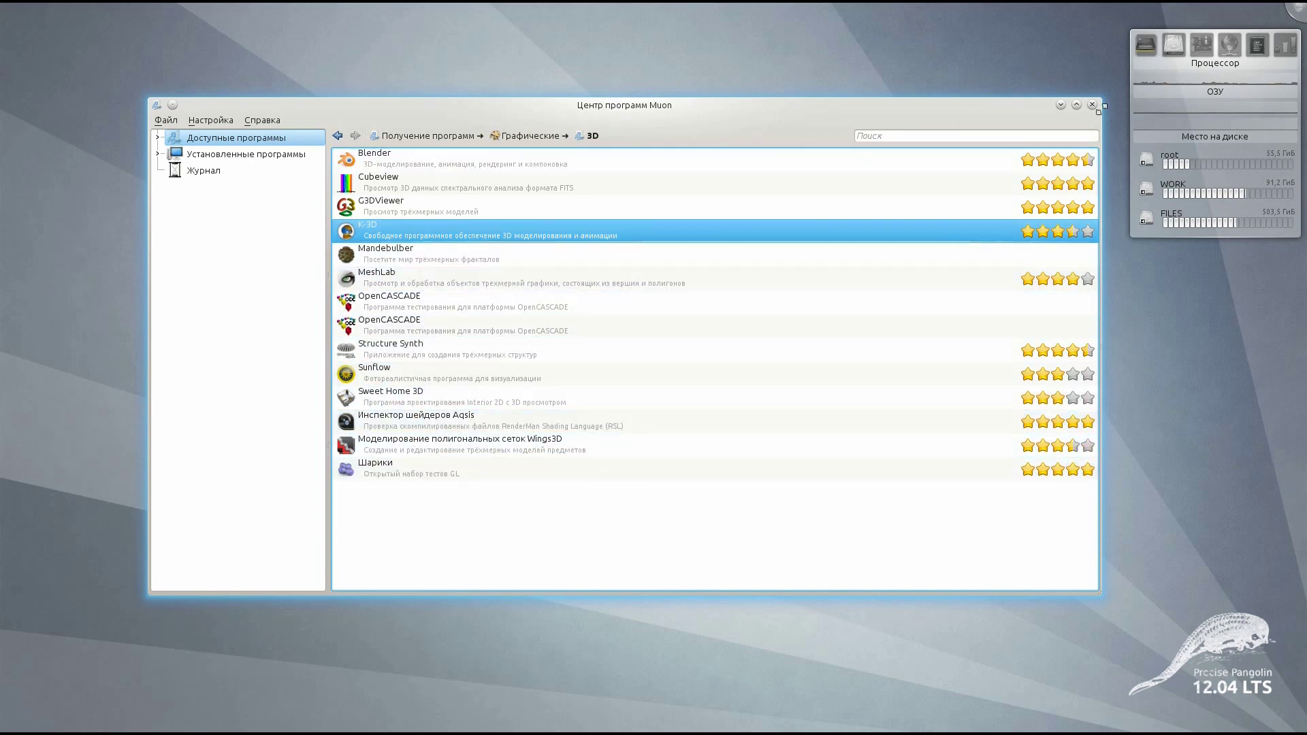
Select Mandelbulber in the list of 3D programs and close Центр программ Muon.
click(615, 259)
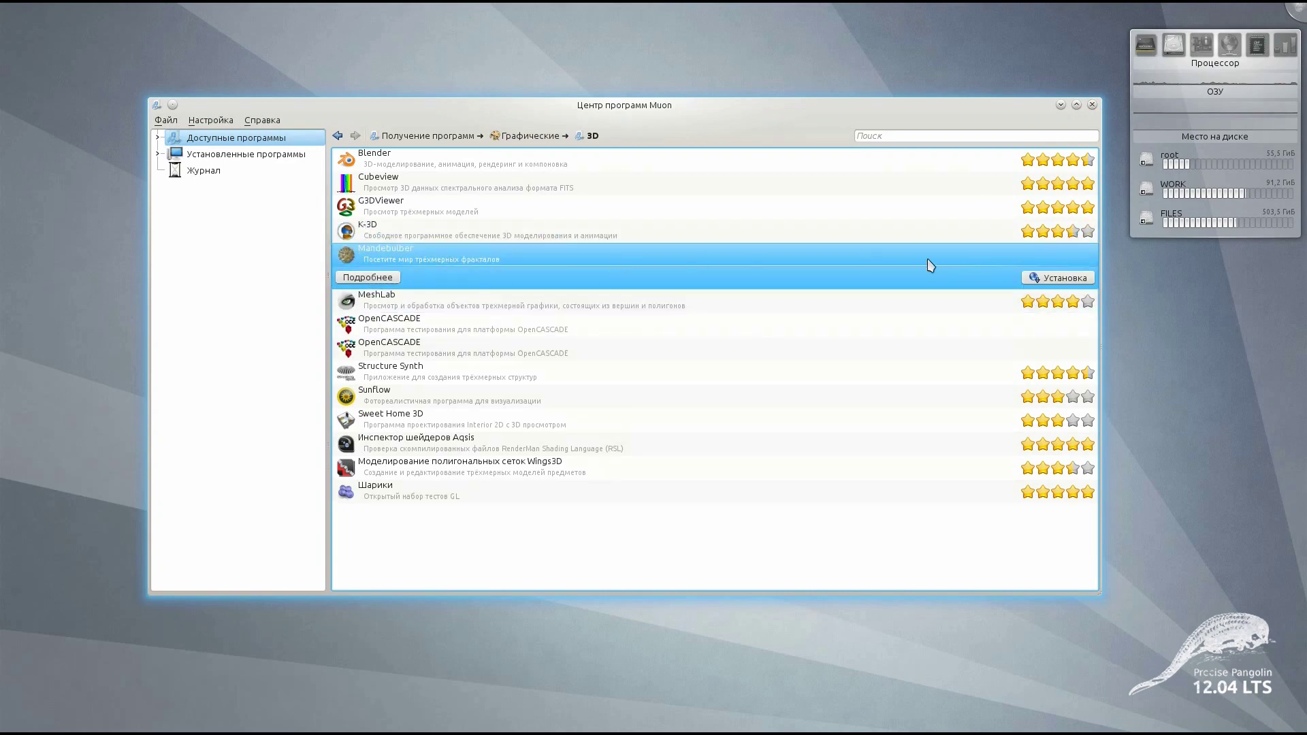
click(1091, 106)
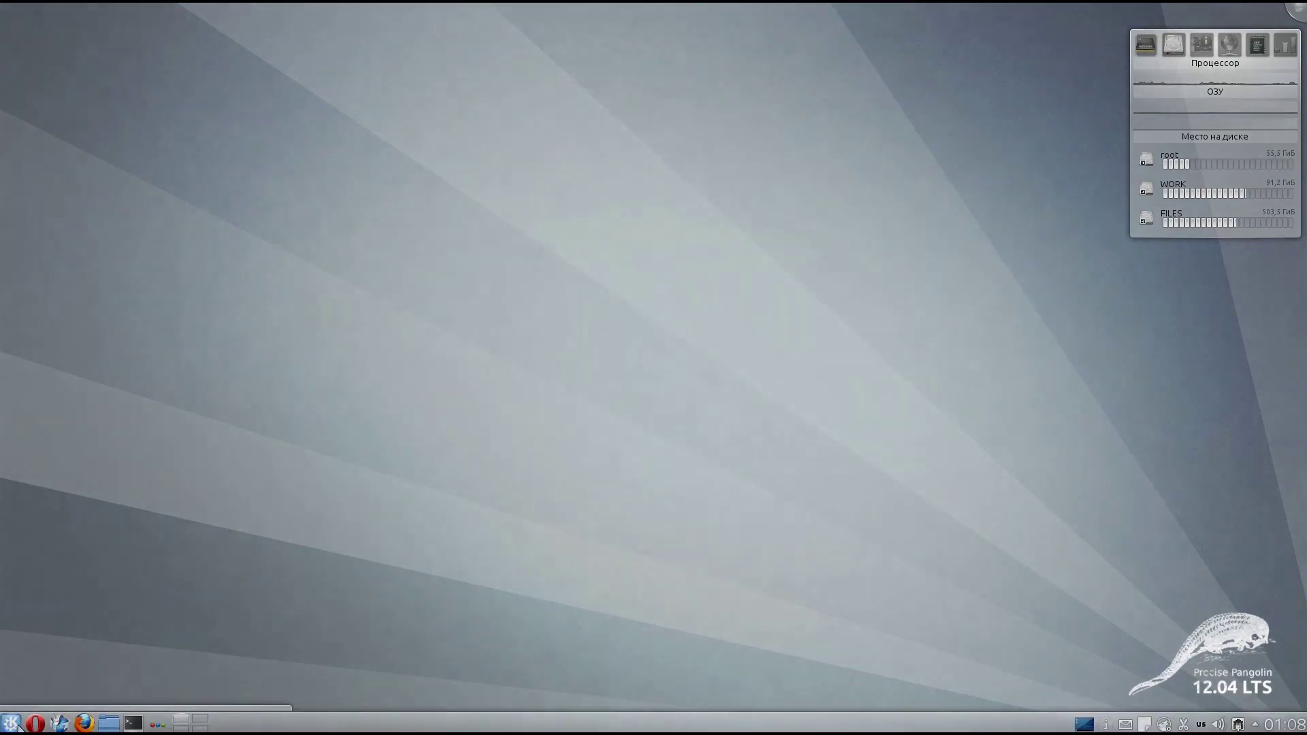
Open the application launcher and browse its application categories around Мультимедиа.
click(11, 723)
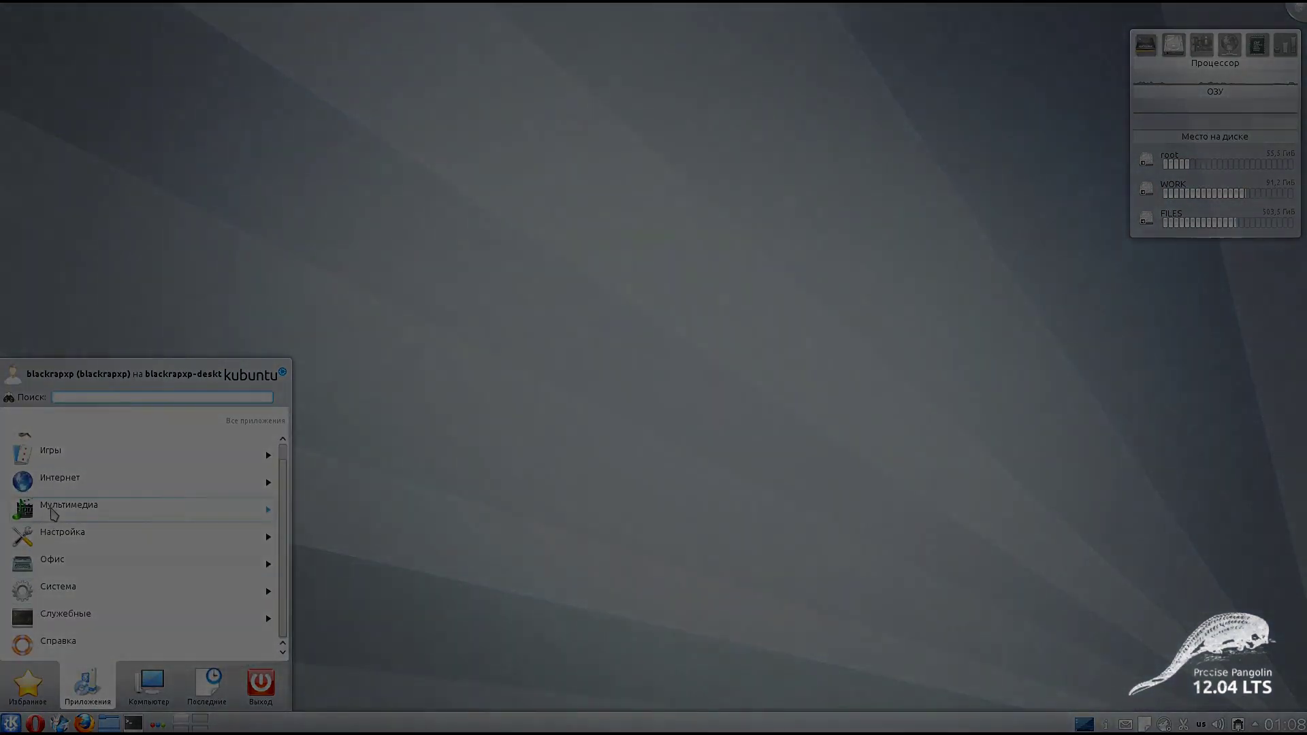
click(51, 522)
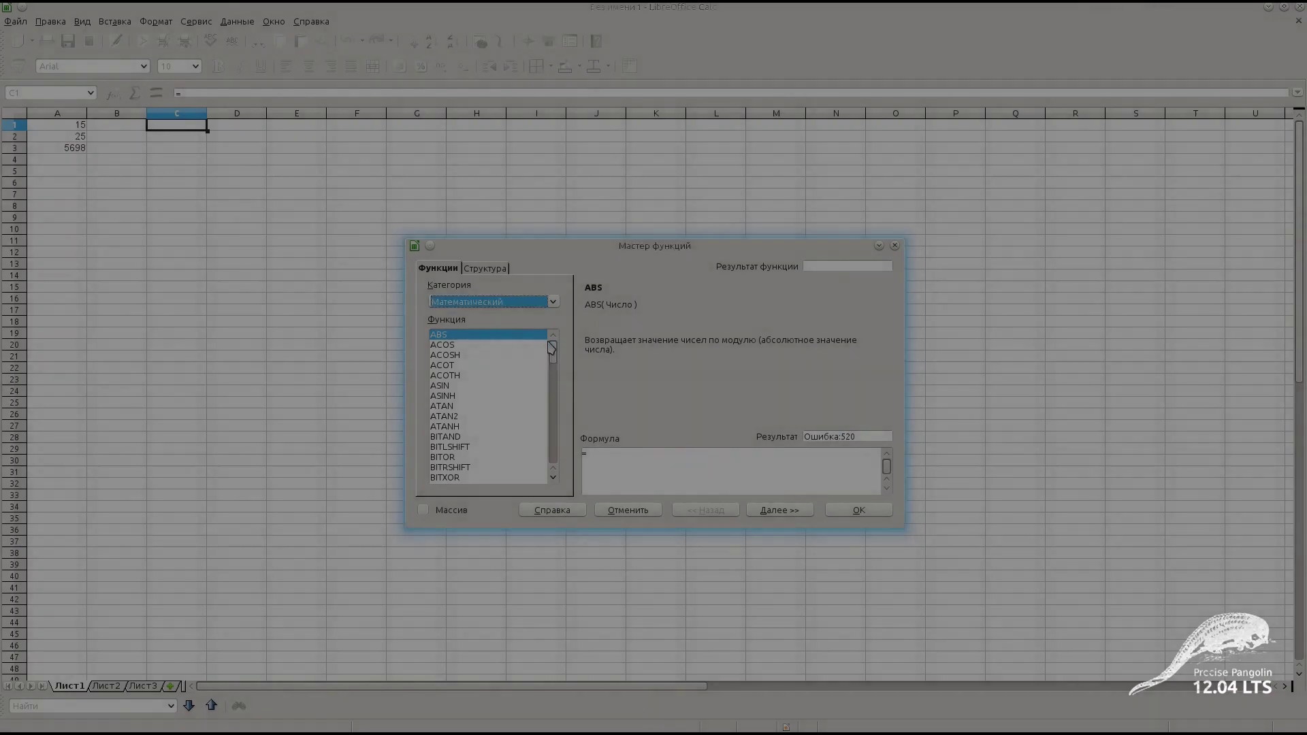
Show the function categories in Calc's Мастер функций and pick a font for the selected text in Writer.
click(553, 302)
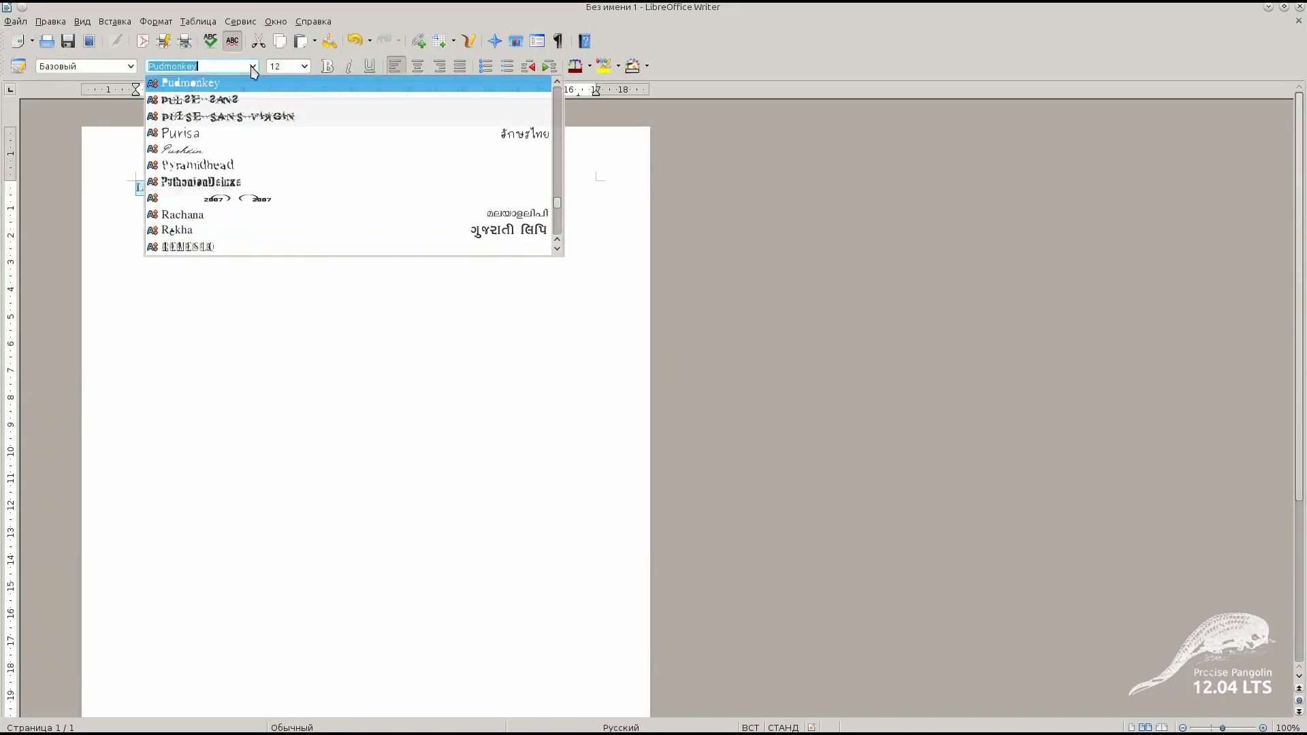
click(317, 204)
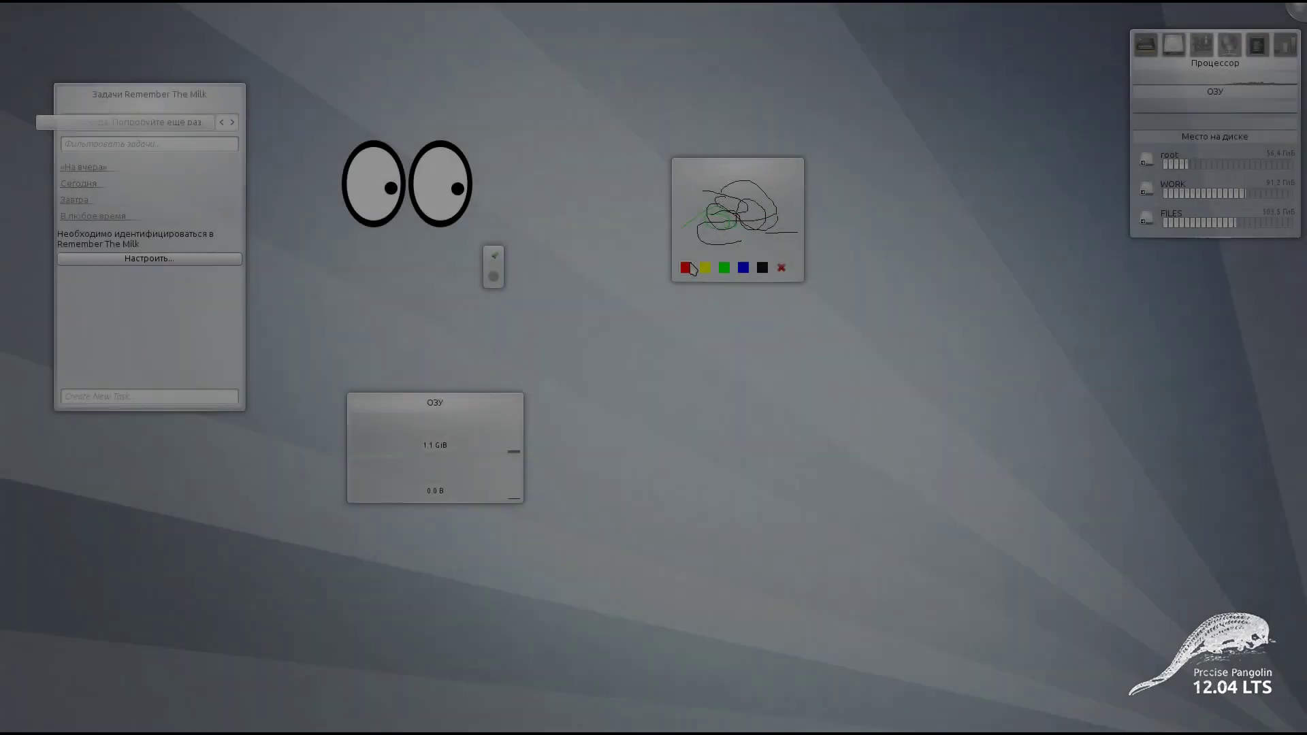
Place the Оставить заметку and Неточное время widgets on the desktop.
drag(881, 684, 870, 439)
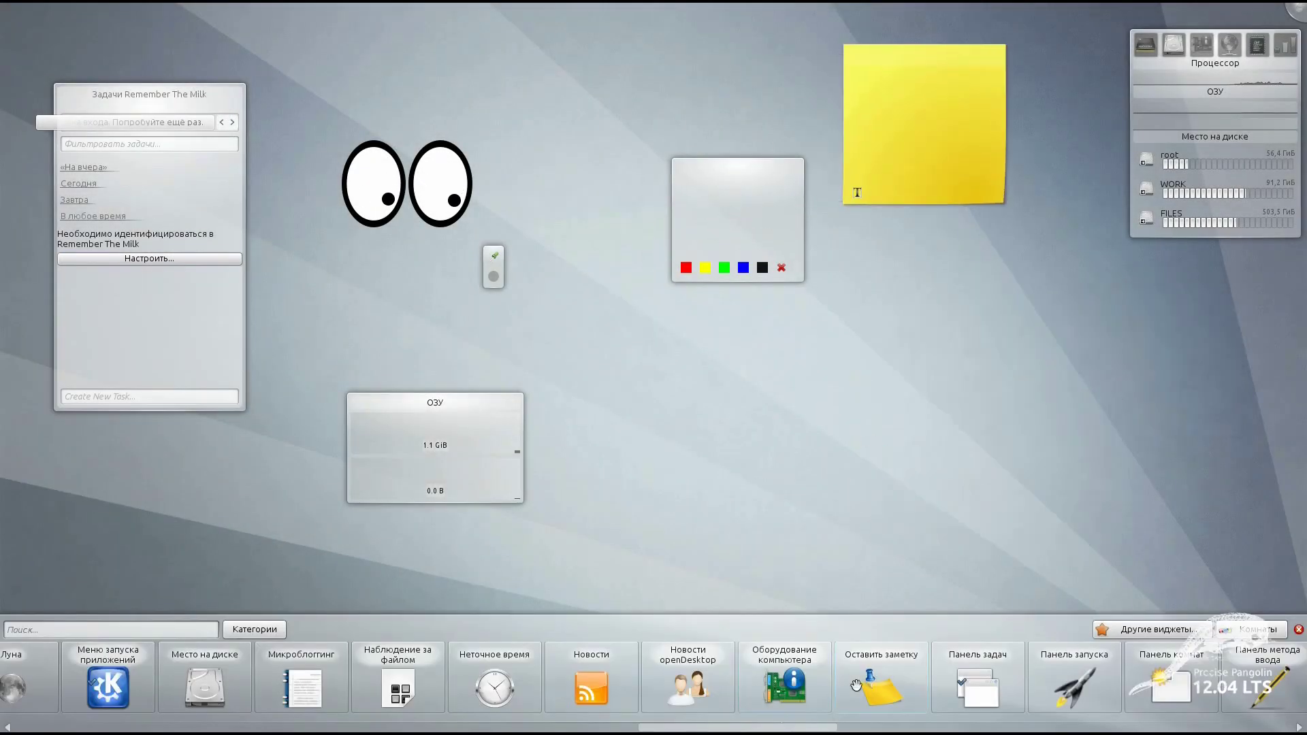
drag(485, 688, 540, 44)
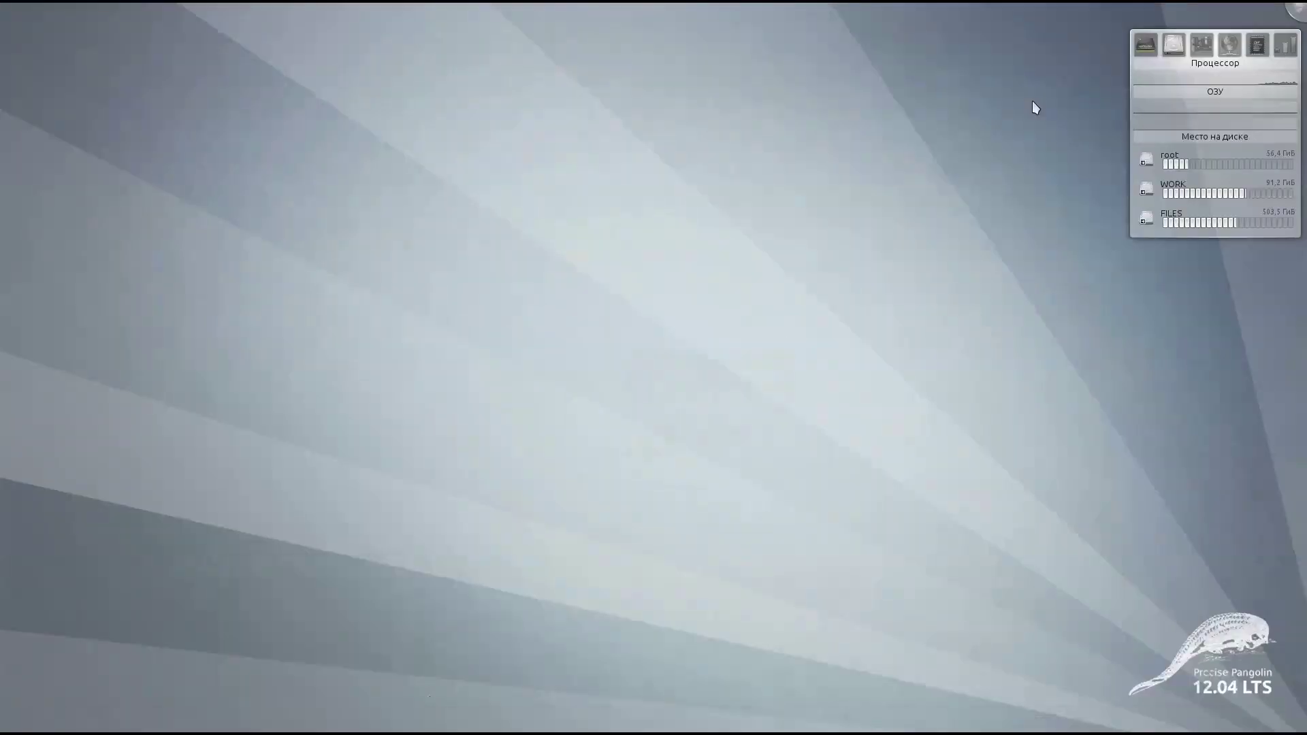
Rotate through the virtual desktops with the desktop cube and view all of them together in the desktop grid.
key(Escape)
key(ctrl+F11)
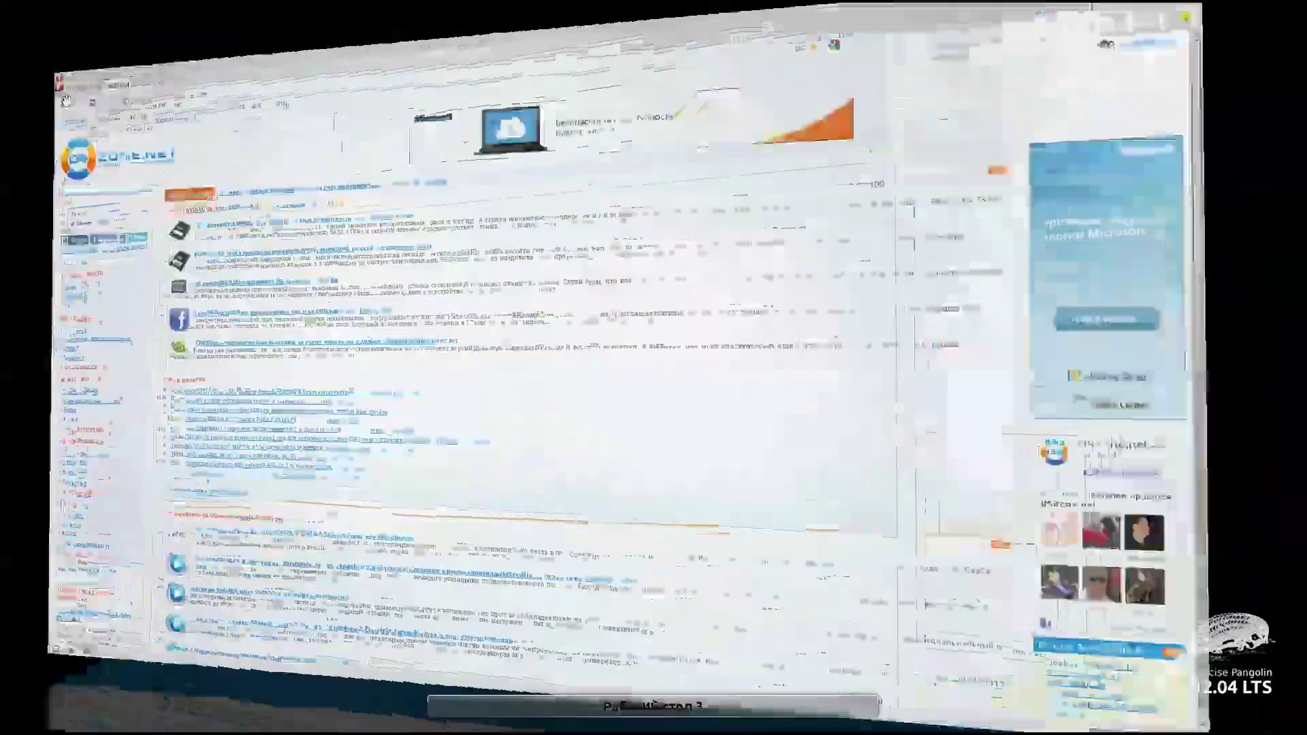
key(Left)
drag(995, 102, 411, 395)
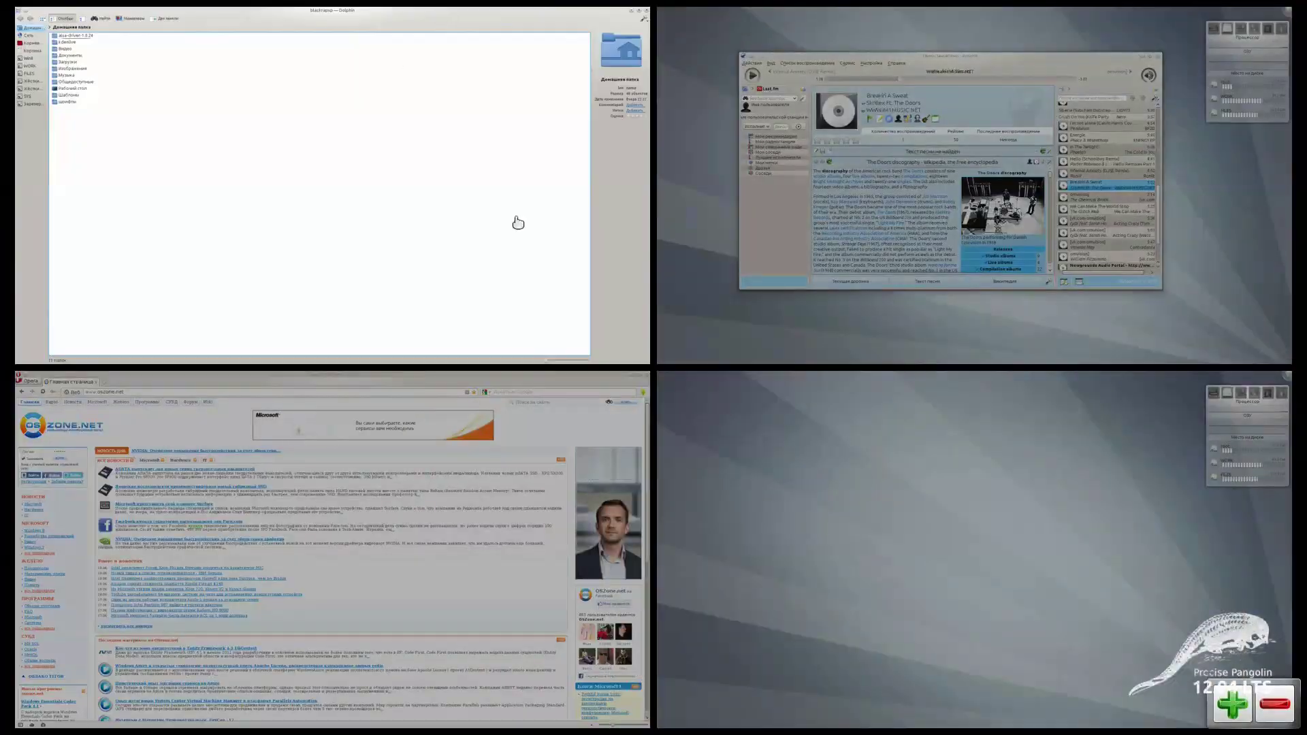